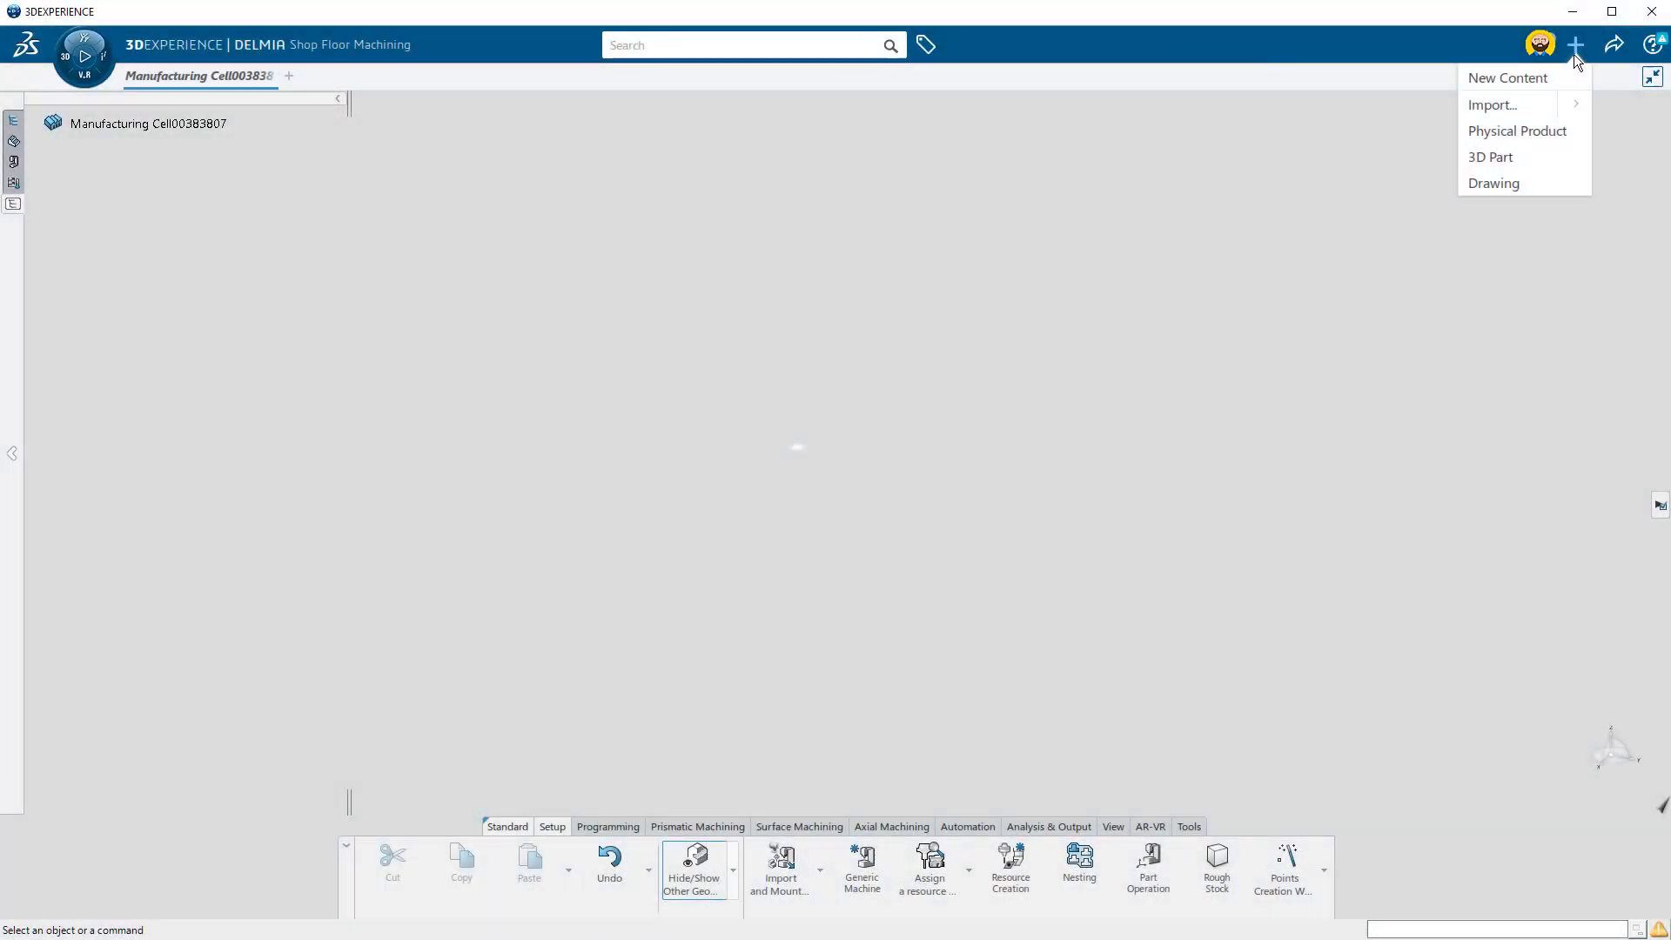
Import Cuts.SLDPRT as Cuts A.1, dismiss the operation report, and return to the Manufacturing Cell
left_click(1498, 111)
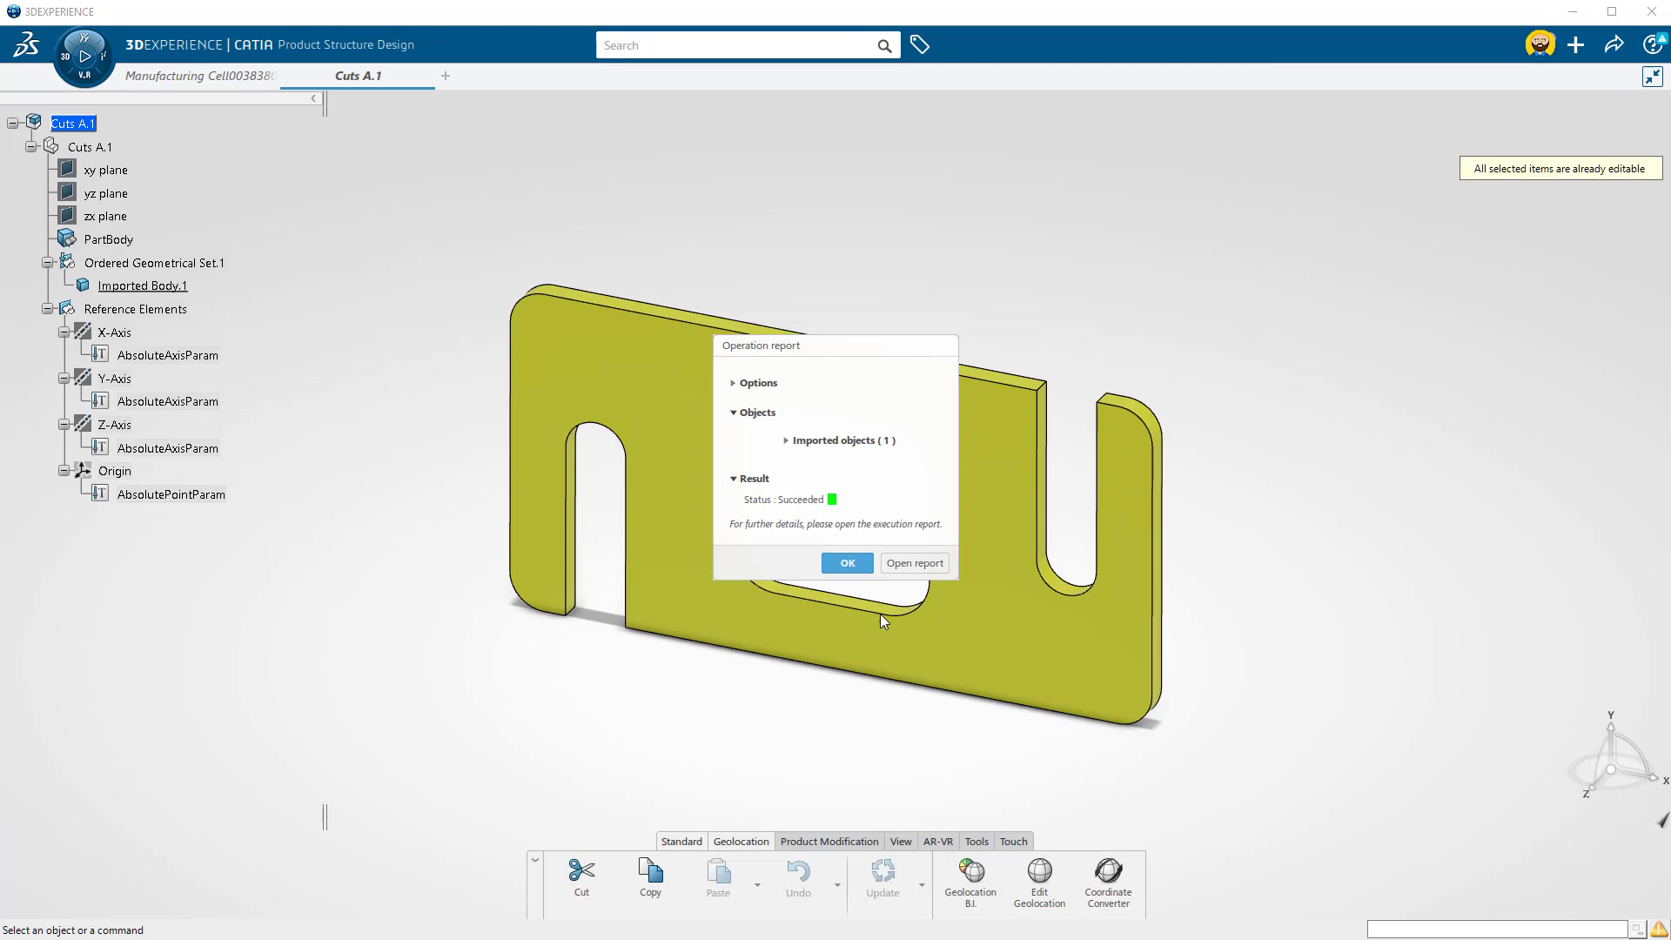
left_click(846, 564)
left_click(197, 87)
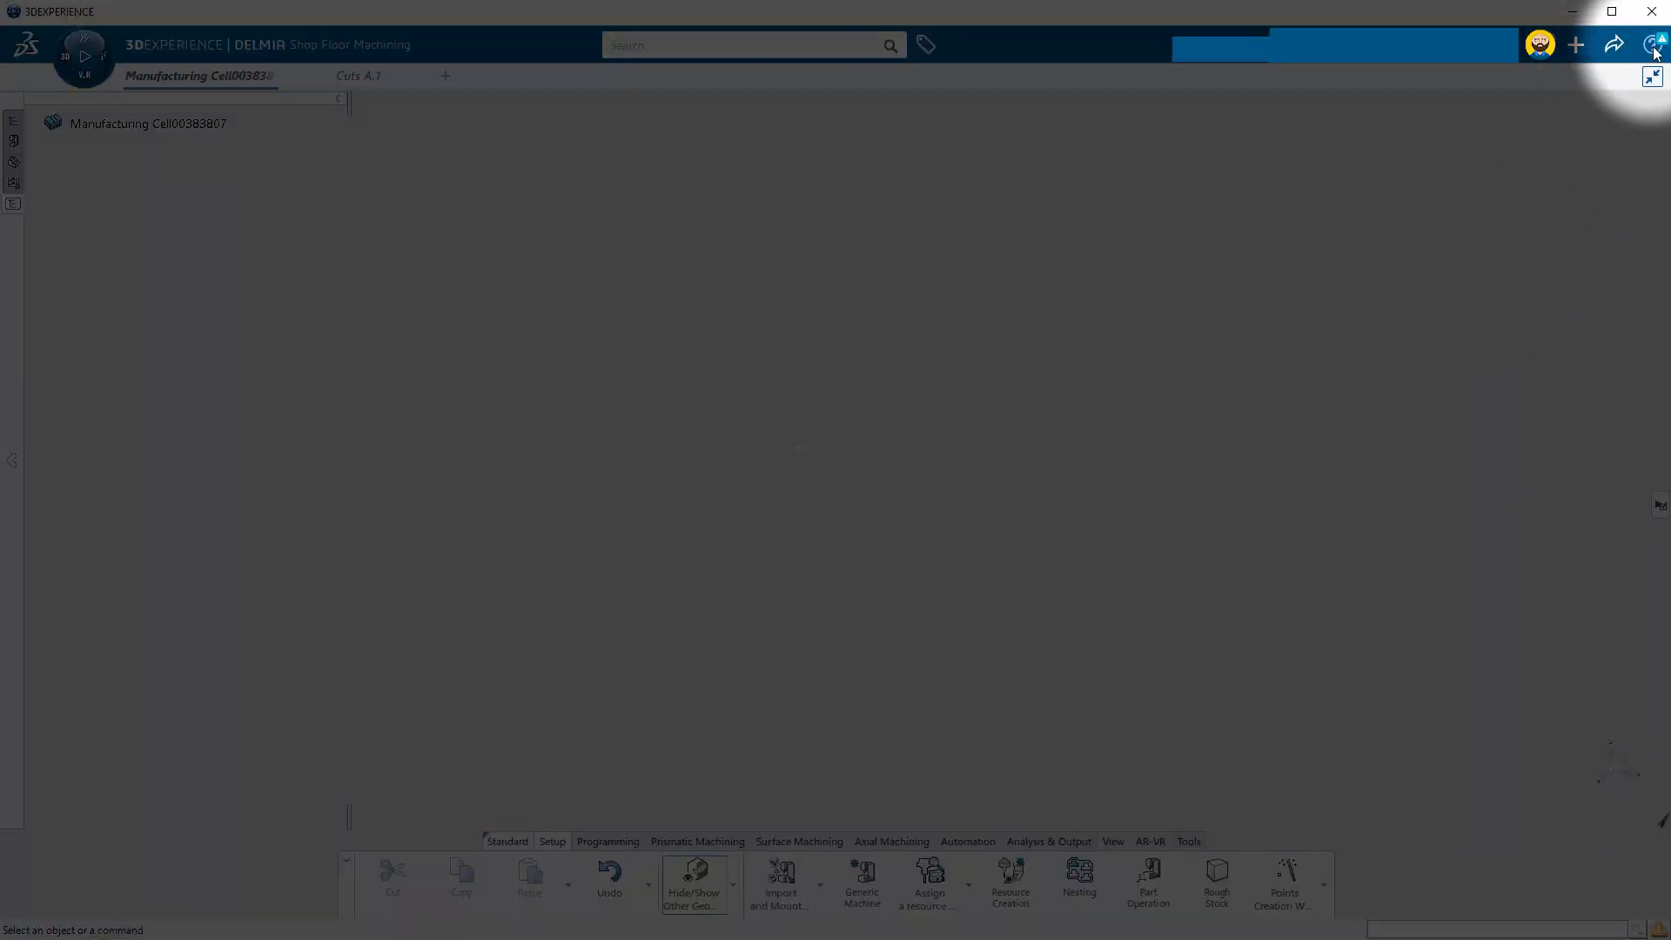
Launch the Shop Floor Machining Wizard and import the Cuts A.1 root node as the cell's product
left_click(1653, 45)
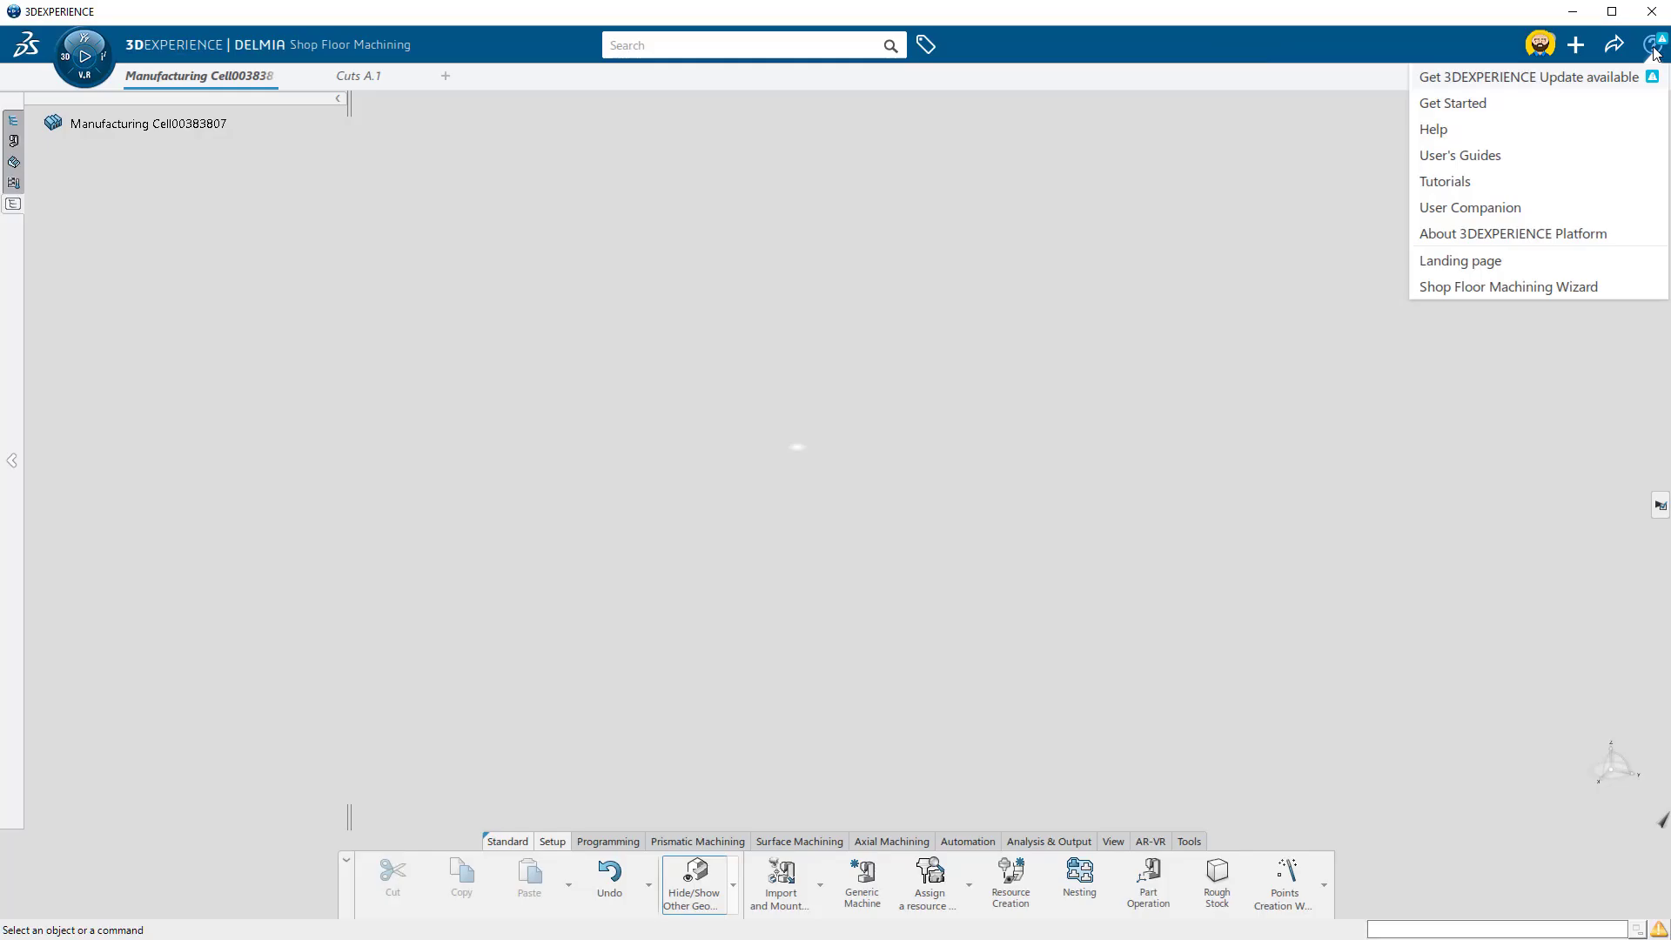
left_click(1524, 286)
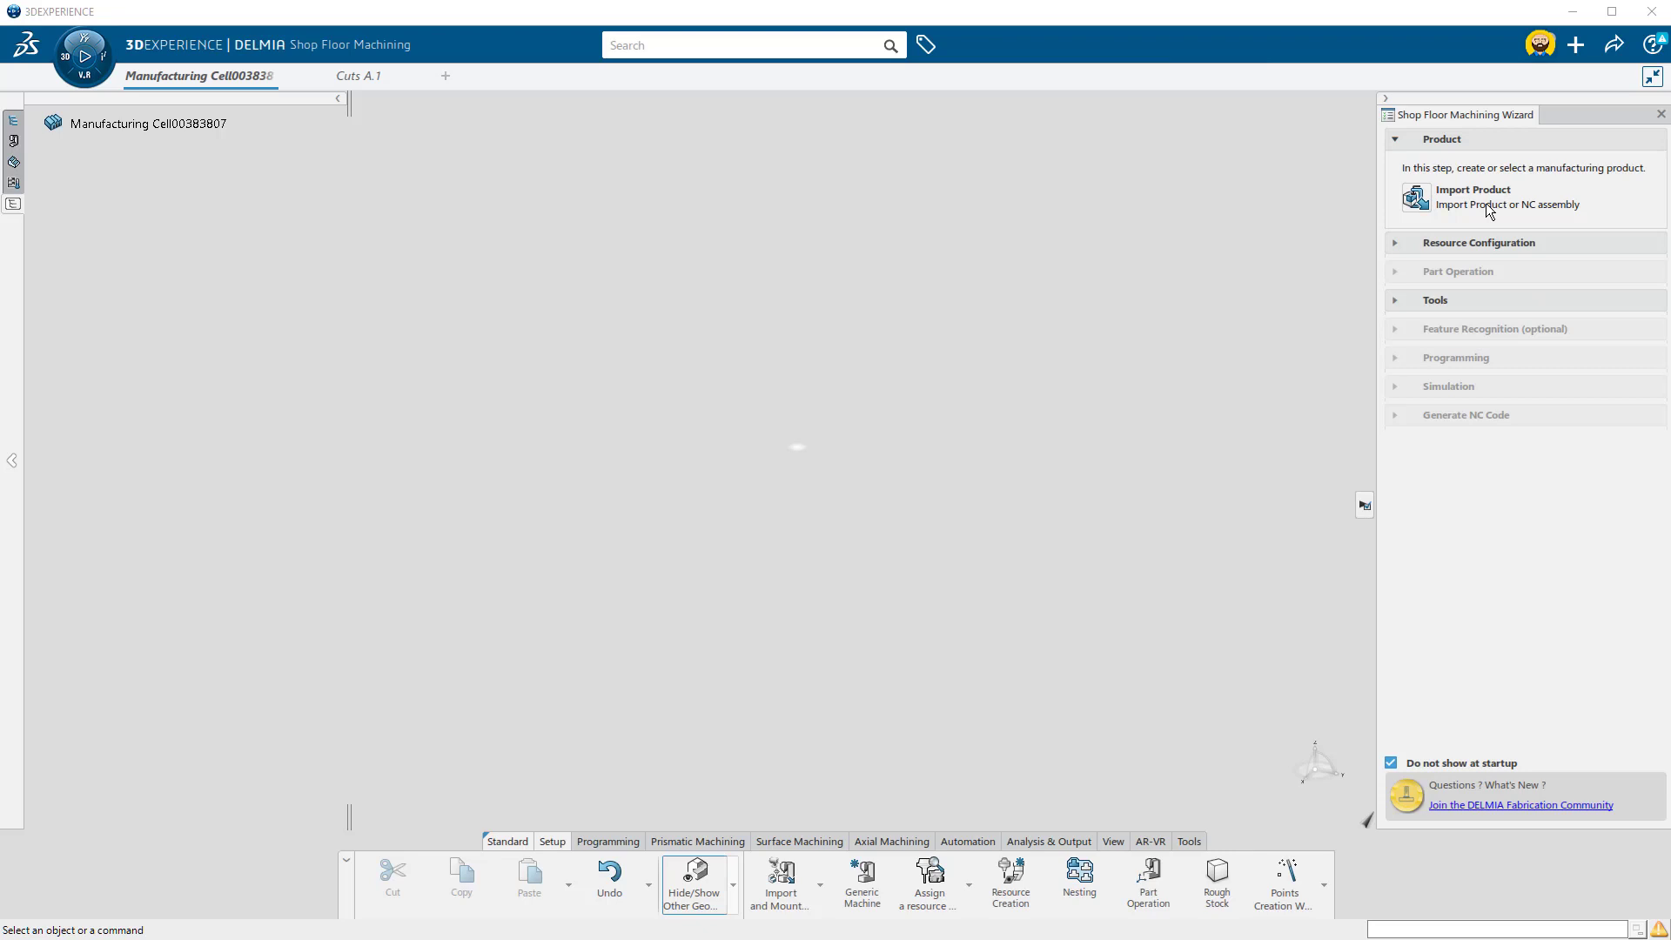
left_click(1423, 203)
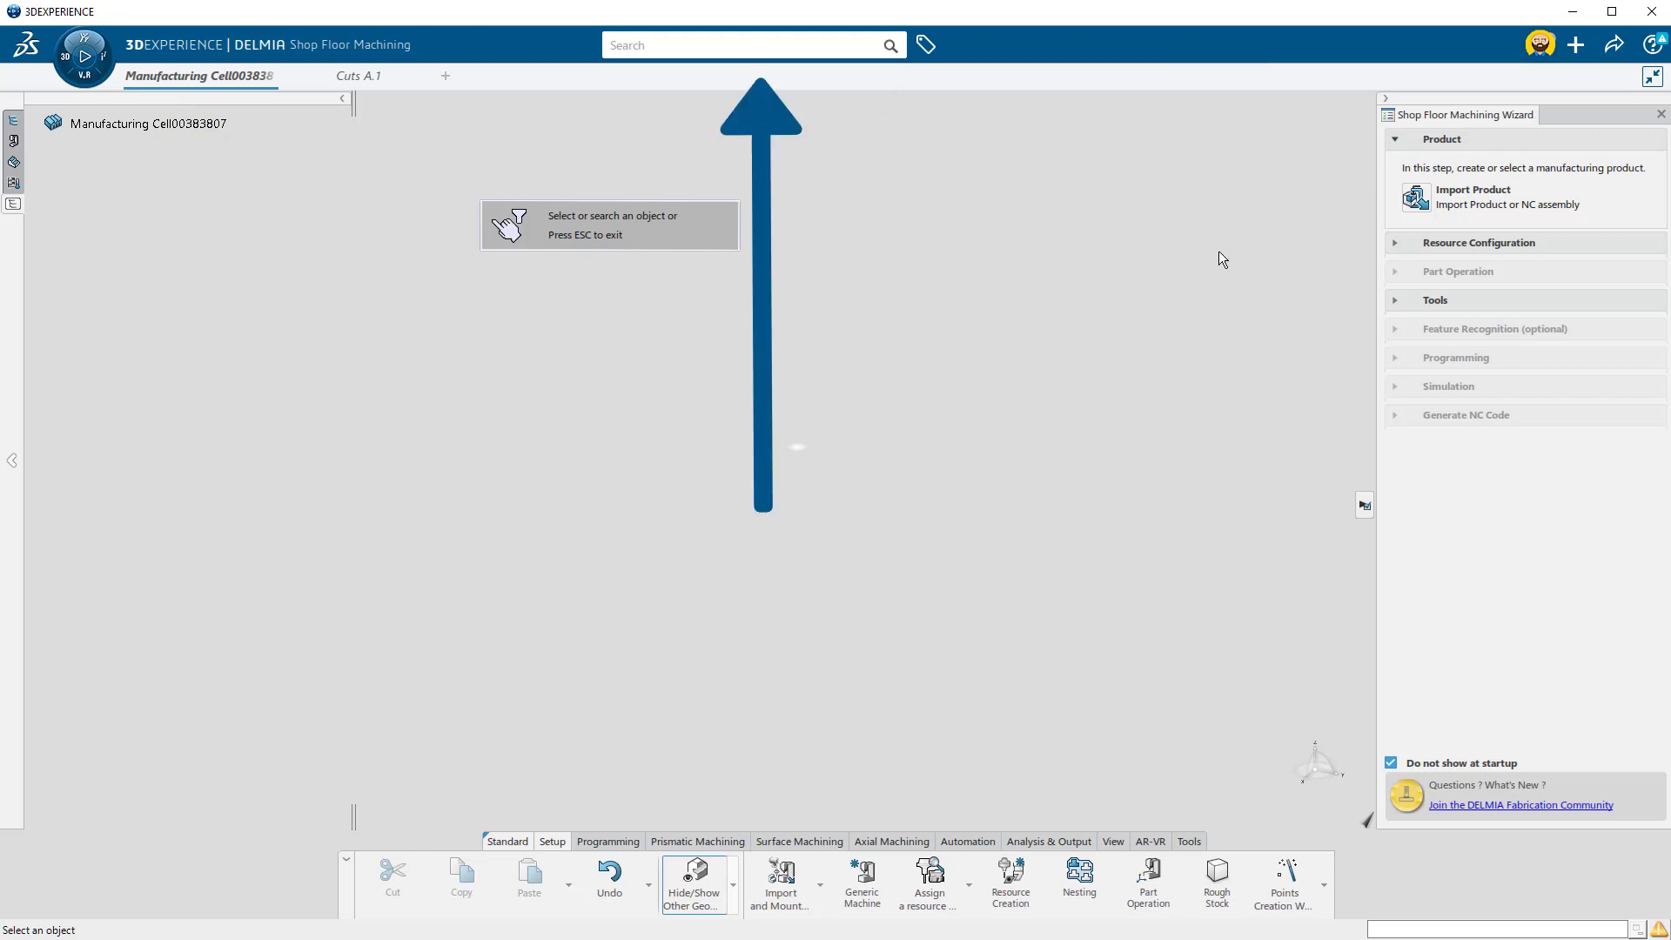
left_click(364, 75)
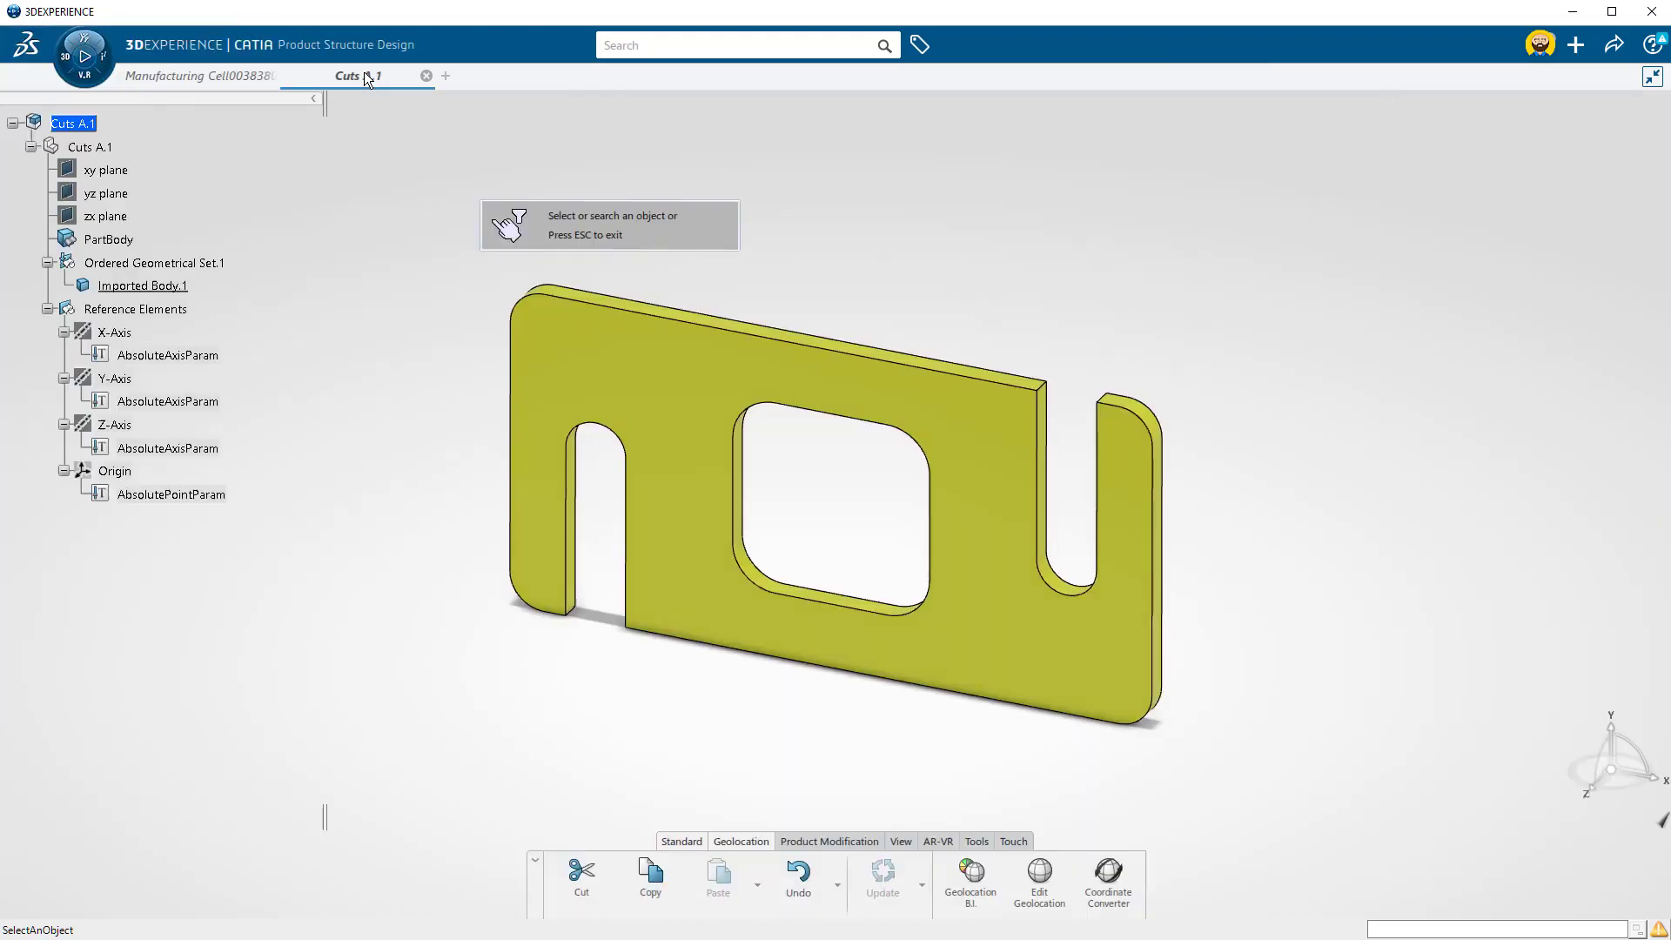
left_click(74, 124)
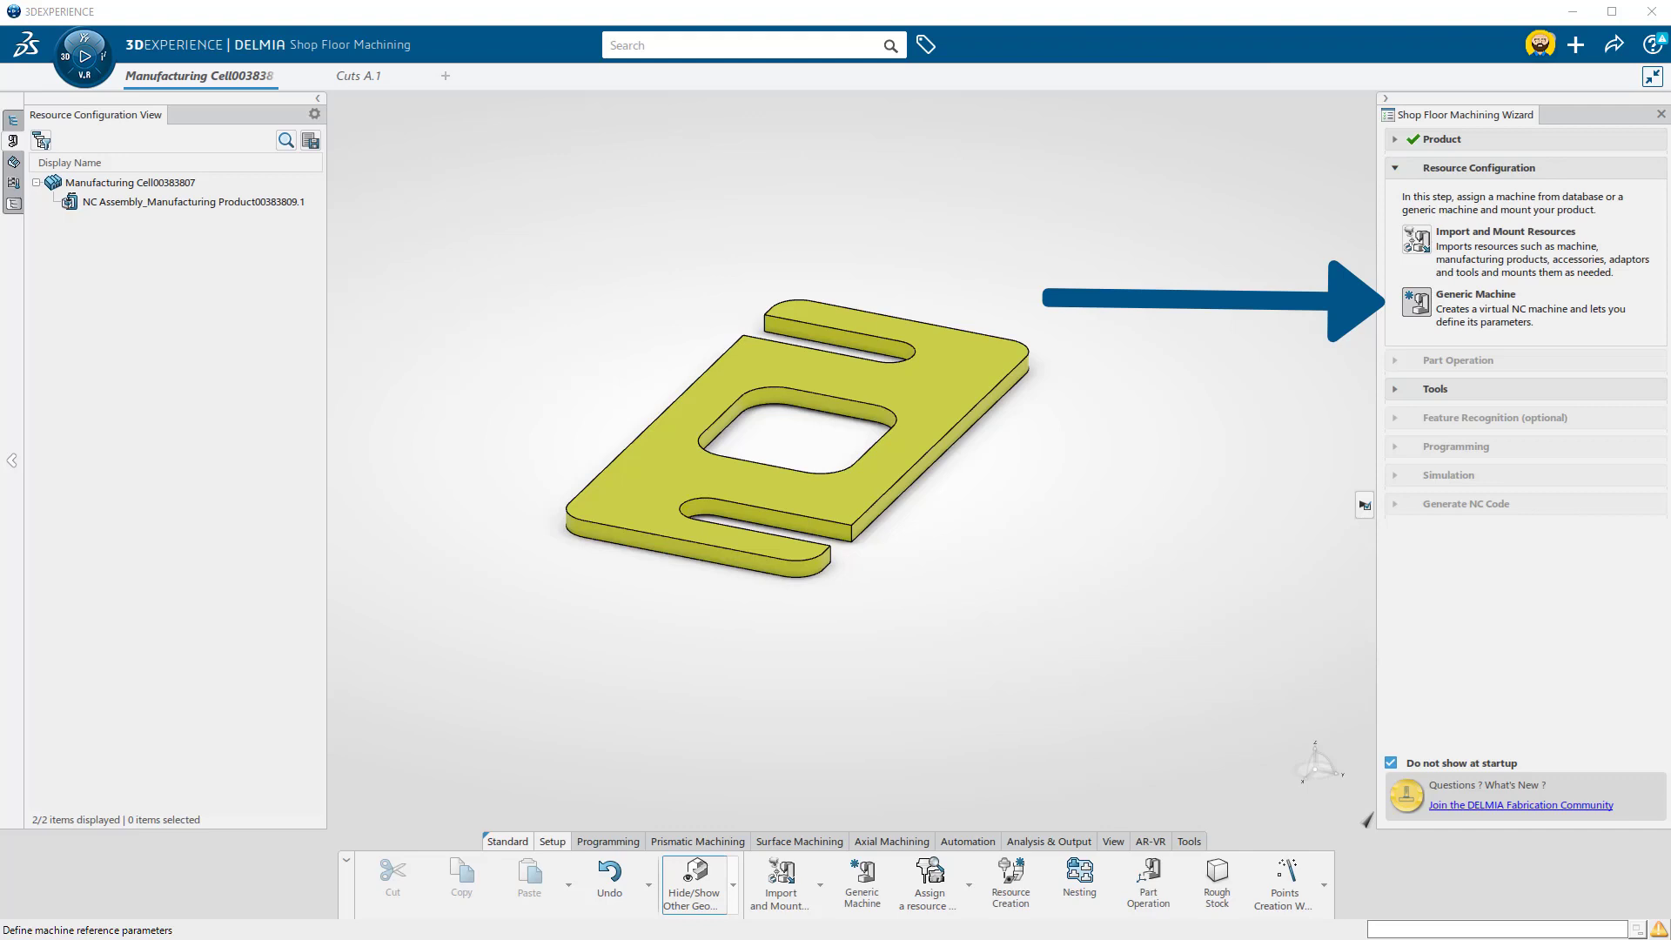
Add a generic 3-axis machine, creating Part Operation.1 with Manufacturing Program.1
left_click(862, 879)
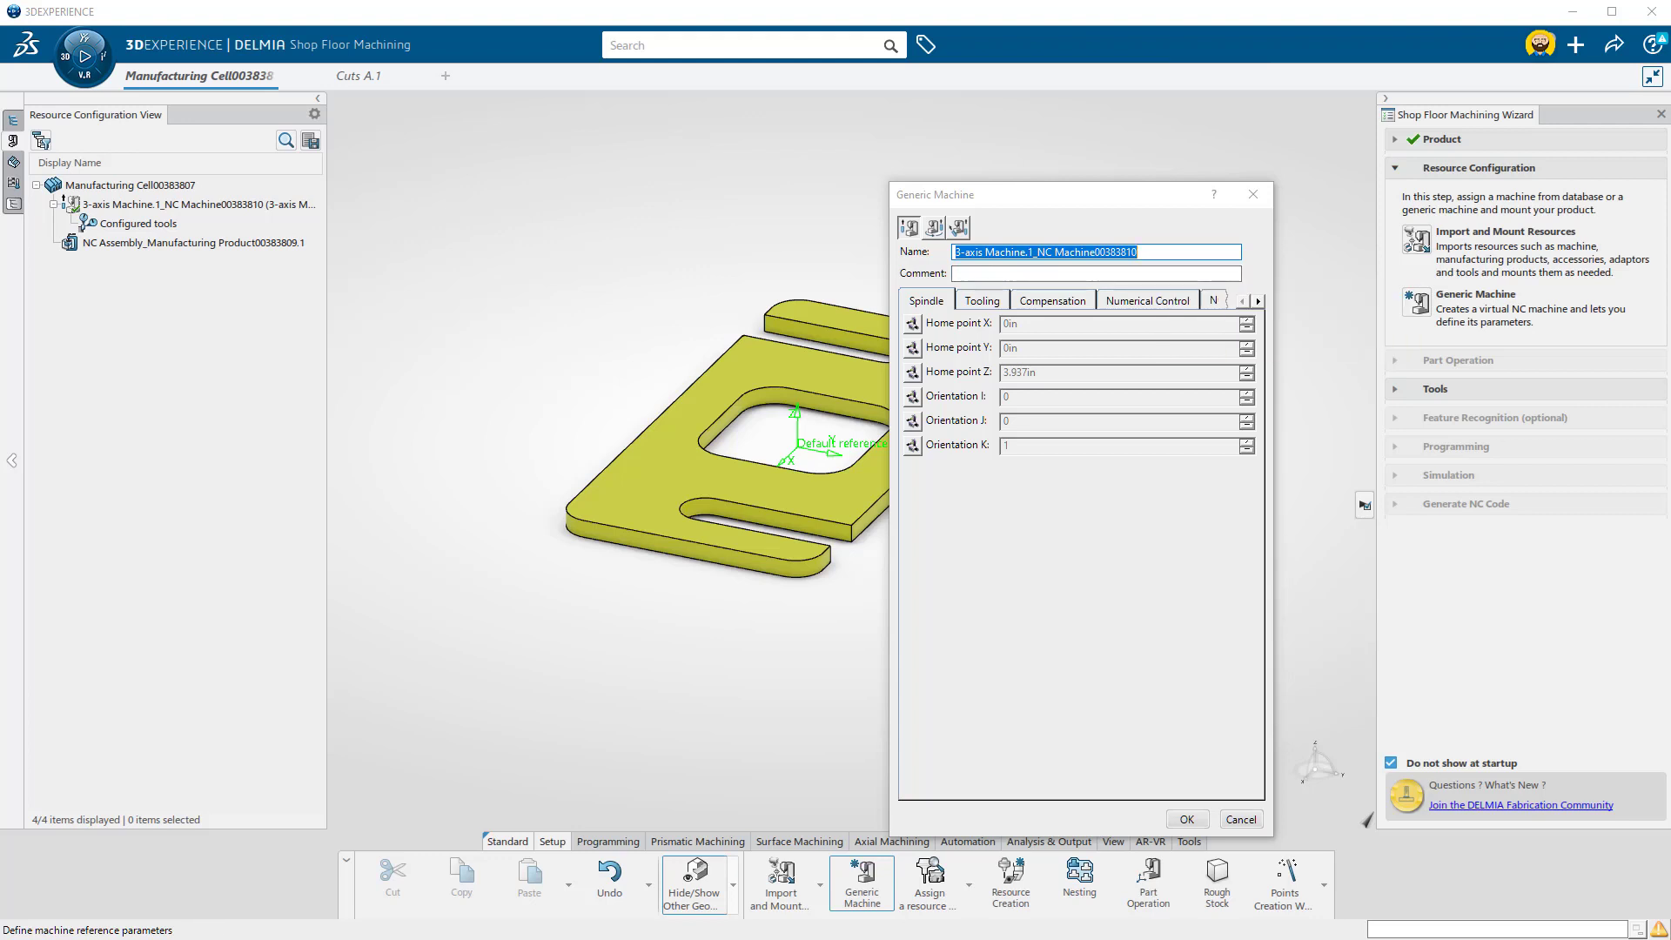
key("Return")
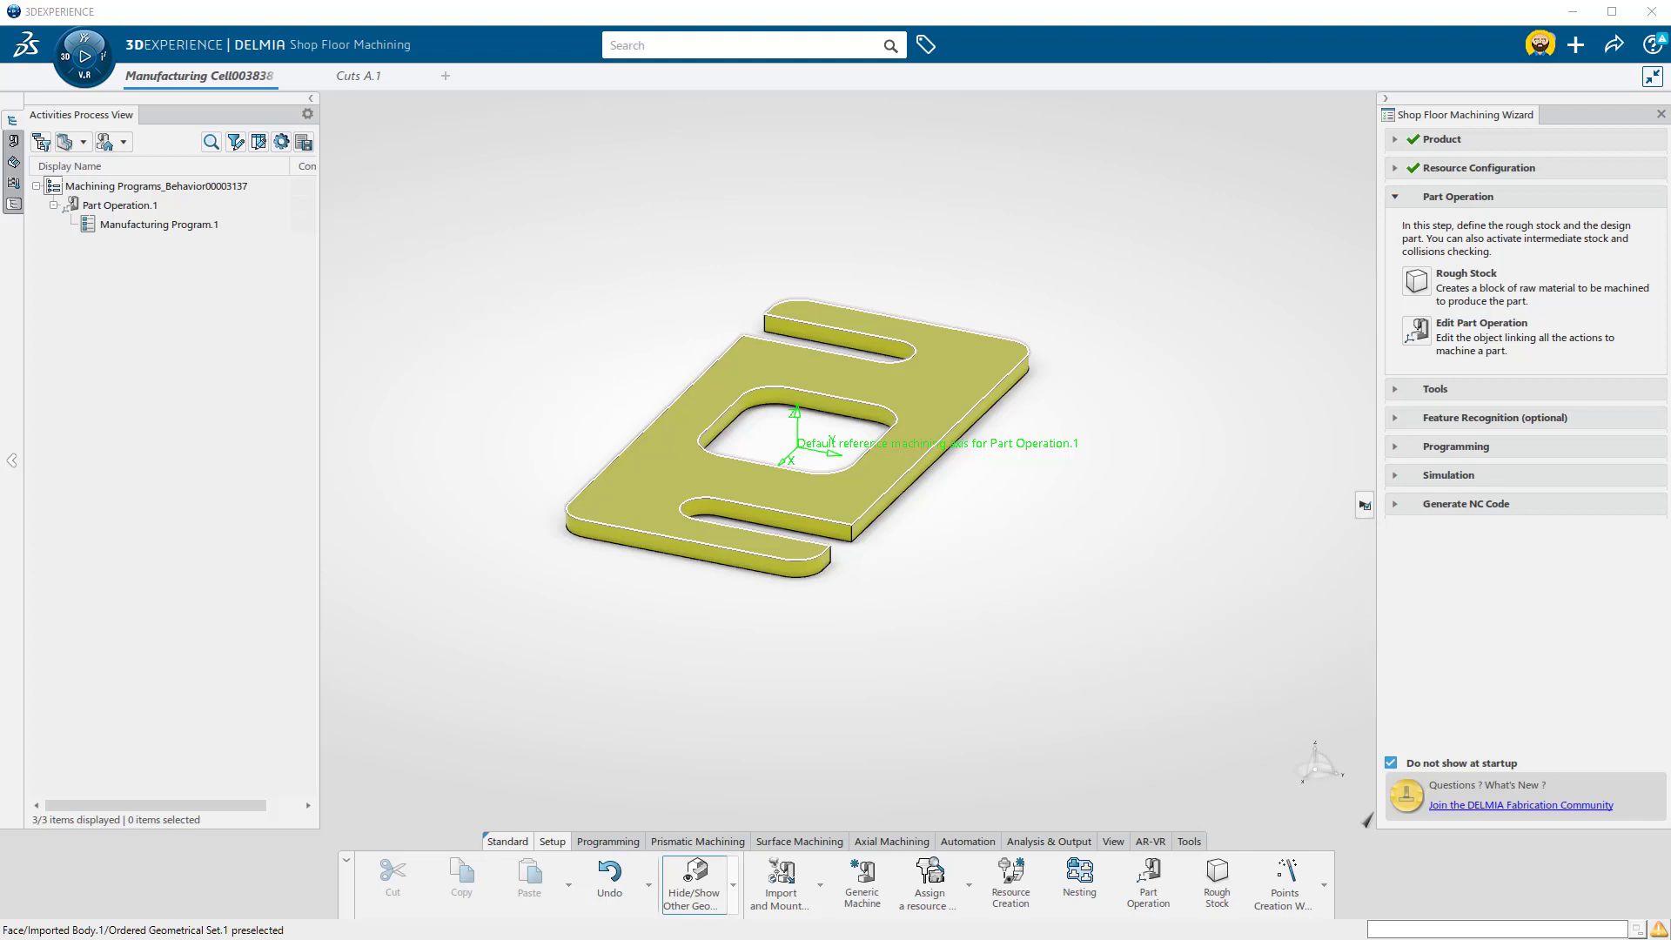
Create a 5.906 × 2.953 × 0.197 in rectangular rough stock wrapping the plate body
left_click(1428, 290)
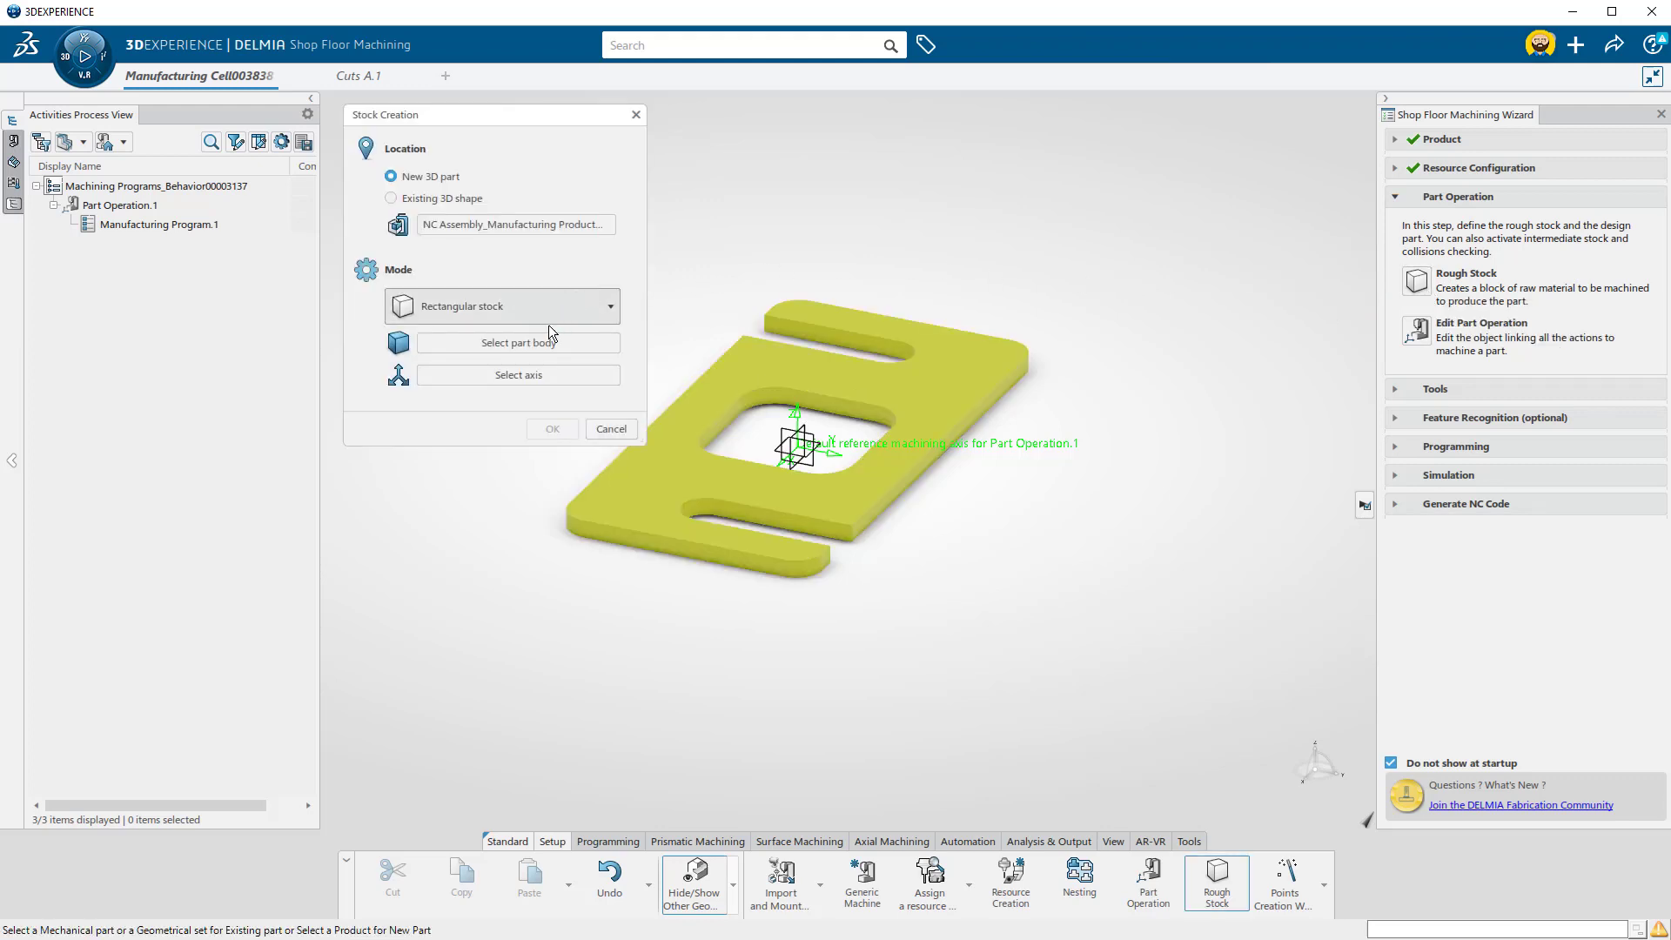
left_click(546, 345)
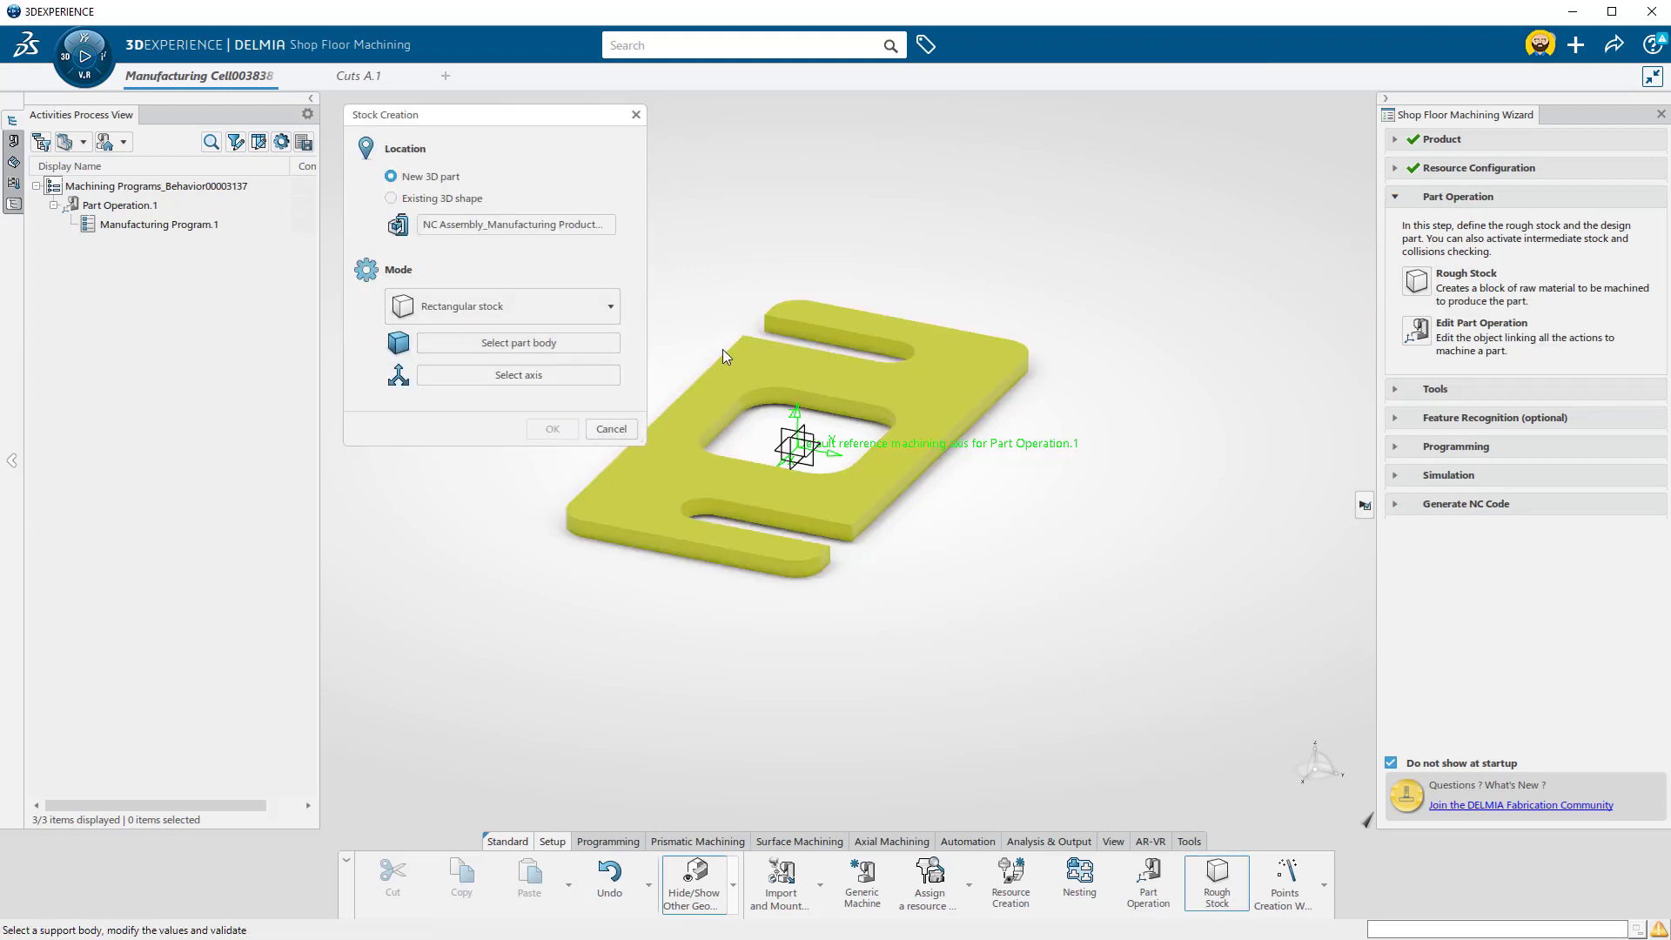
left_click(789, 363)
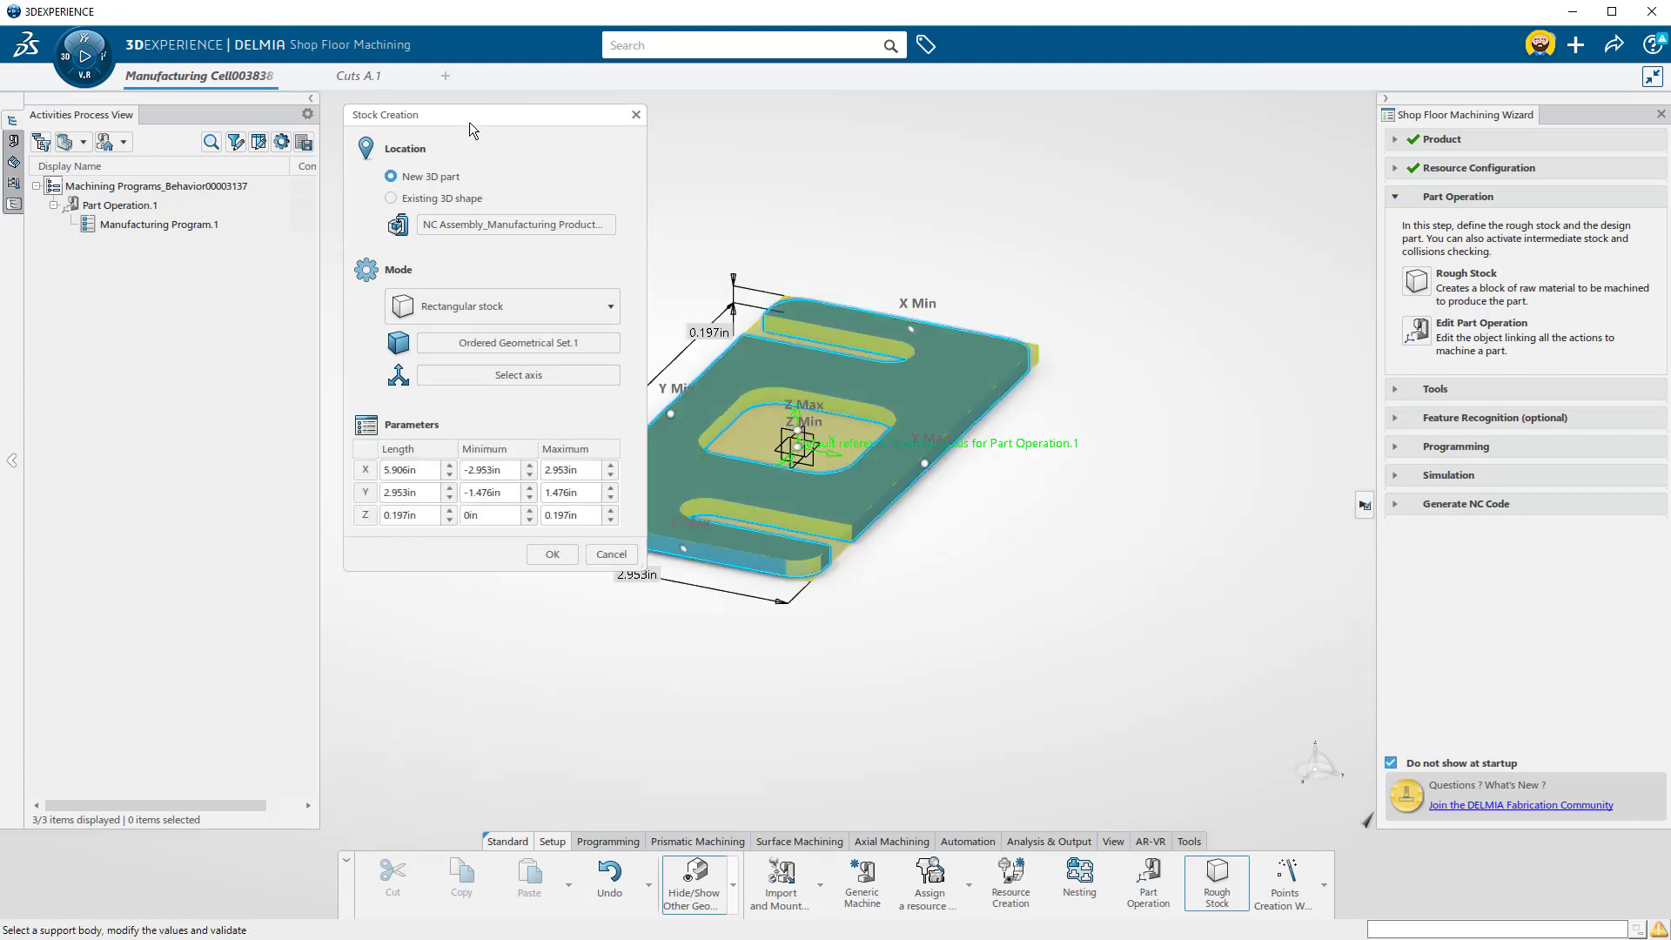
left_click_drag(469, 122, 308, 155)
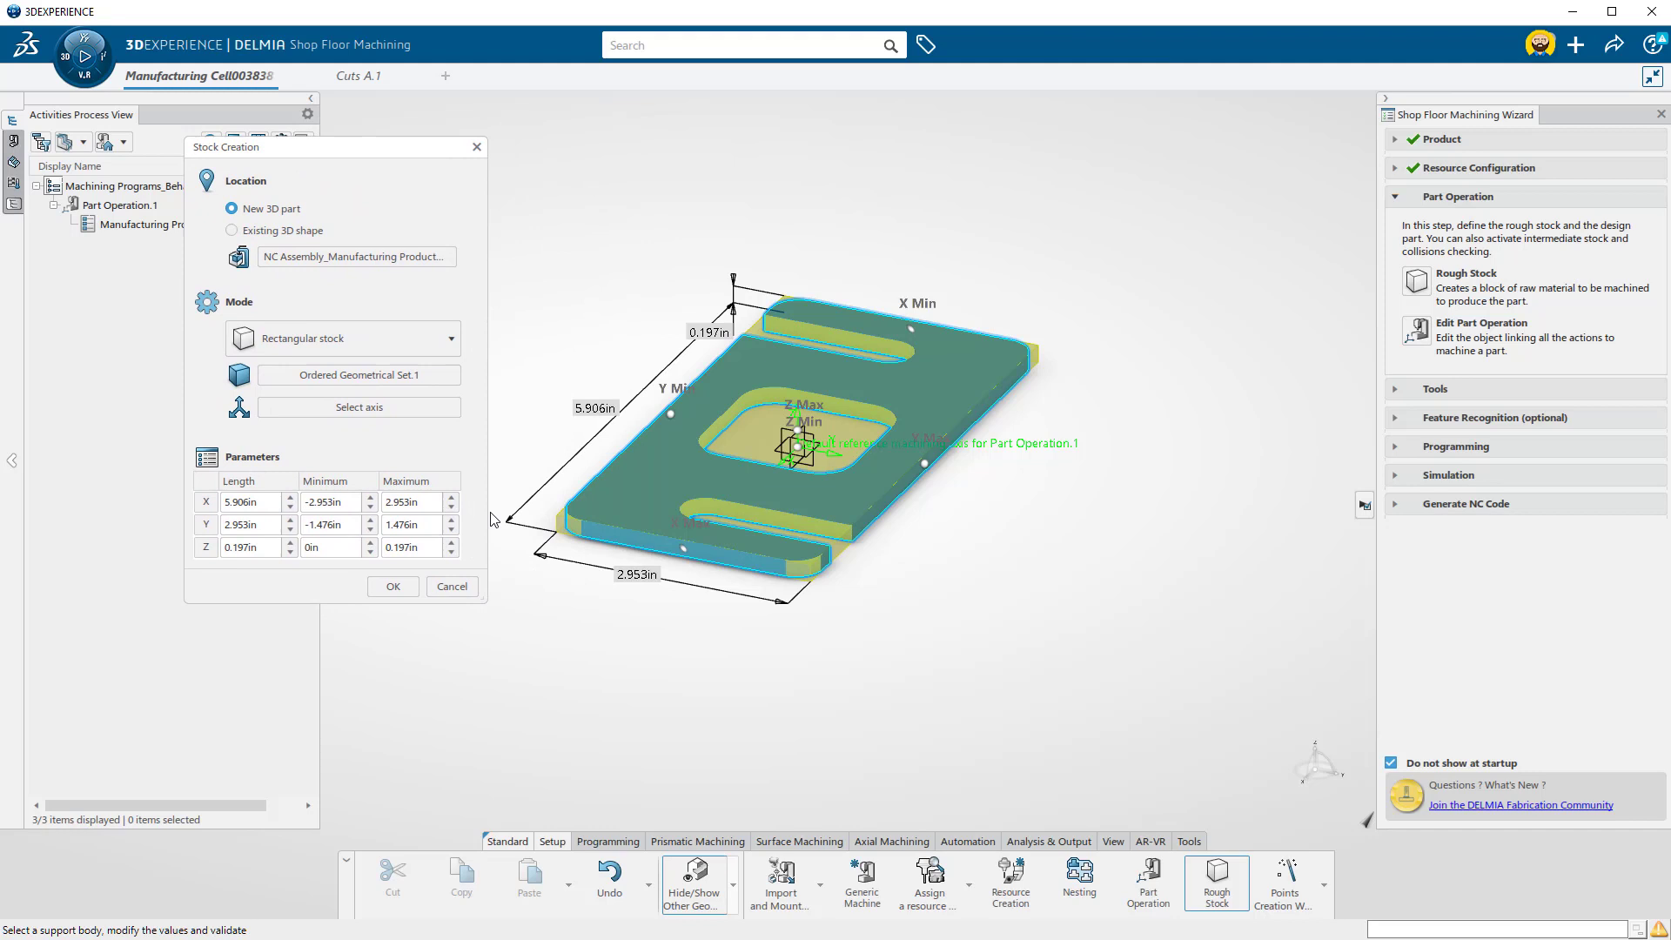
left_click(393, 587)
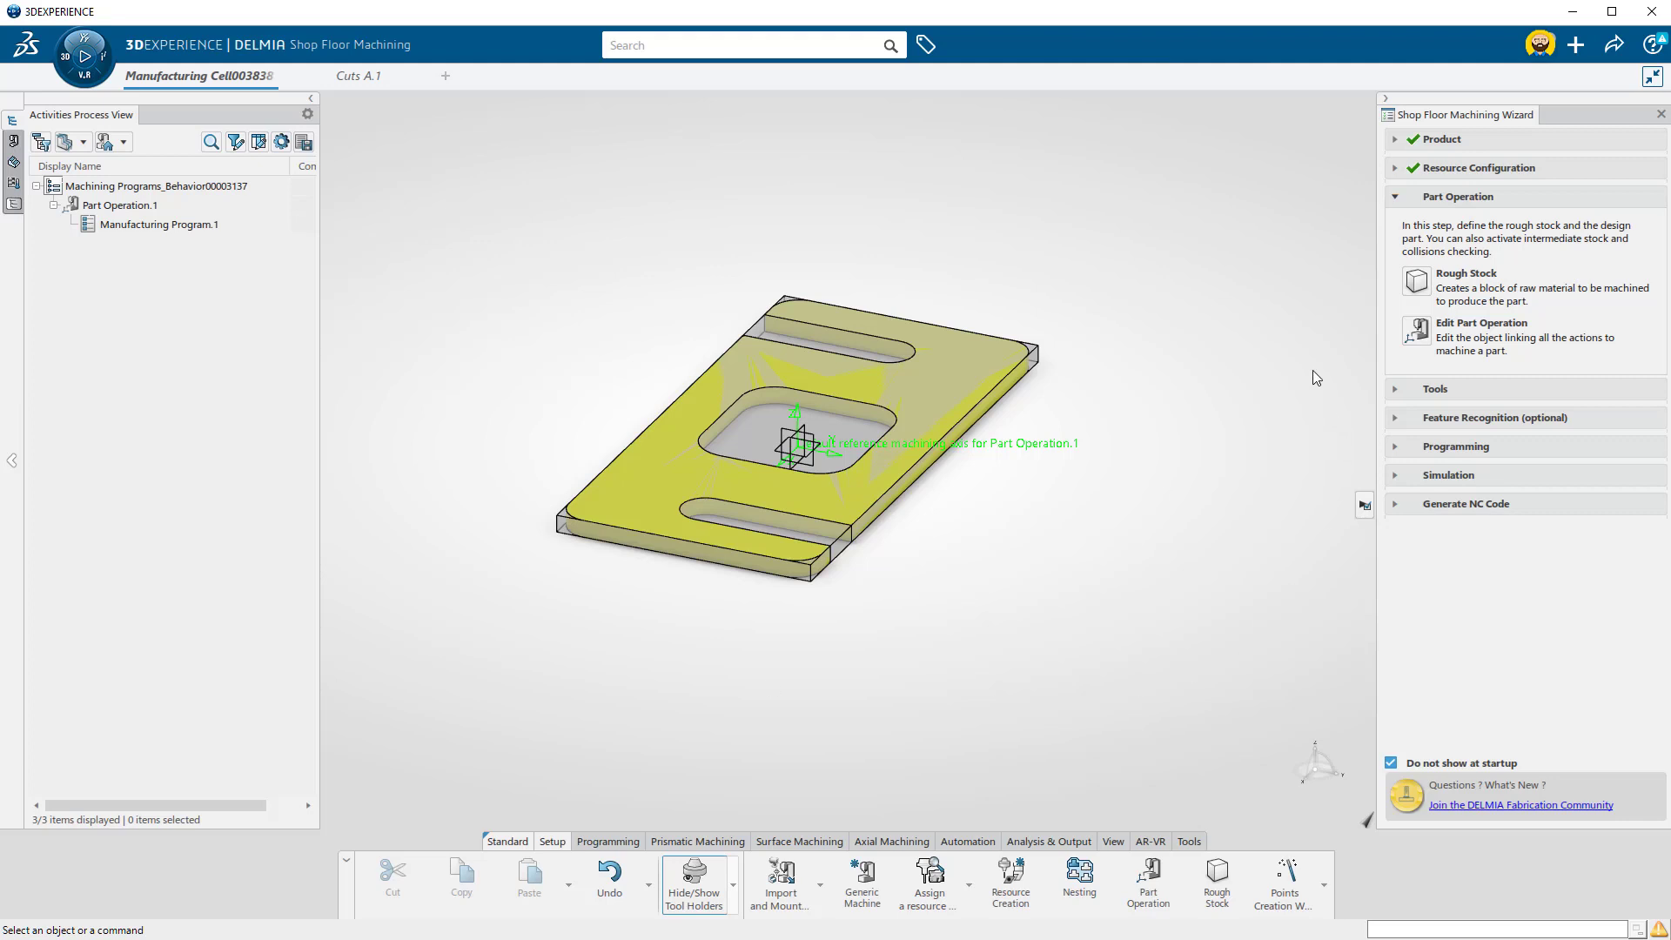
In Part Operation.1, set the stock block as Rough Stock and the Cuts plate as Design Part
left_click(1424, 334)
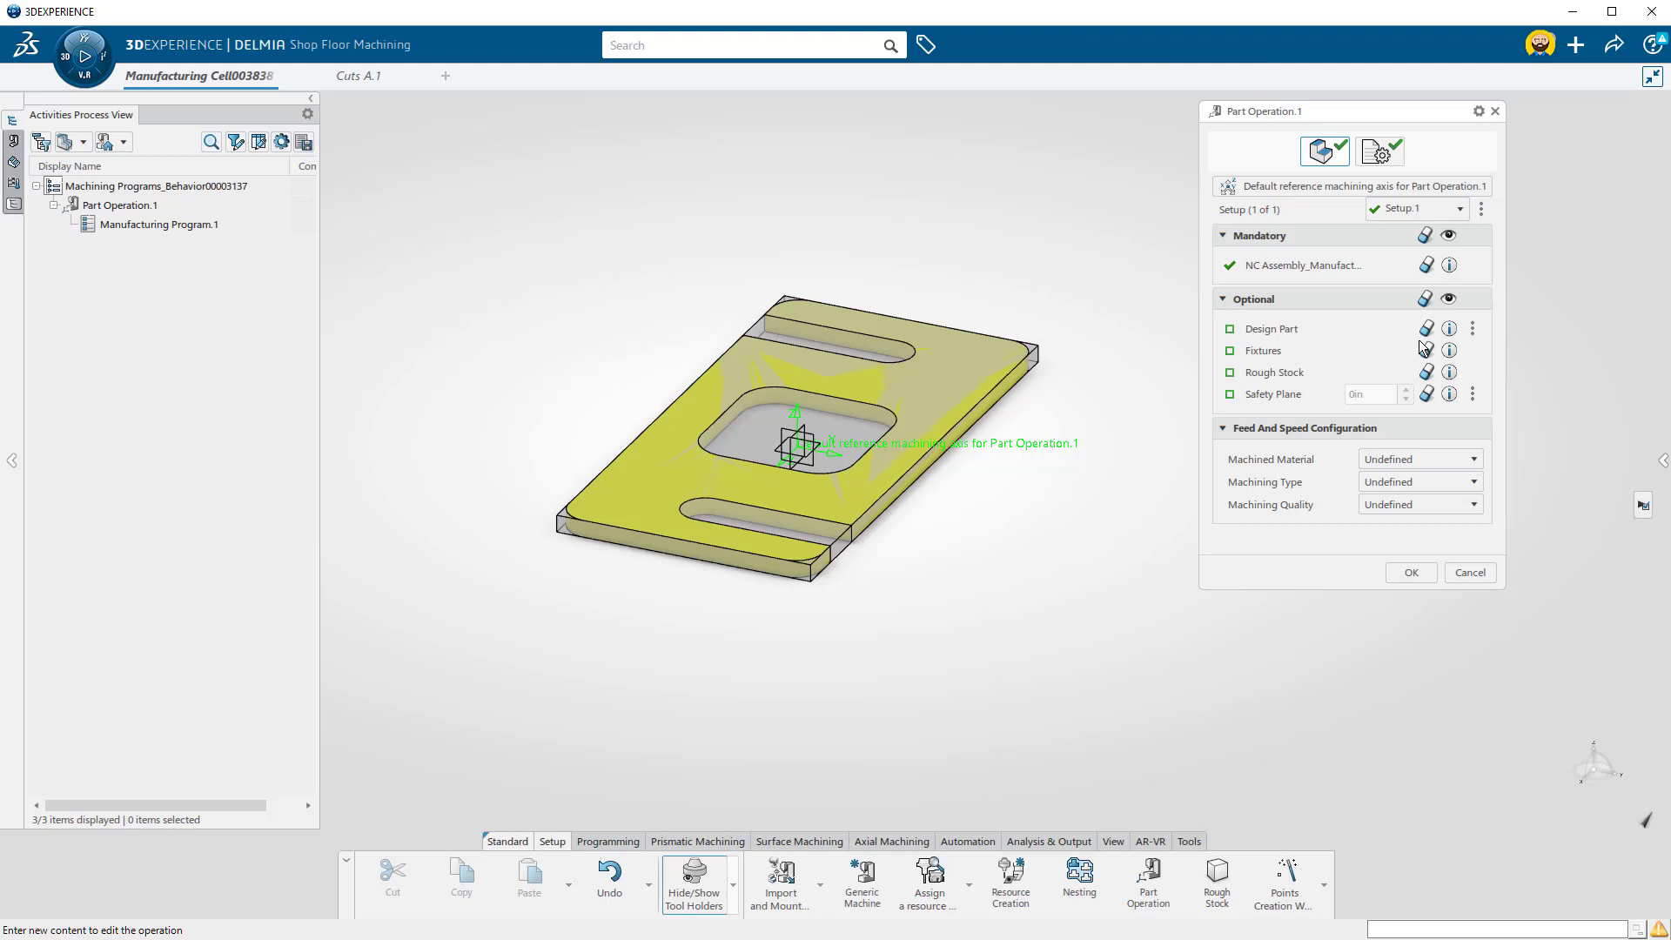
left_click(1272, 375)
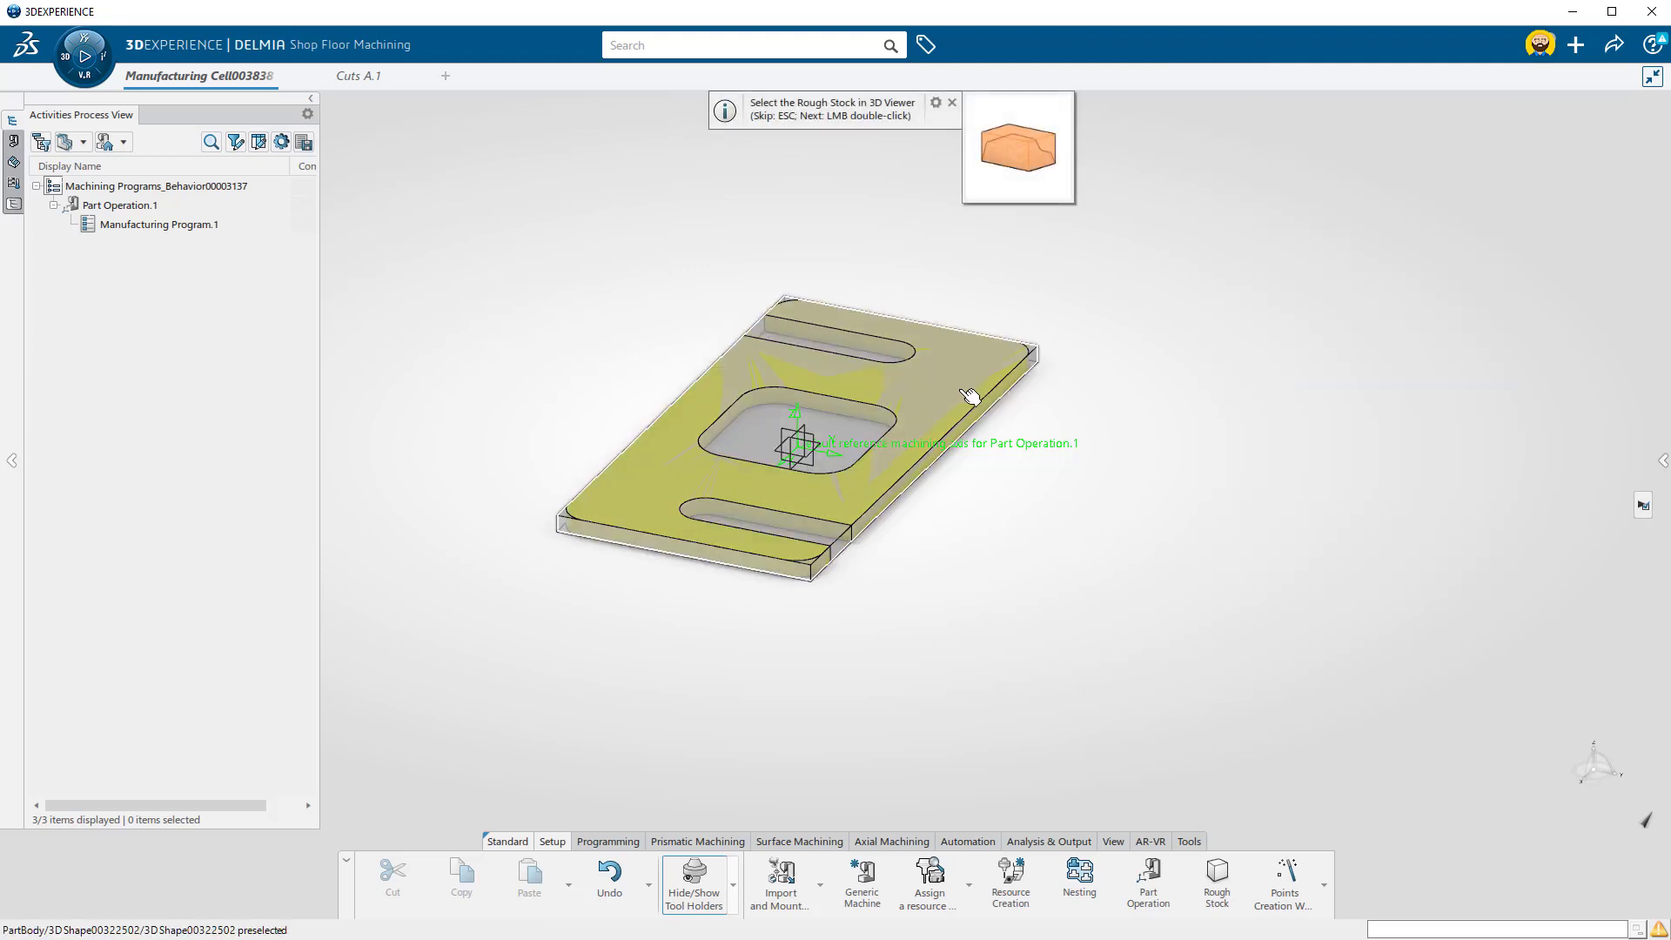
left_click(1014, 384)
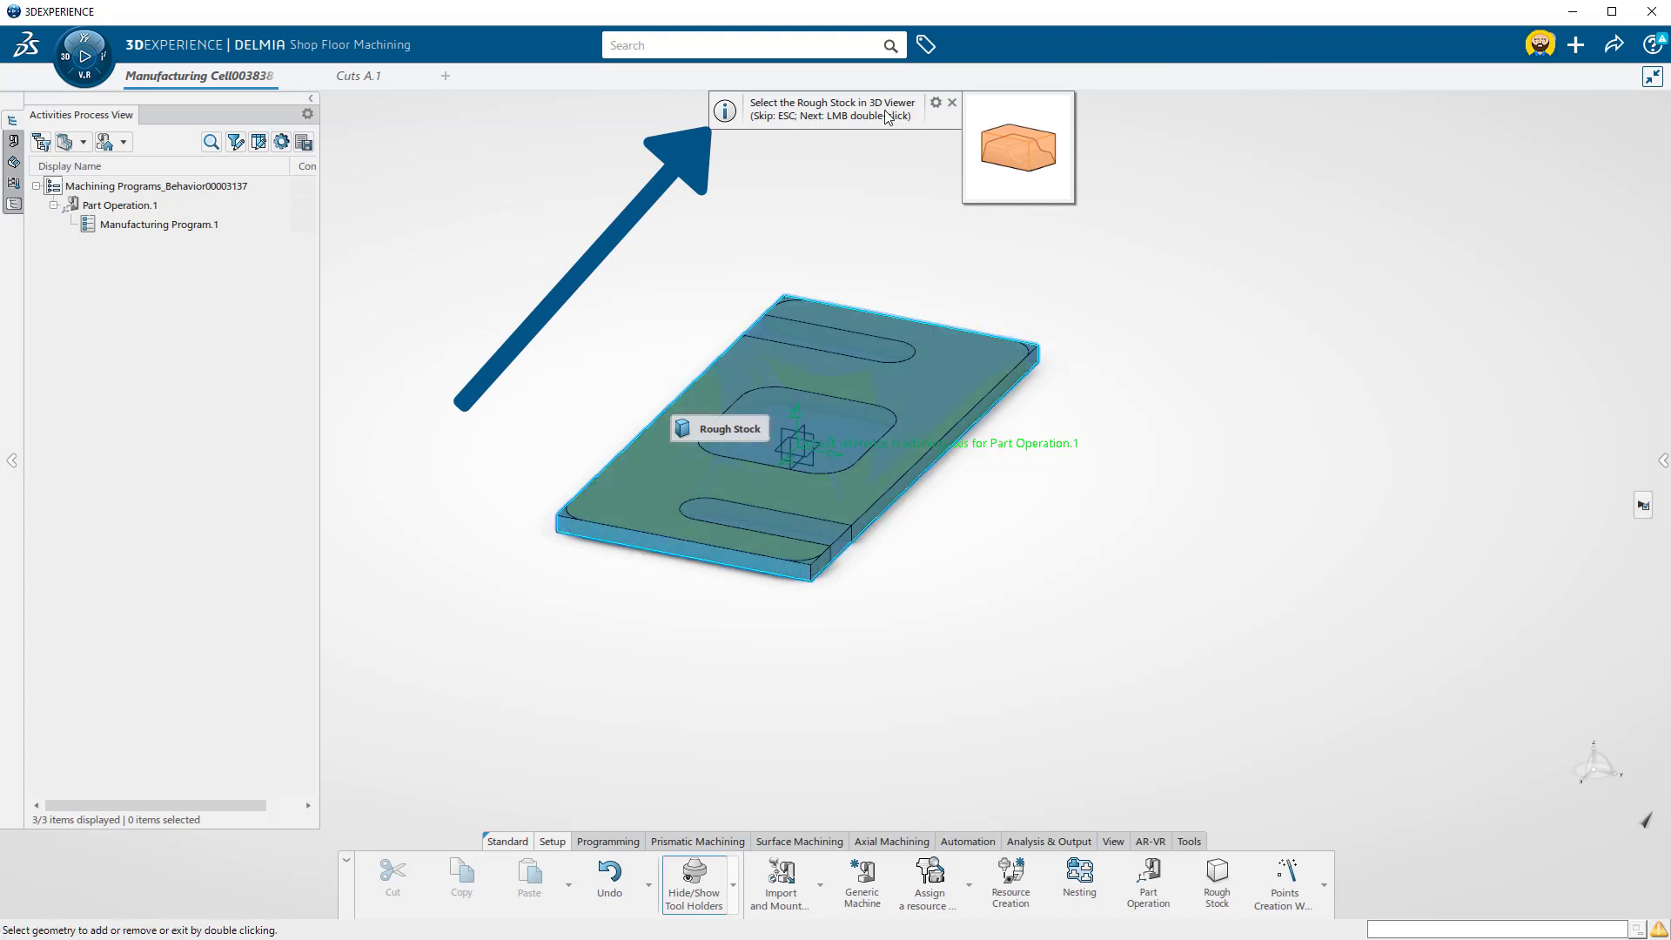
double_click(850, 239)
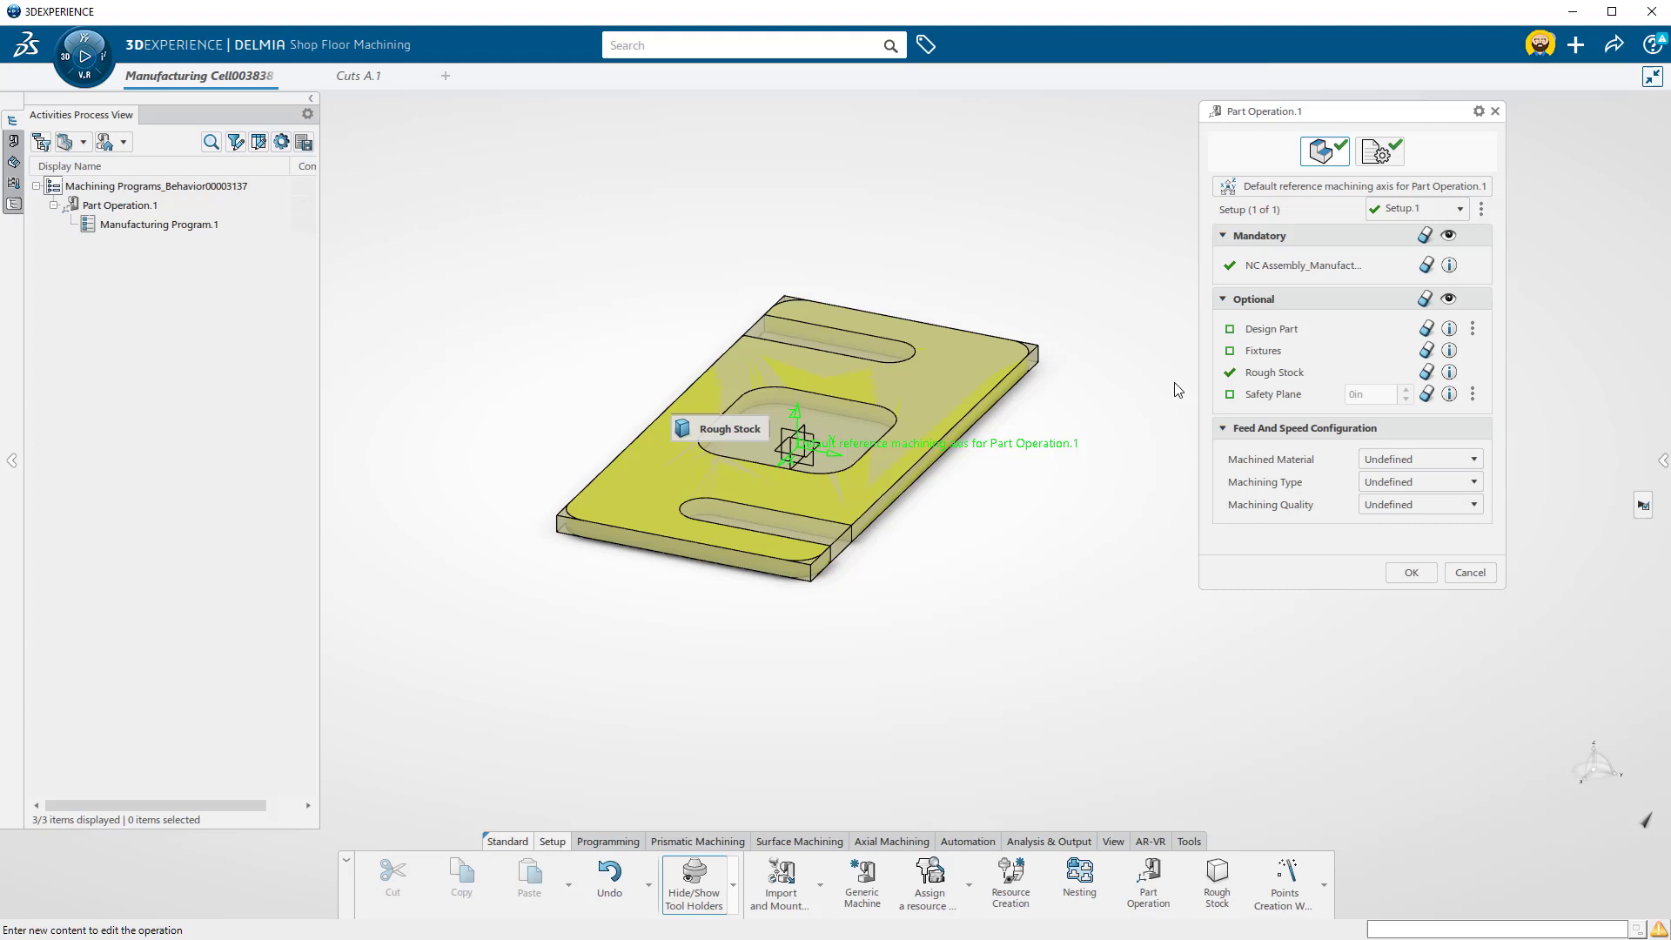
left_click(1277, 327)
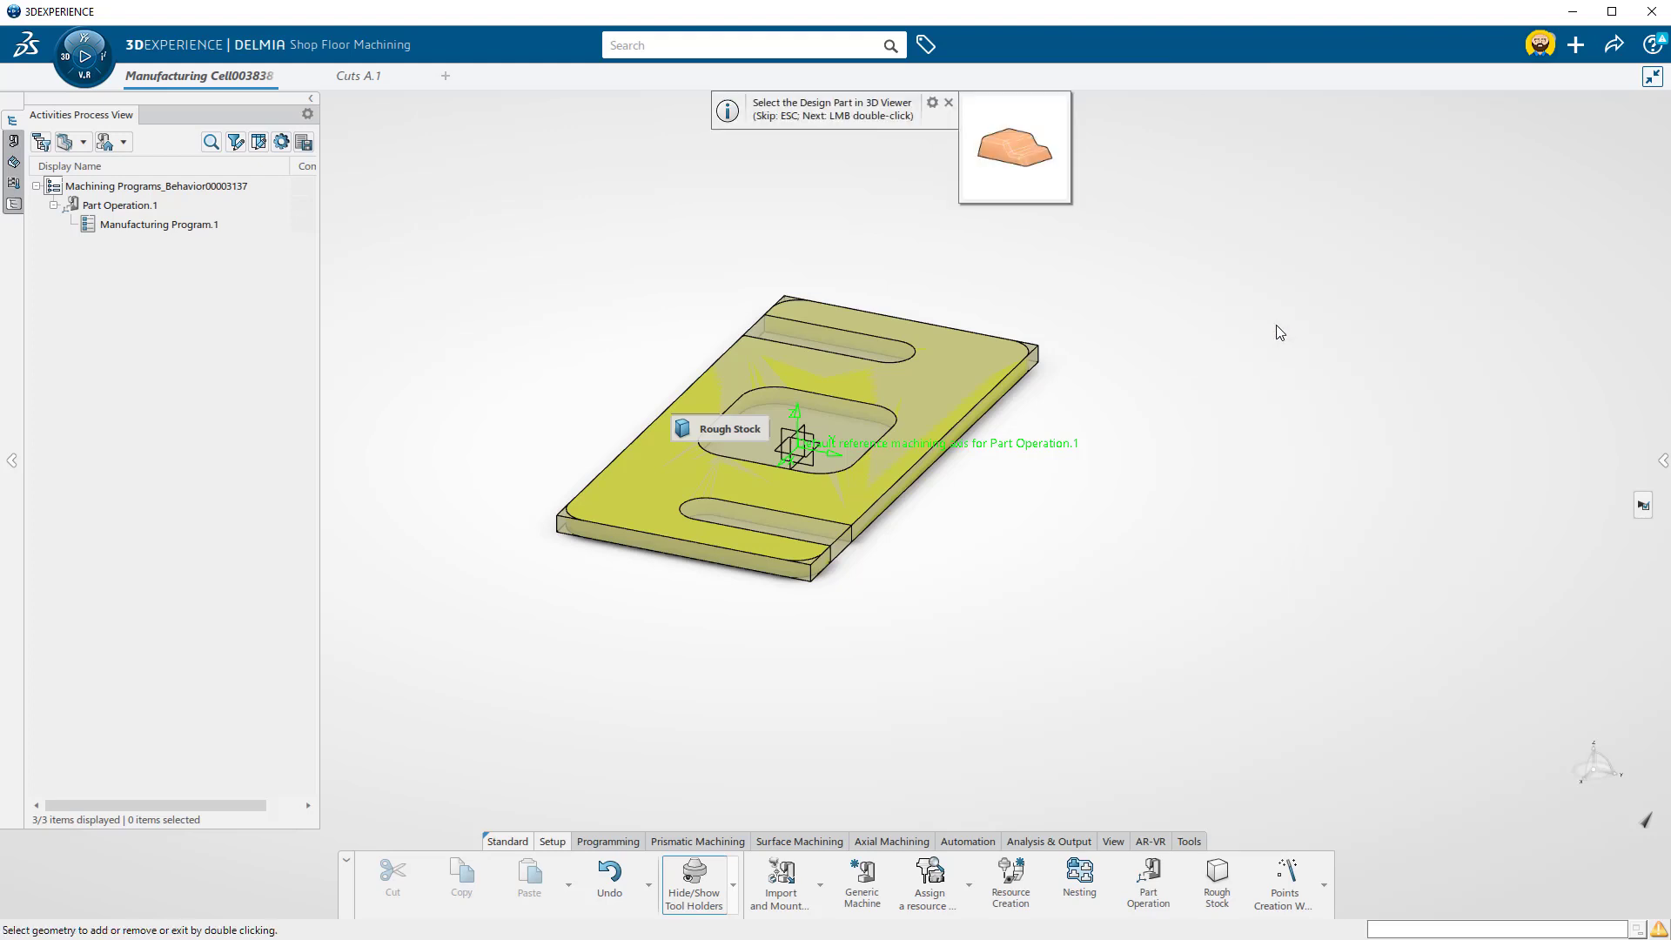
left_click(957, 393)
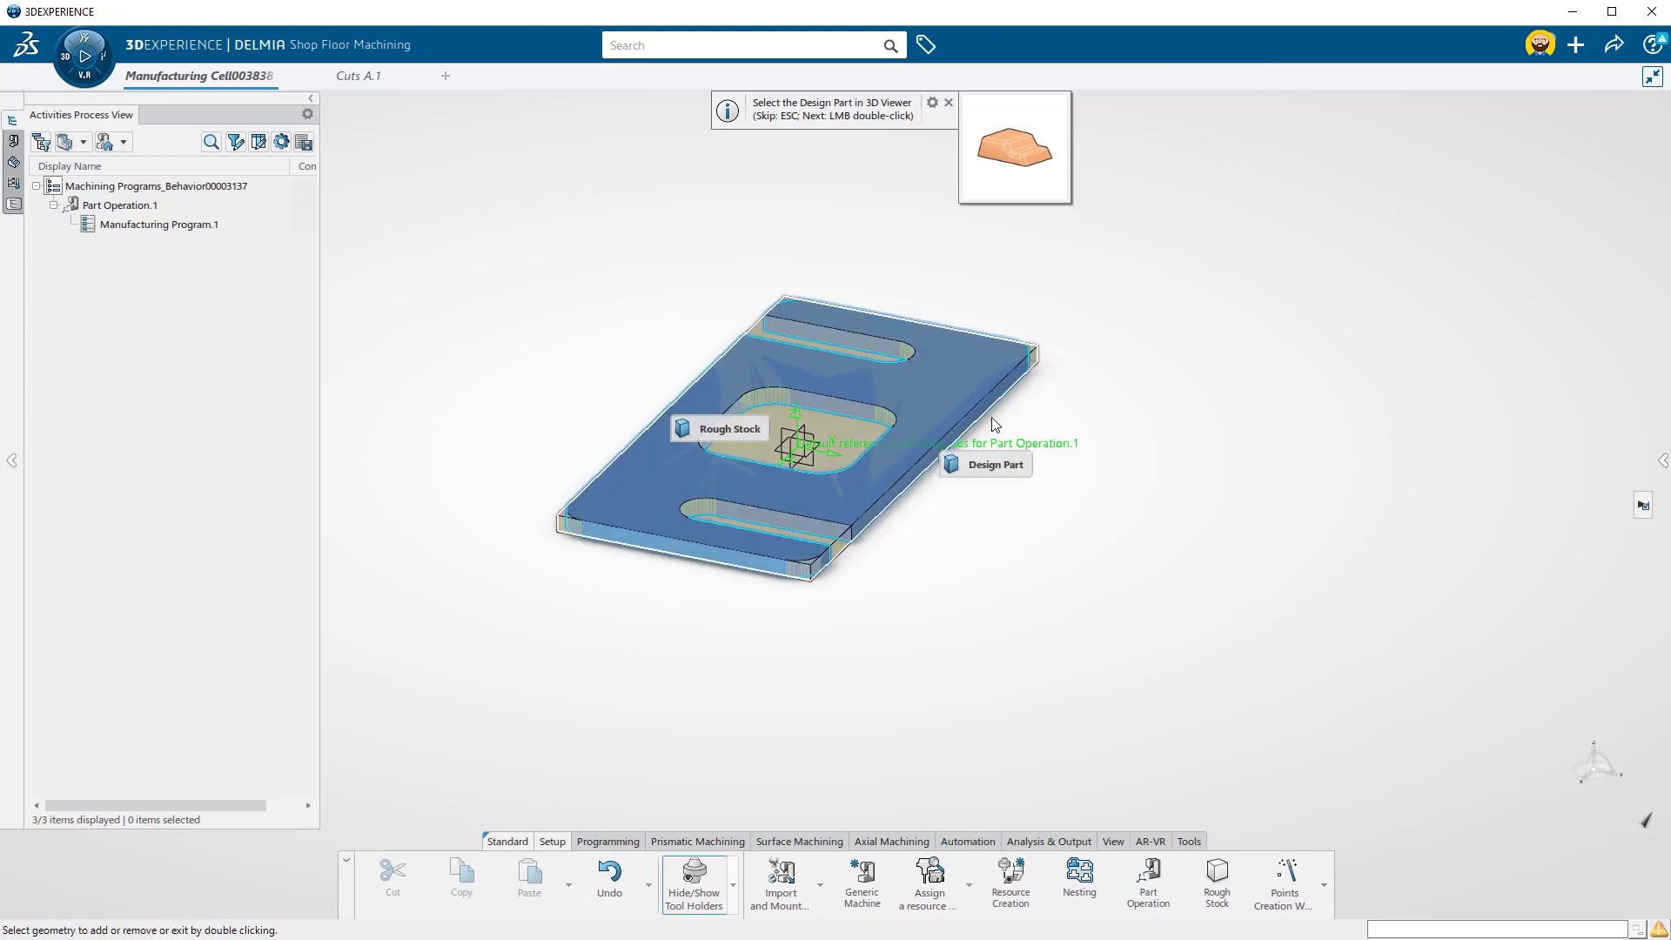
double_click(1123, 426)
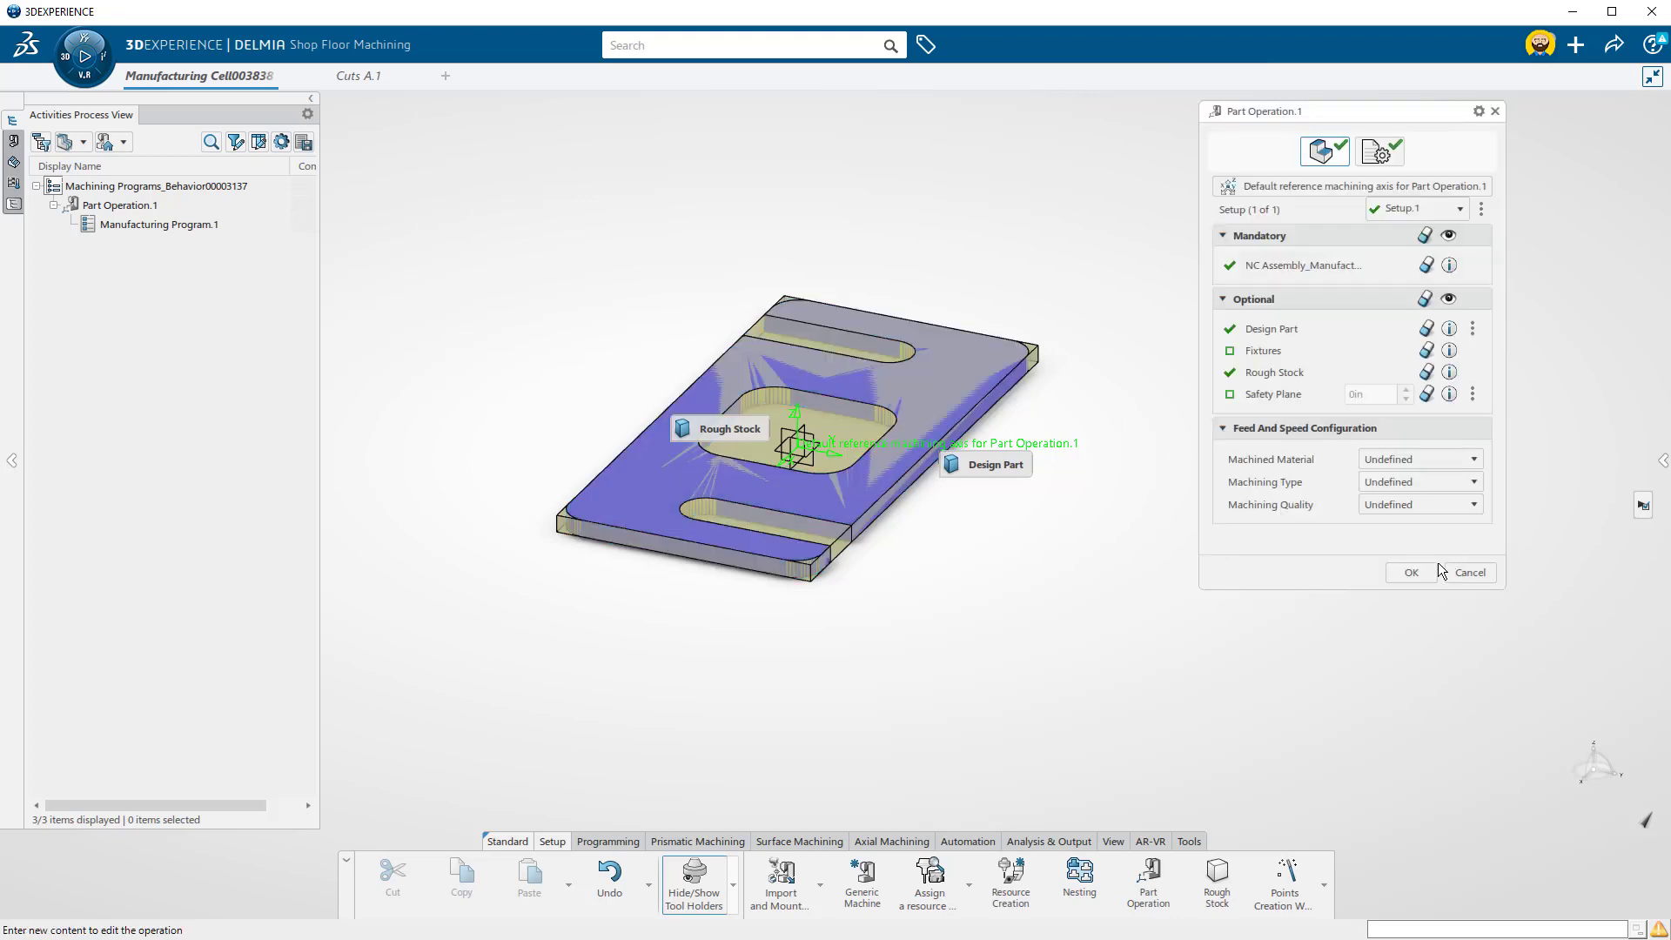
left_click(1429, 574)
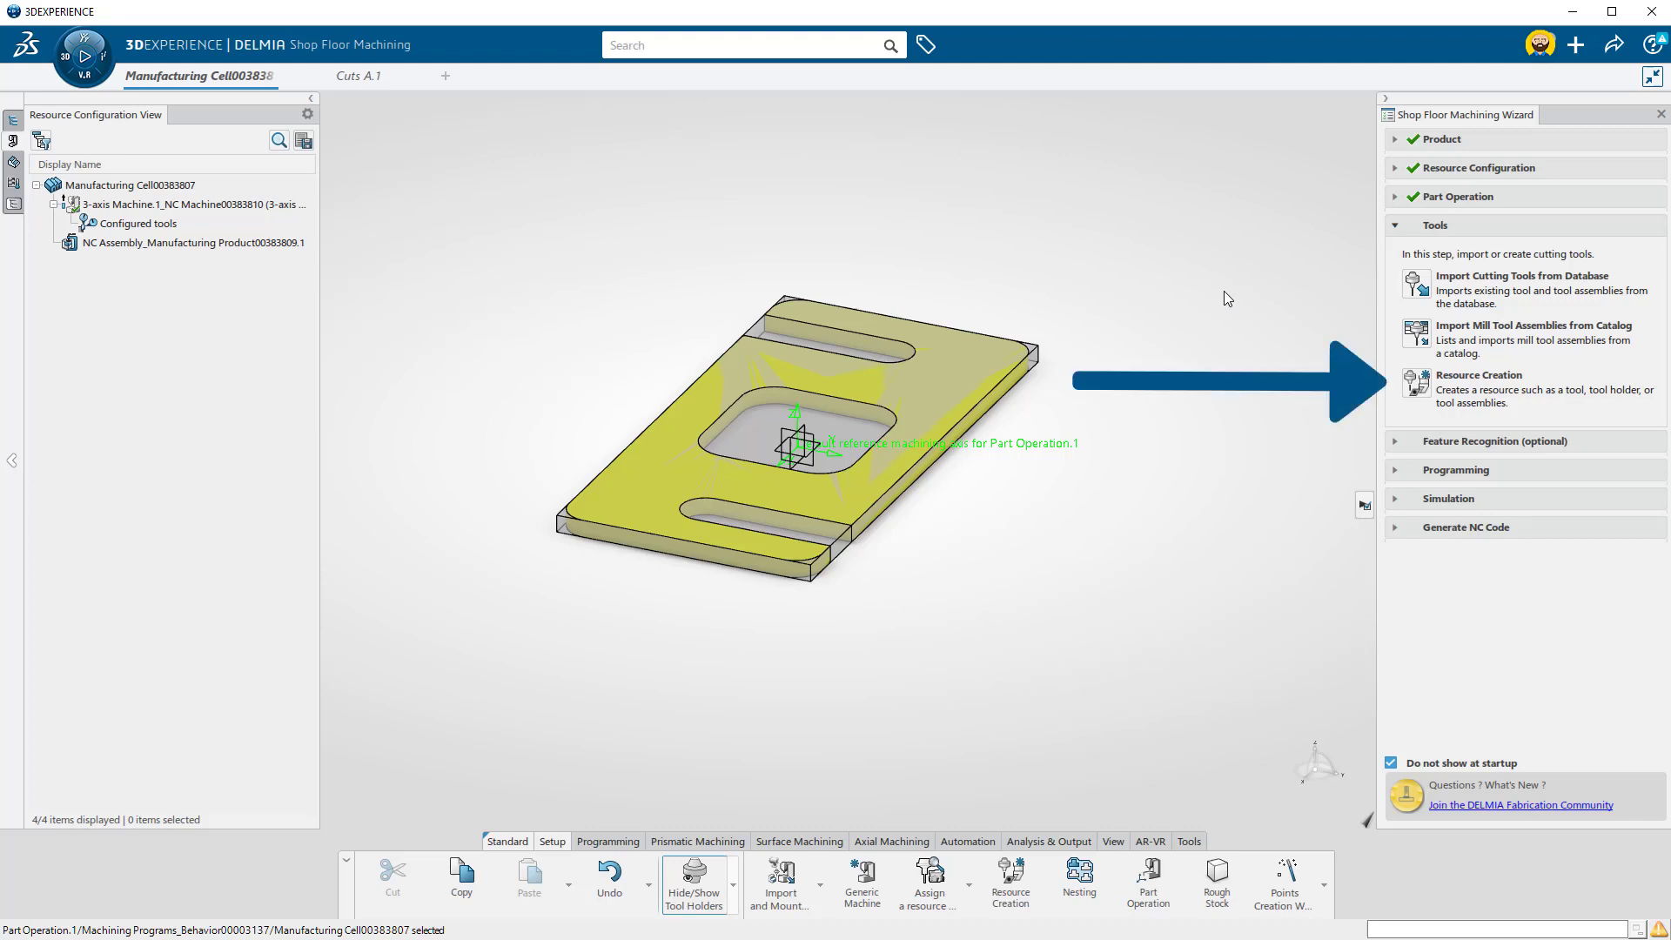
Create a new End Mill tool resource from the Milling Items
left_click(1417, 390)
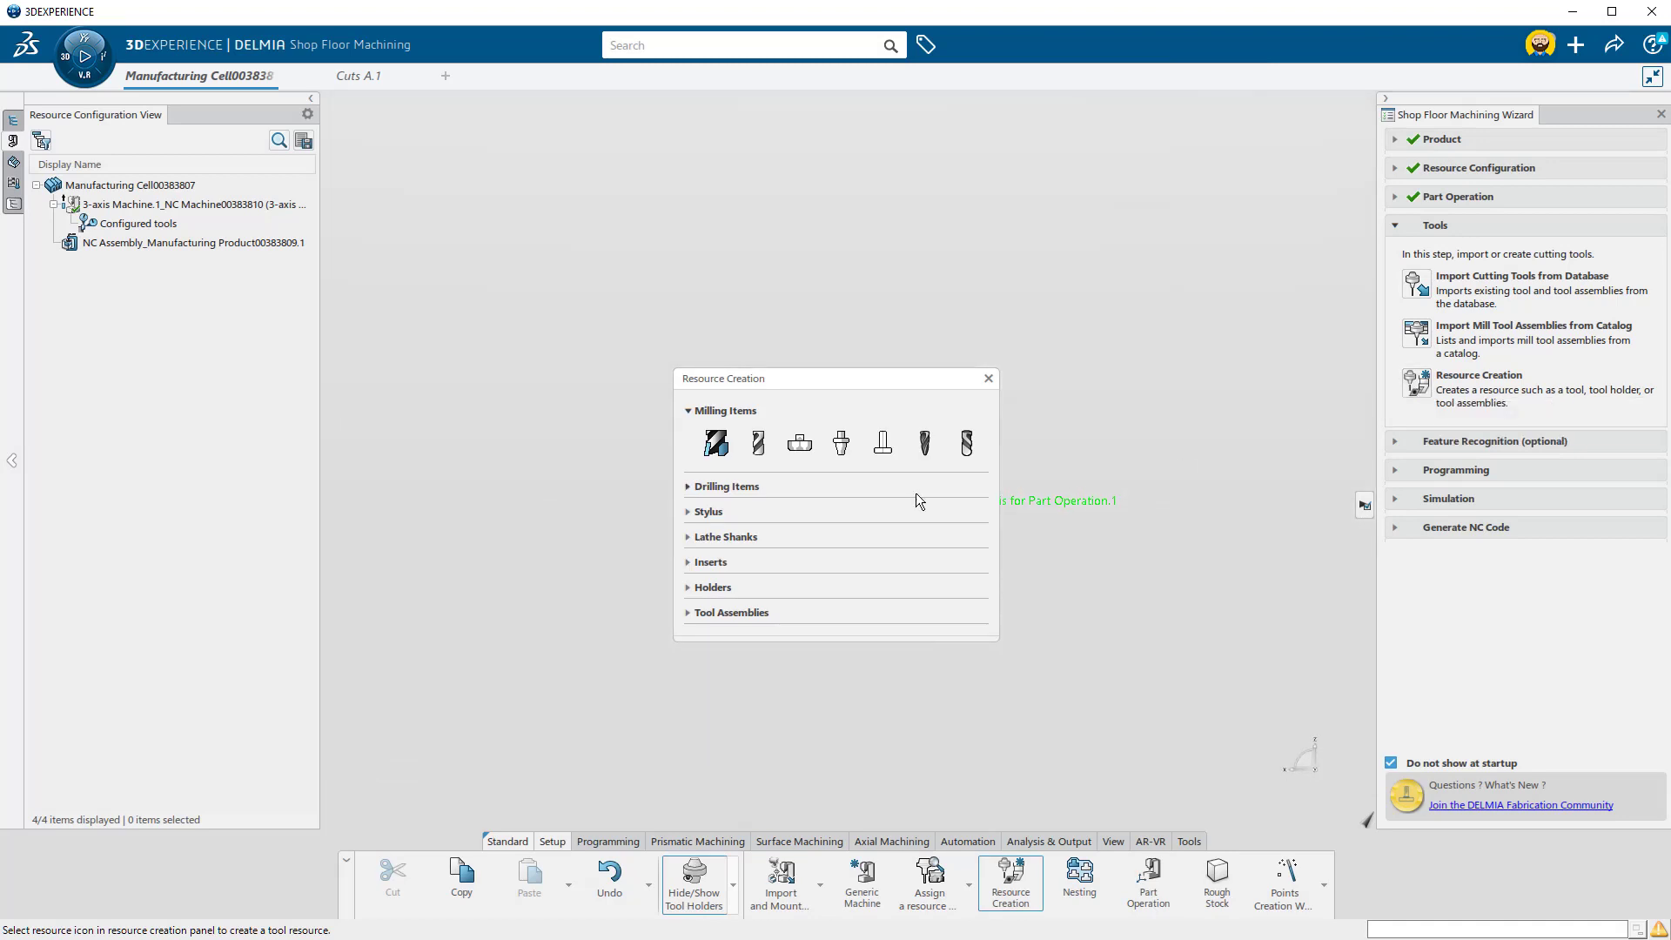
left_click(760, 442)
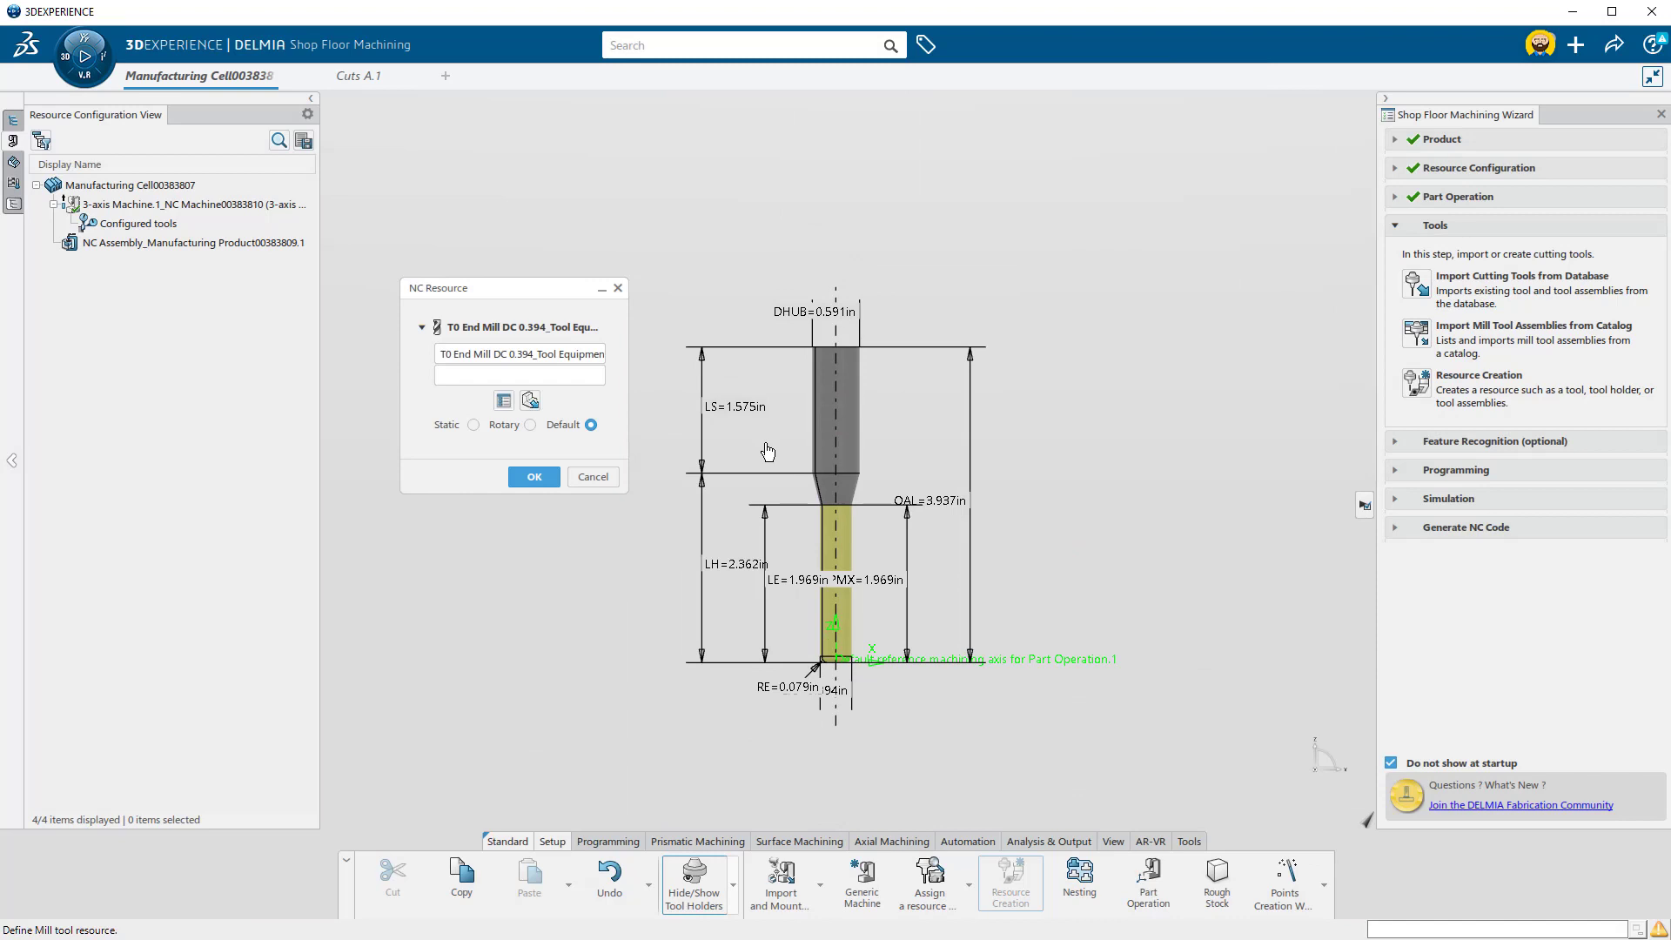
Name the end mill 'Lesson 1 .250' and lengthen its shank to LS 2.209 in, 4.646 in overall
triple_click(578, 360)
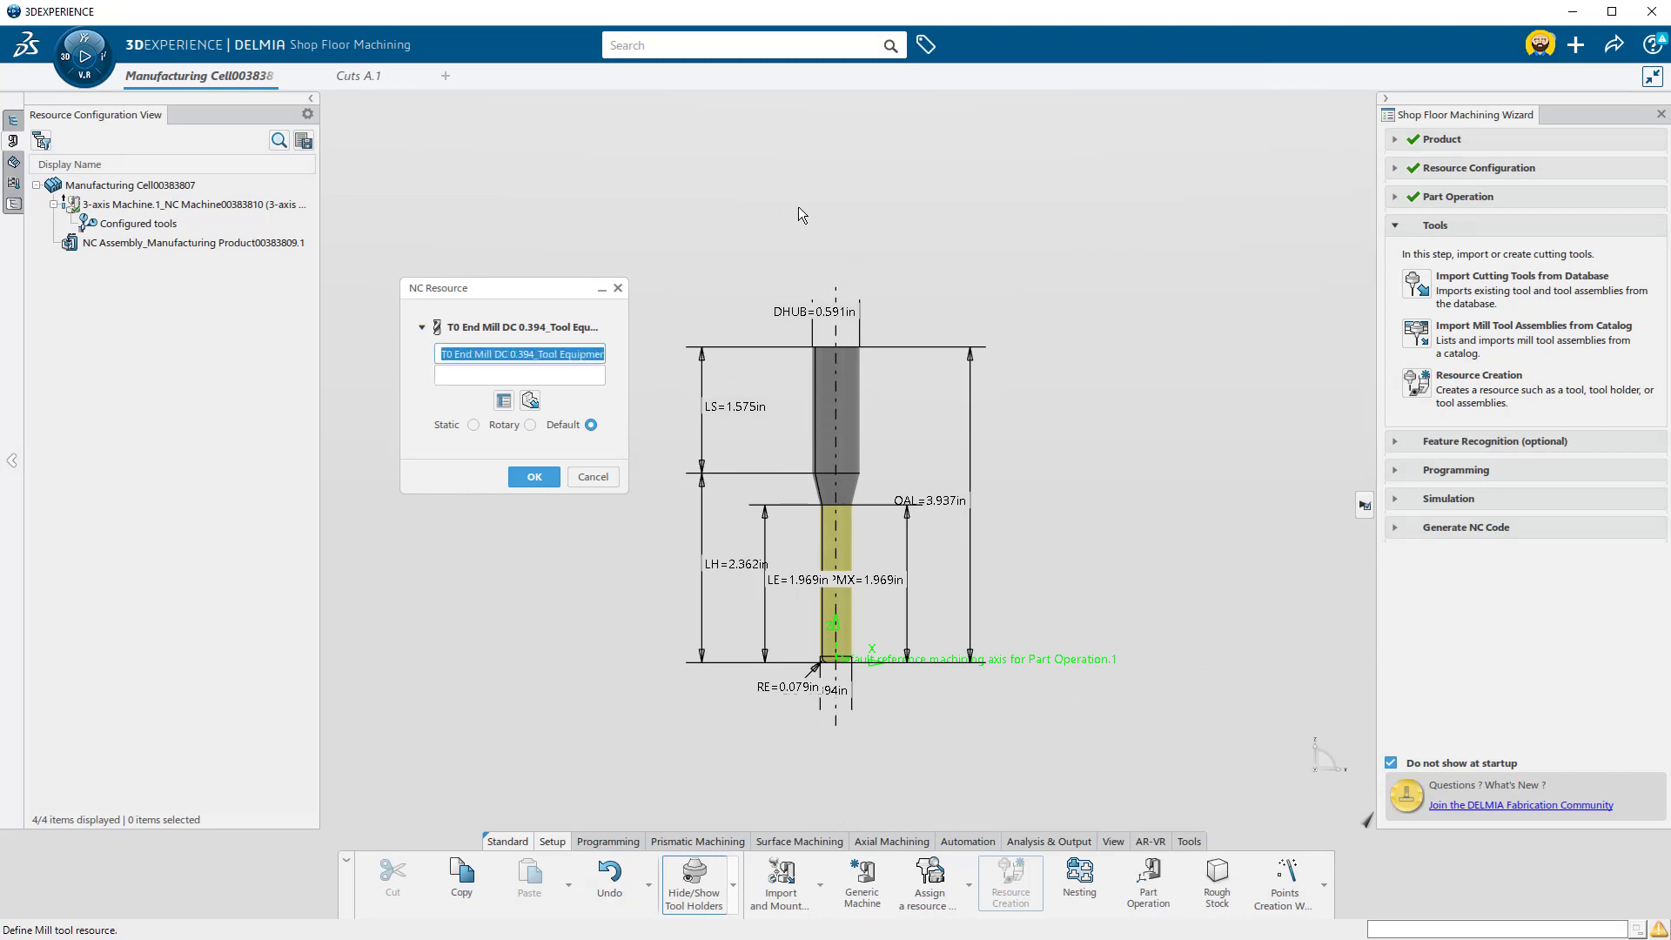
type("Lesson")
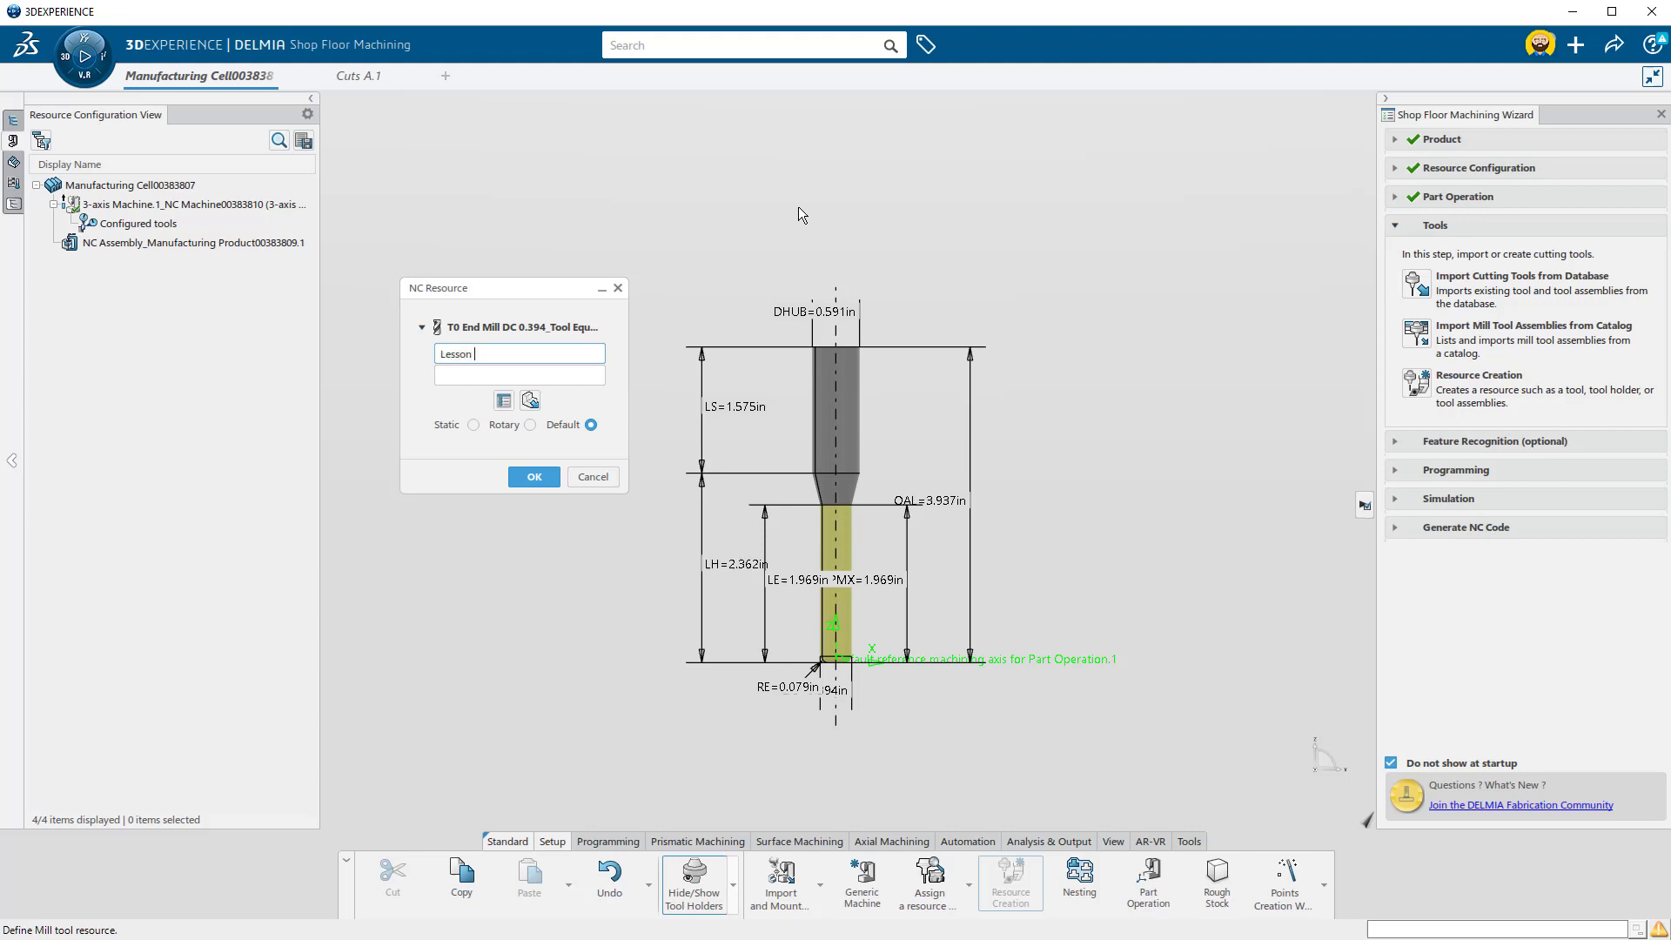
type(" 1 .250")
key("Return")
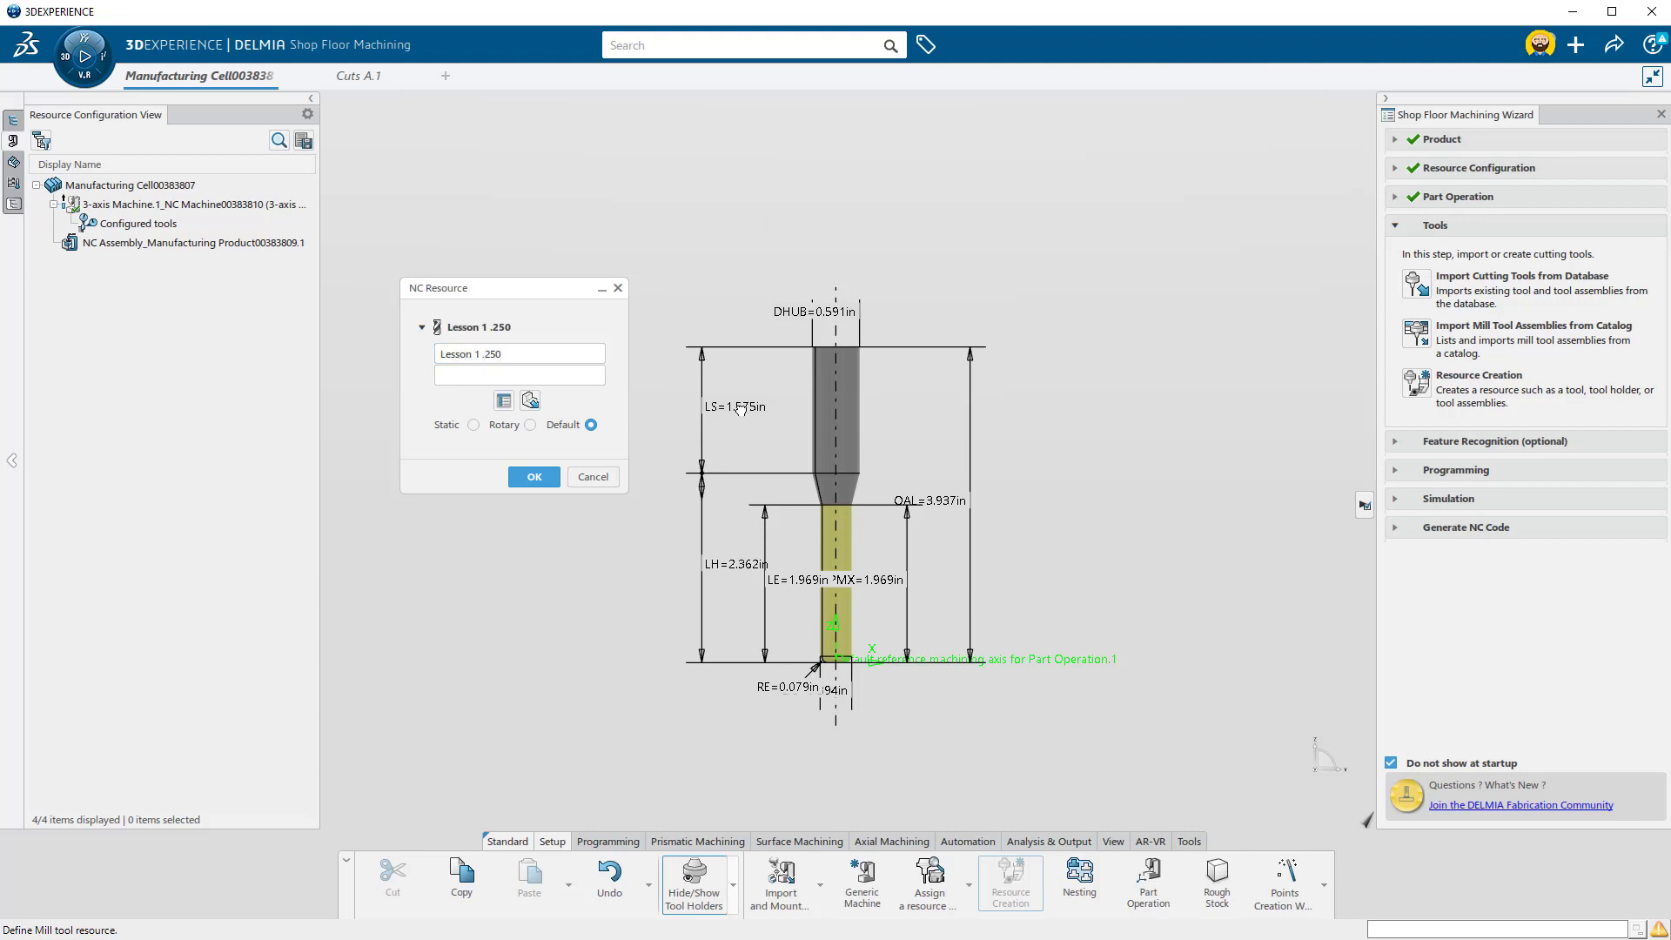
double_click(739, 408)
type("1.5")
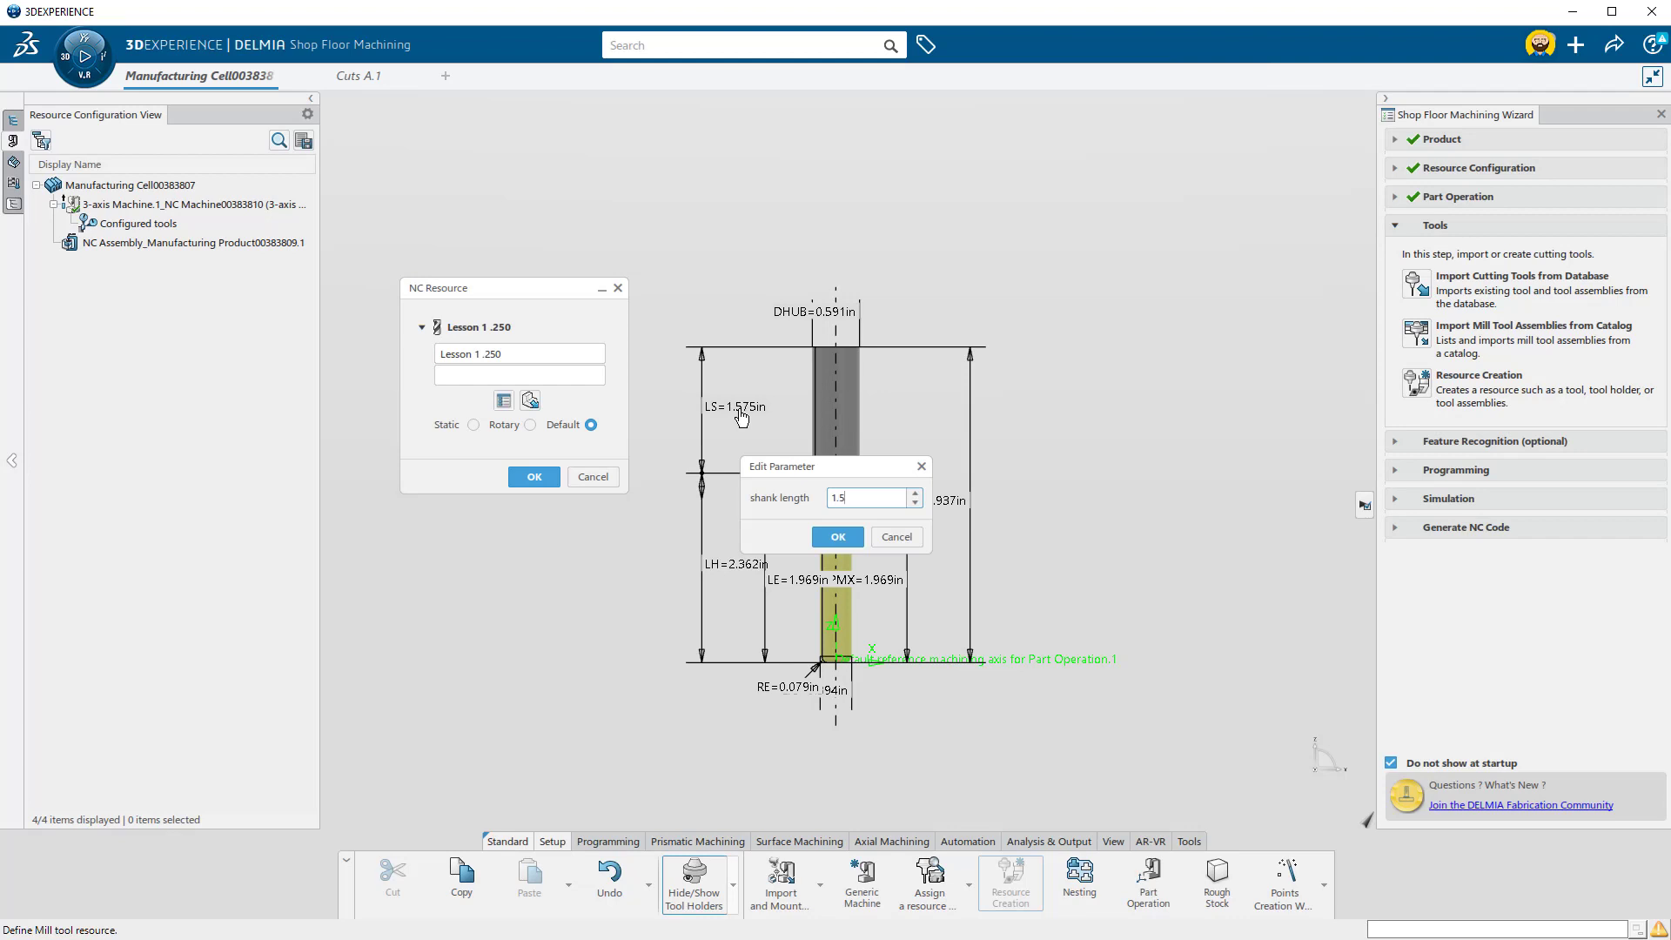
key("Return")
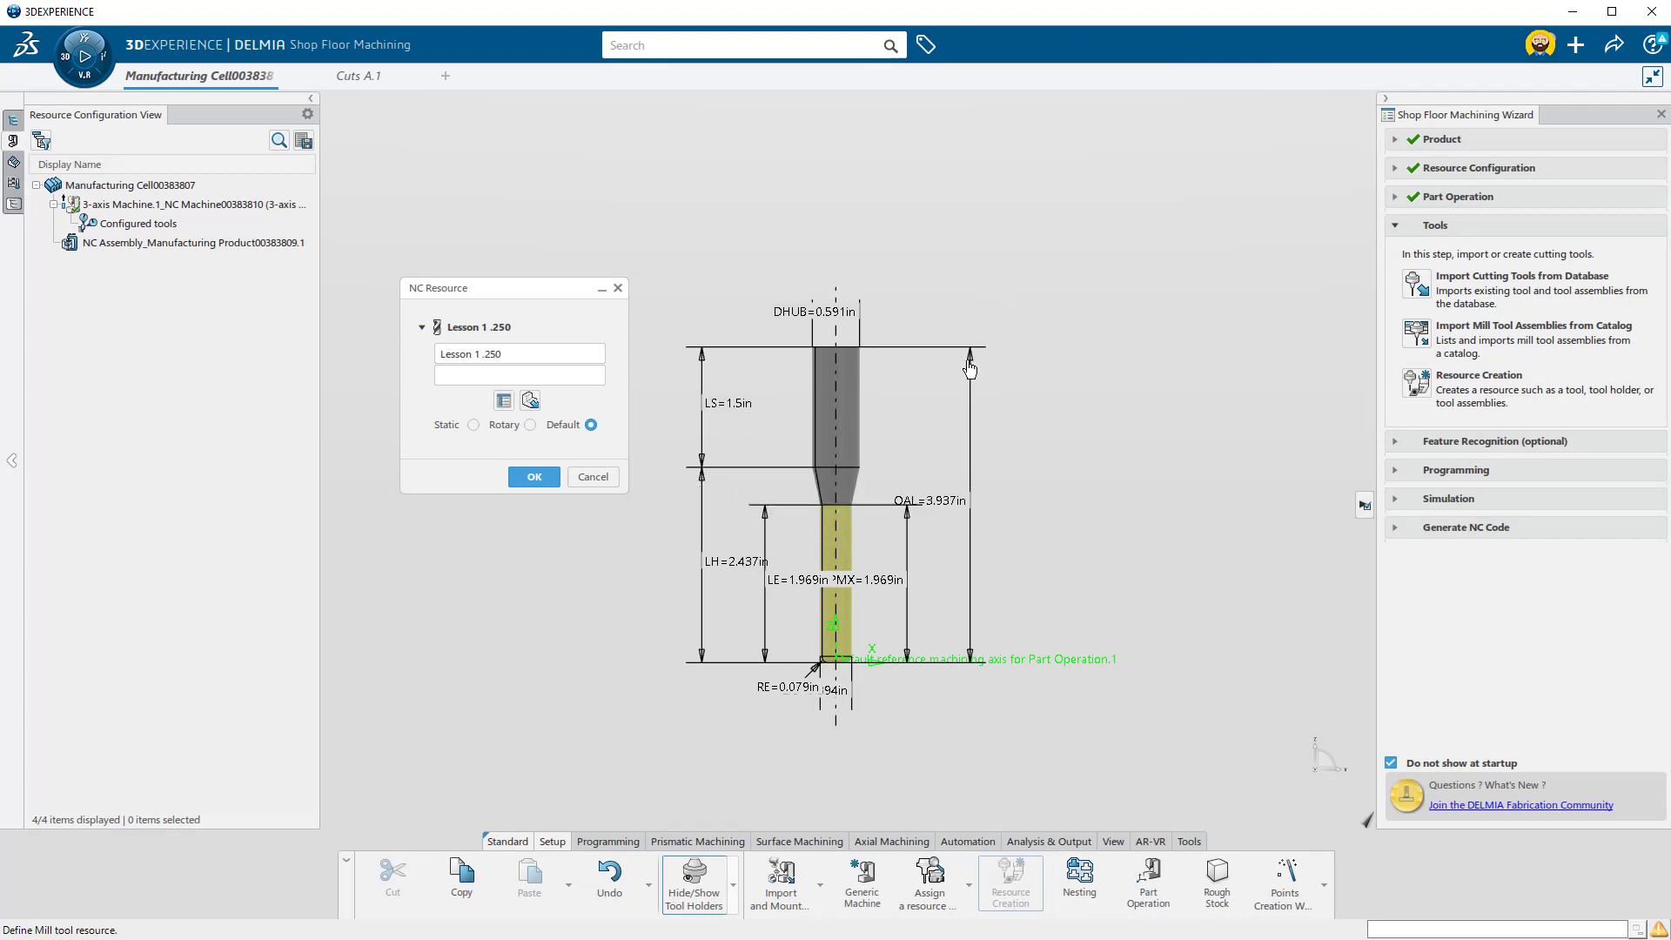
left_click_drag(970, 346, 967, 273)
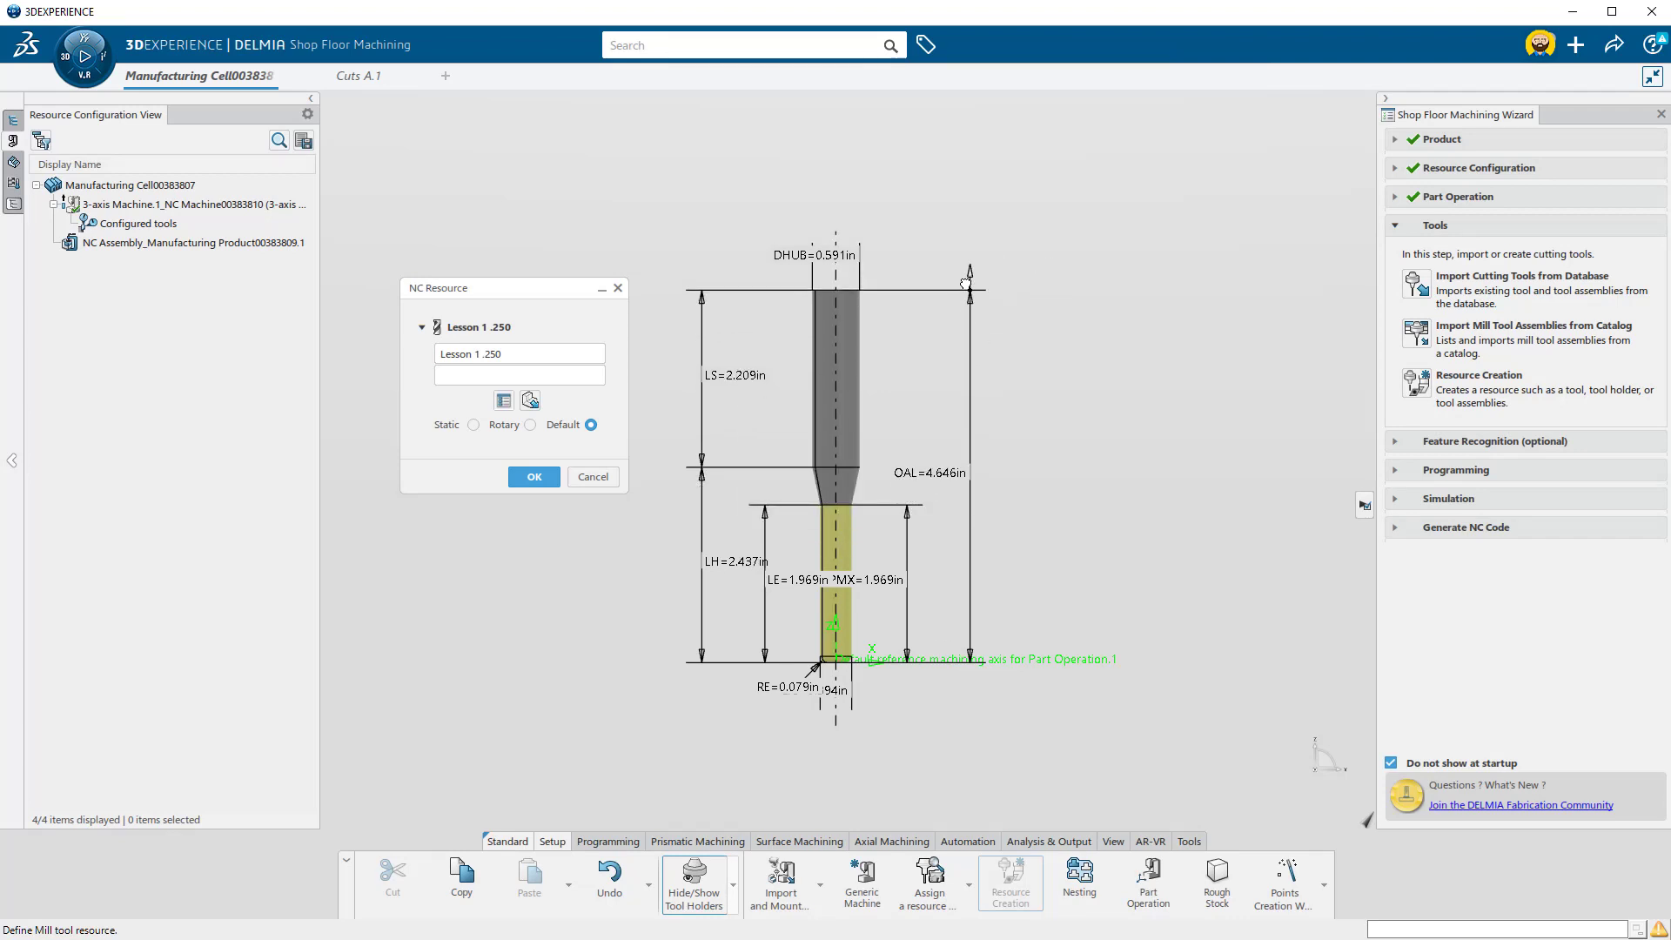
Give the end mill a 0.25 in cutting diameter and 0 corner radius, and confirm the tool
left_click(504, 400)
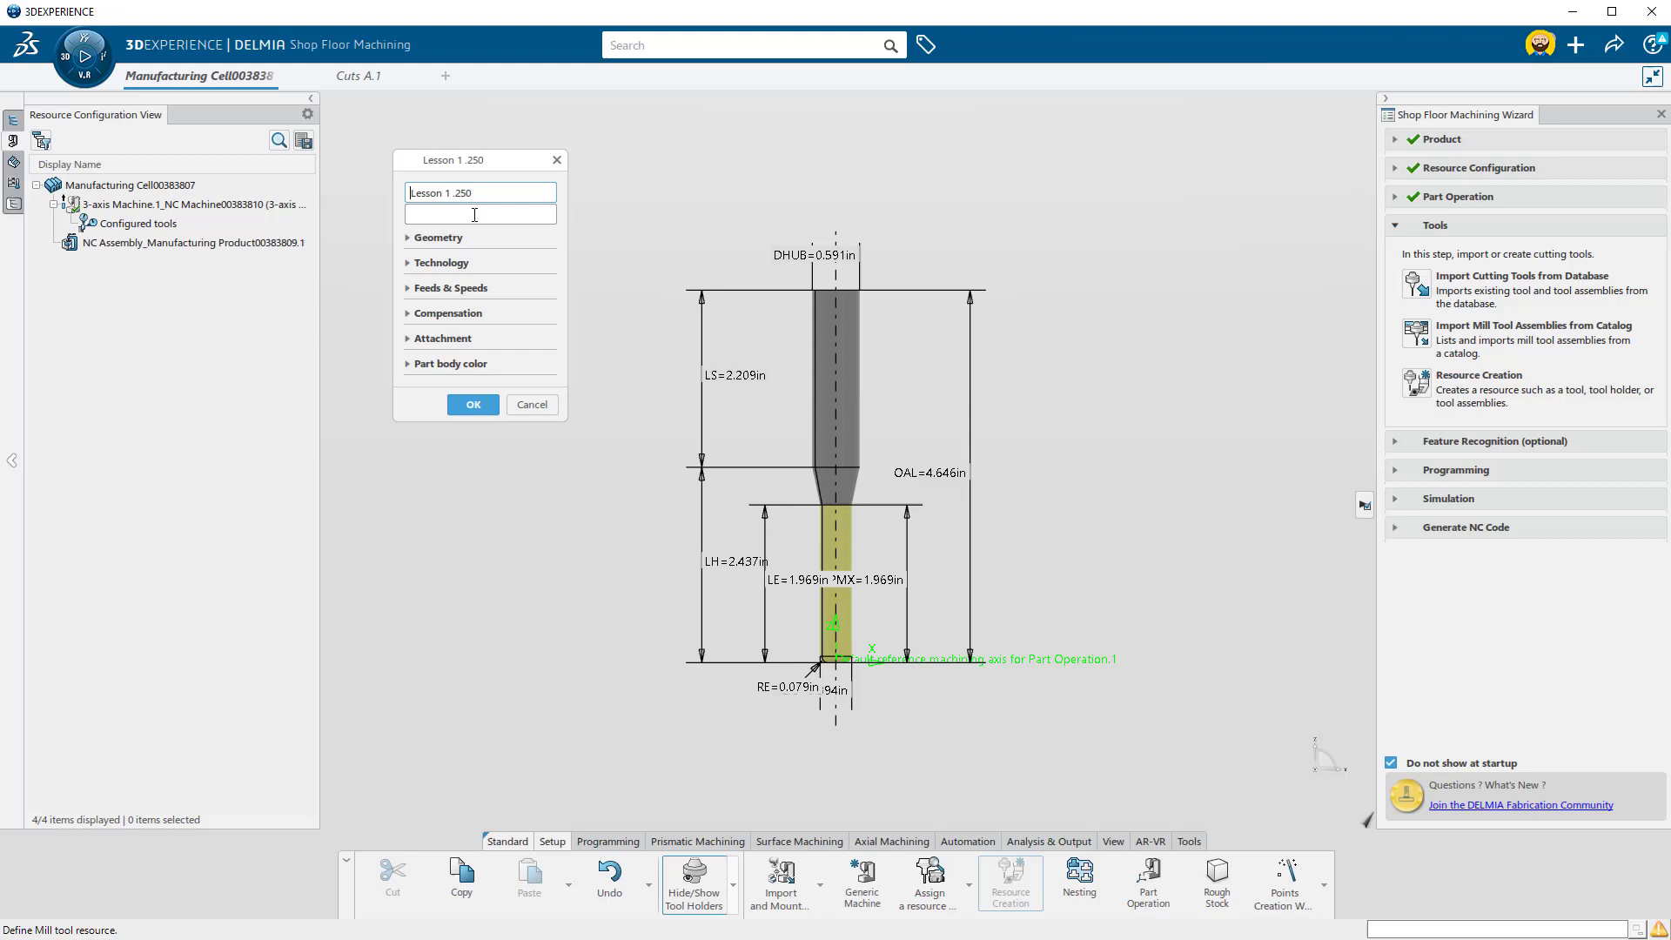
left_click(423, 239)
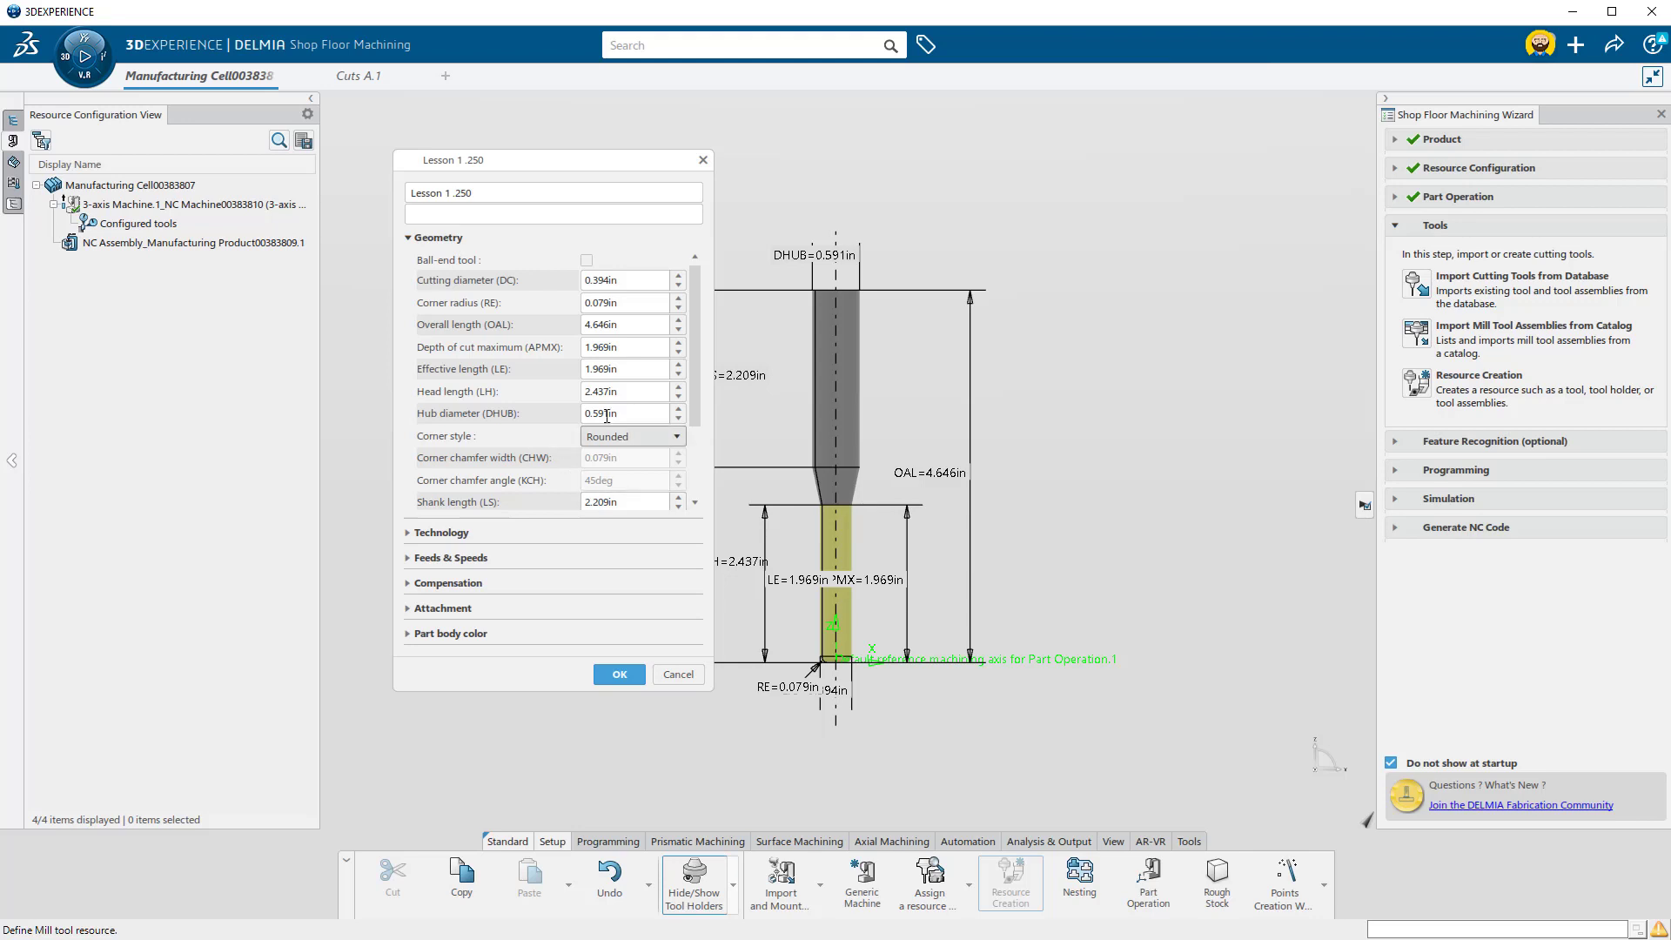
double_click(608, 281)
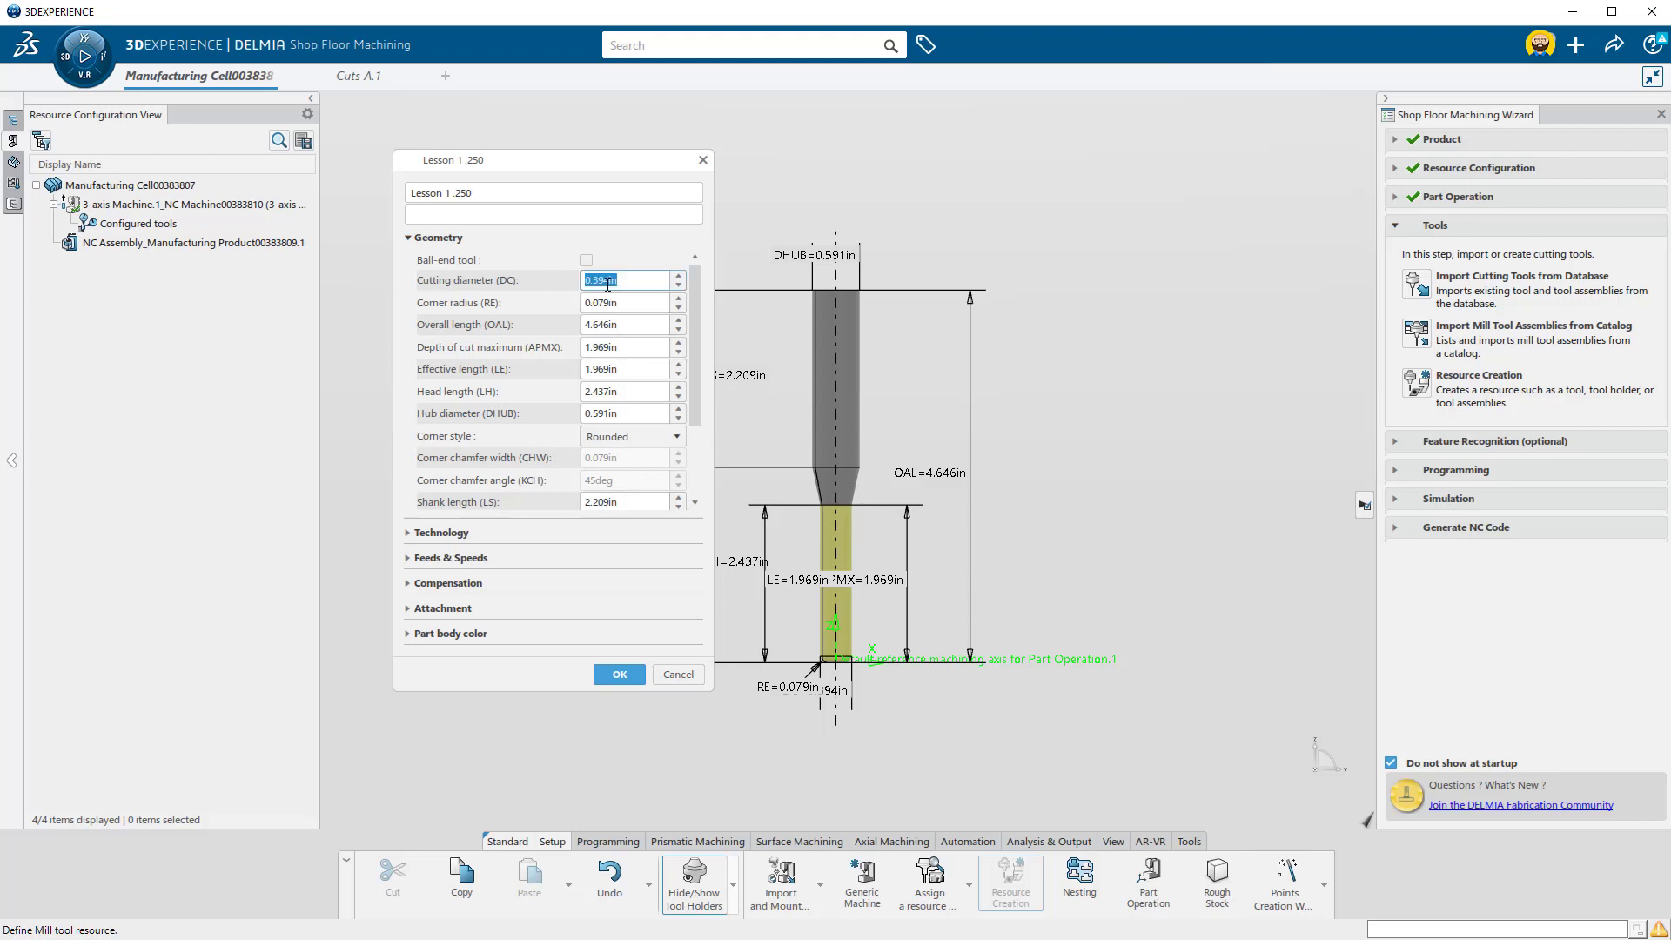
type(".25")
double_click(606, 302)
type("0")
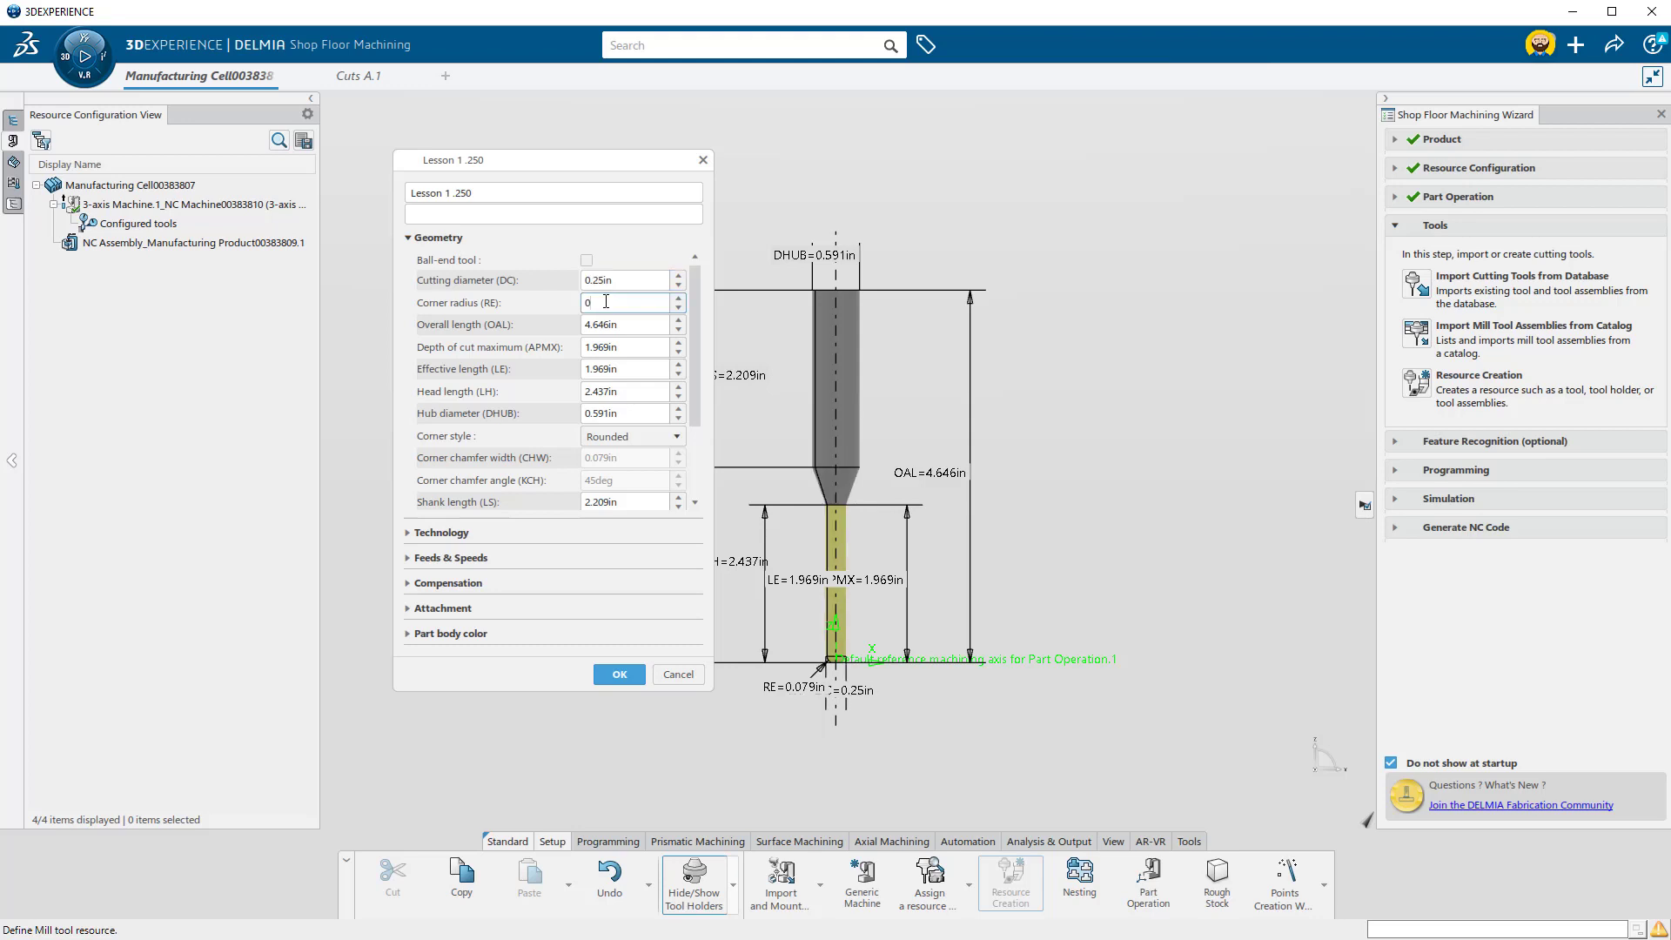
left_click(620, 675)
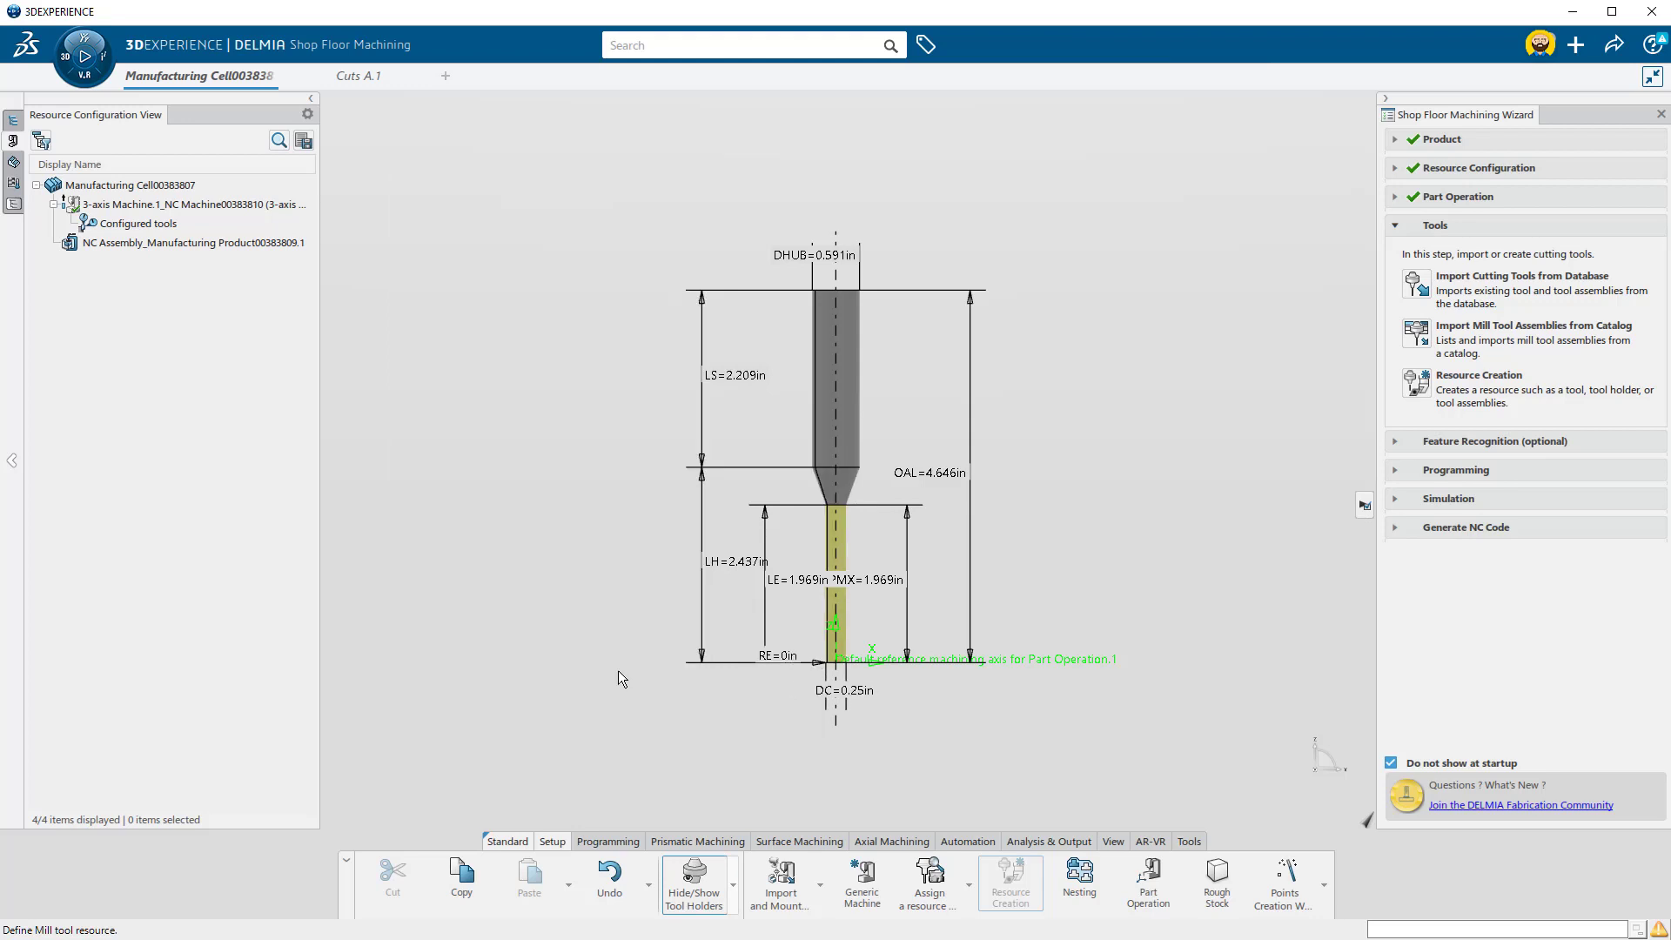
left_click(536, 476)
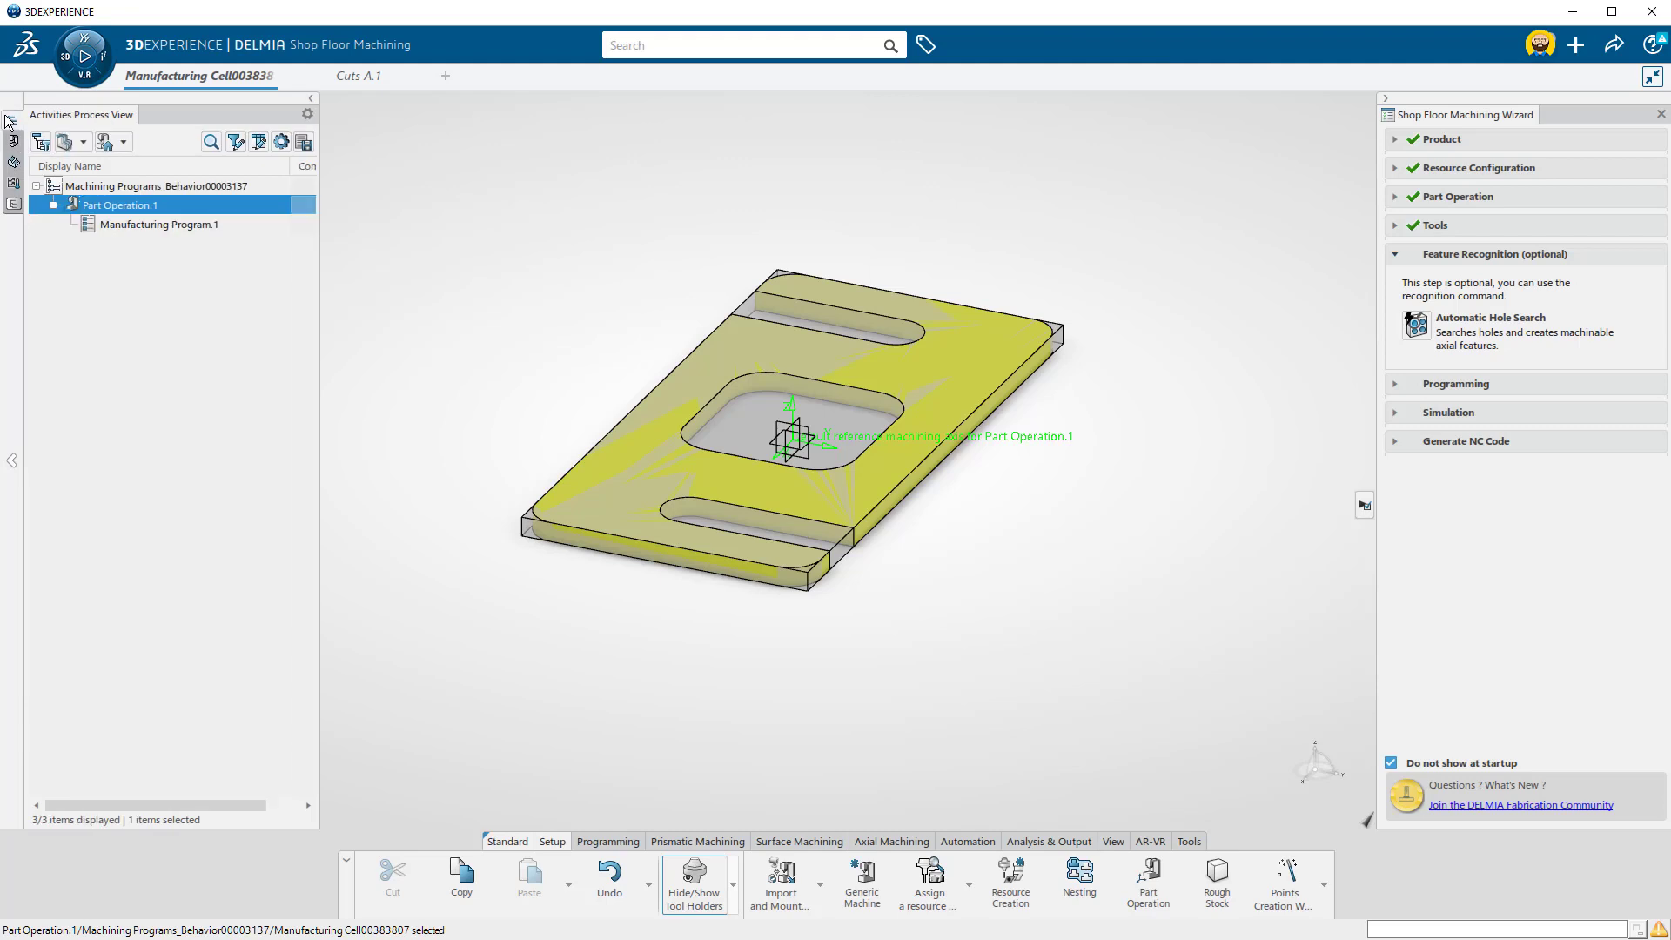
Display the Manufacturing Cell tree listing Lesson 1 .250 and bring up the Prismatic Machining commands
left_click(15, 184)
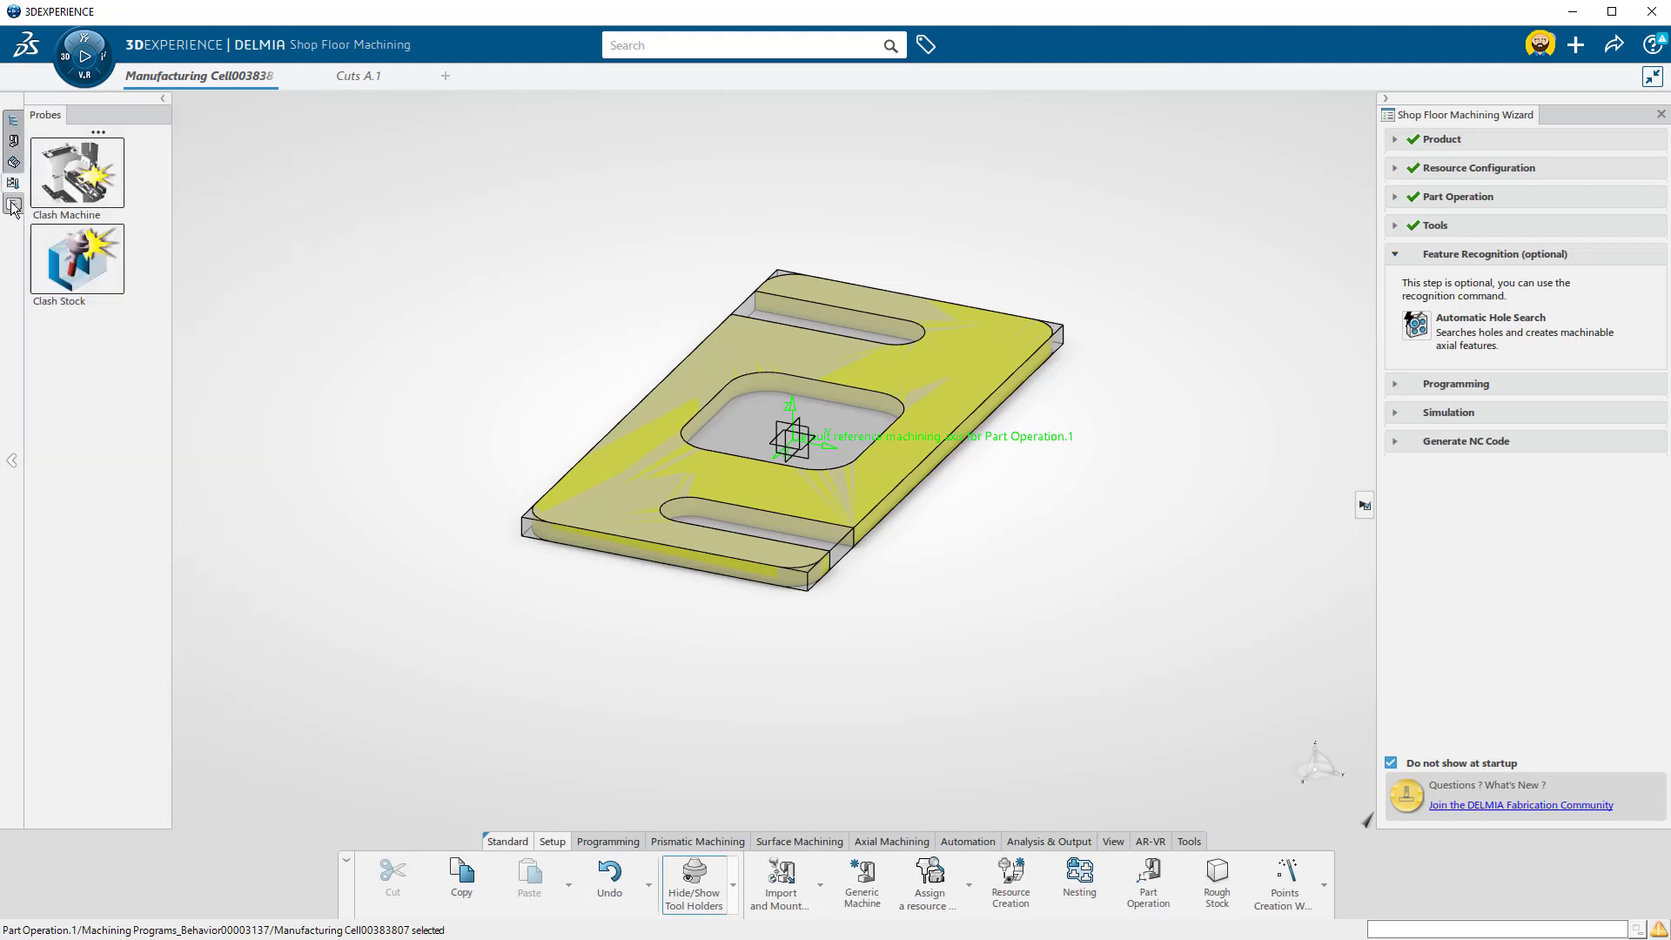
left_click(14, 204)
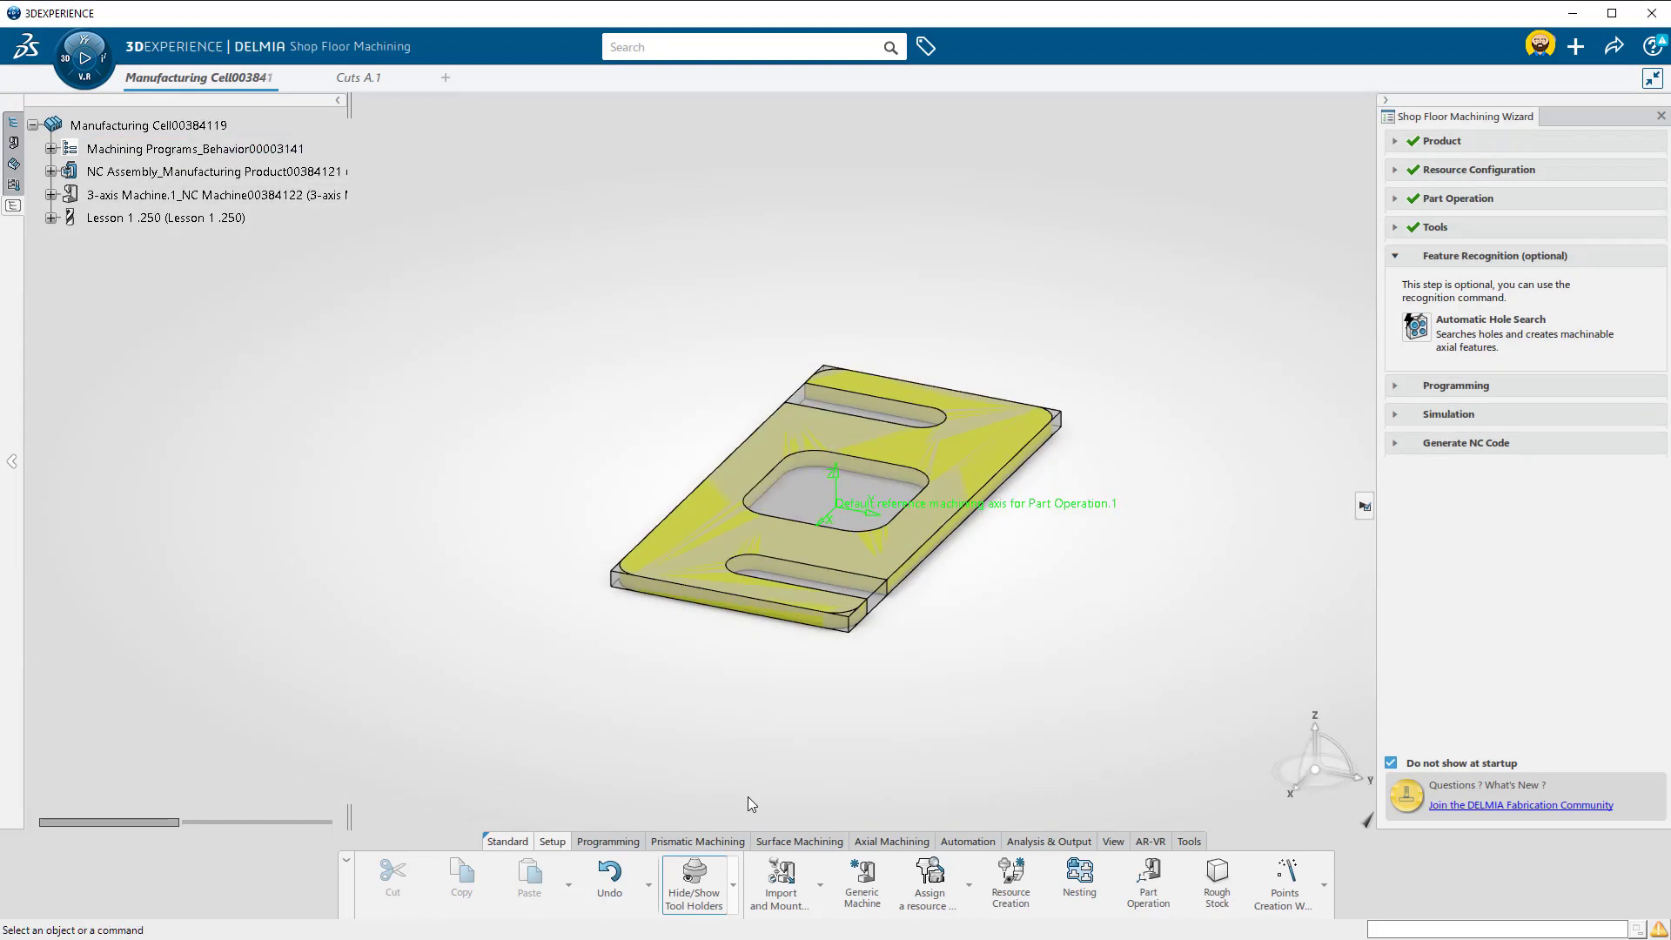
left_click(704, 839)
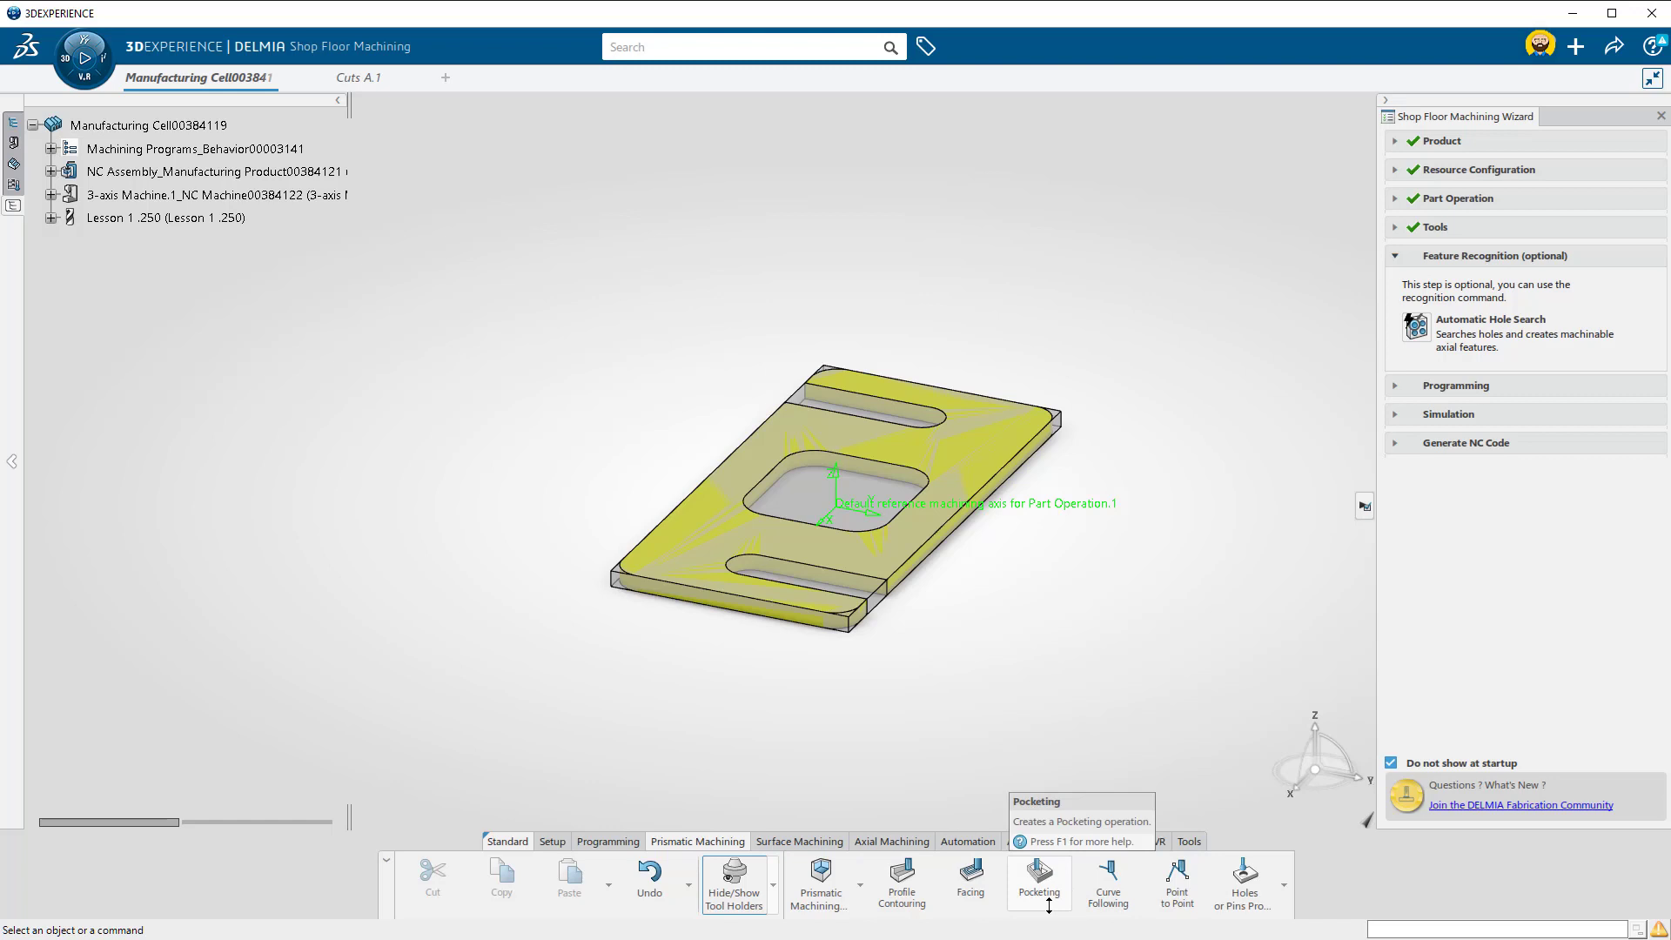
Start a Pocketing operation inserted after Manufacturing Program.1
left_click(1040, 879)
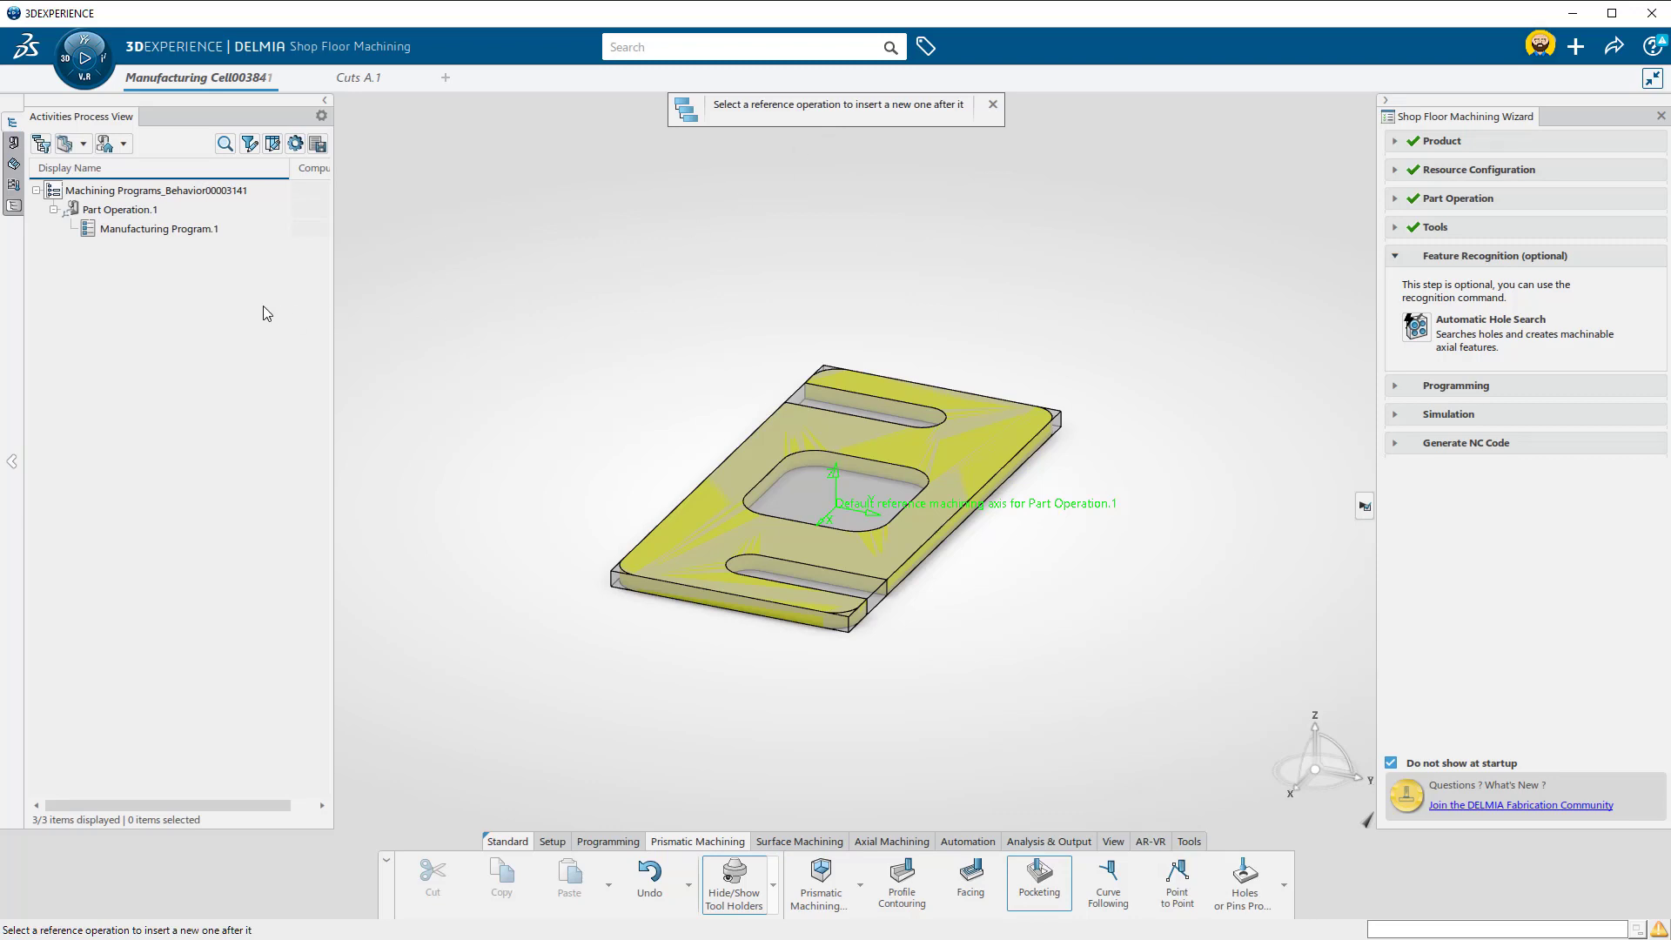
left_click(158, 229)
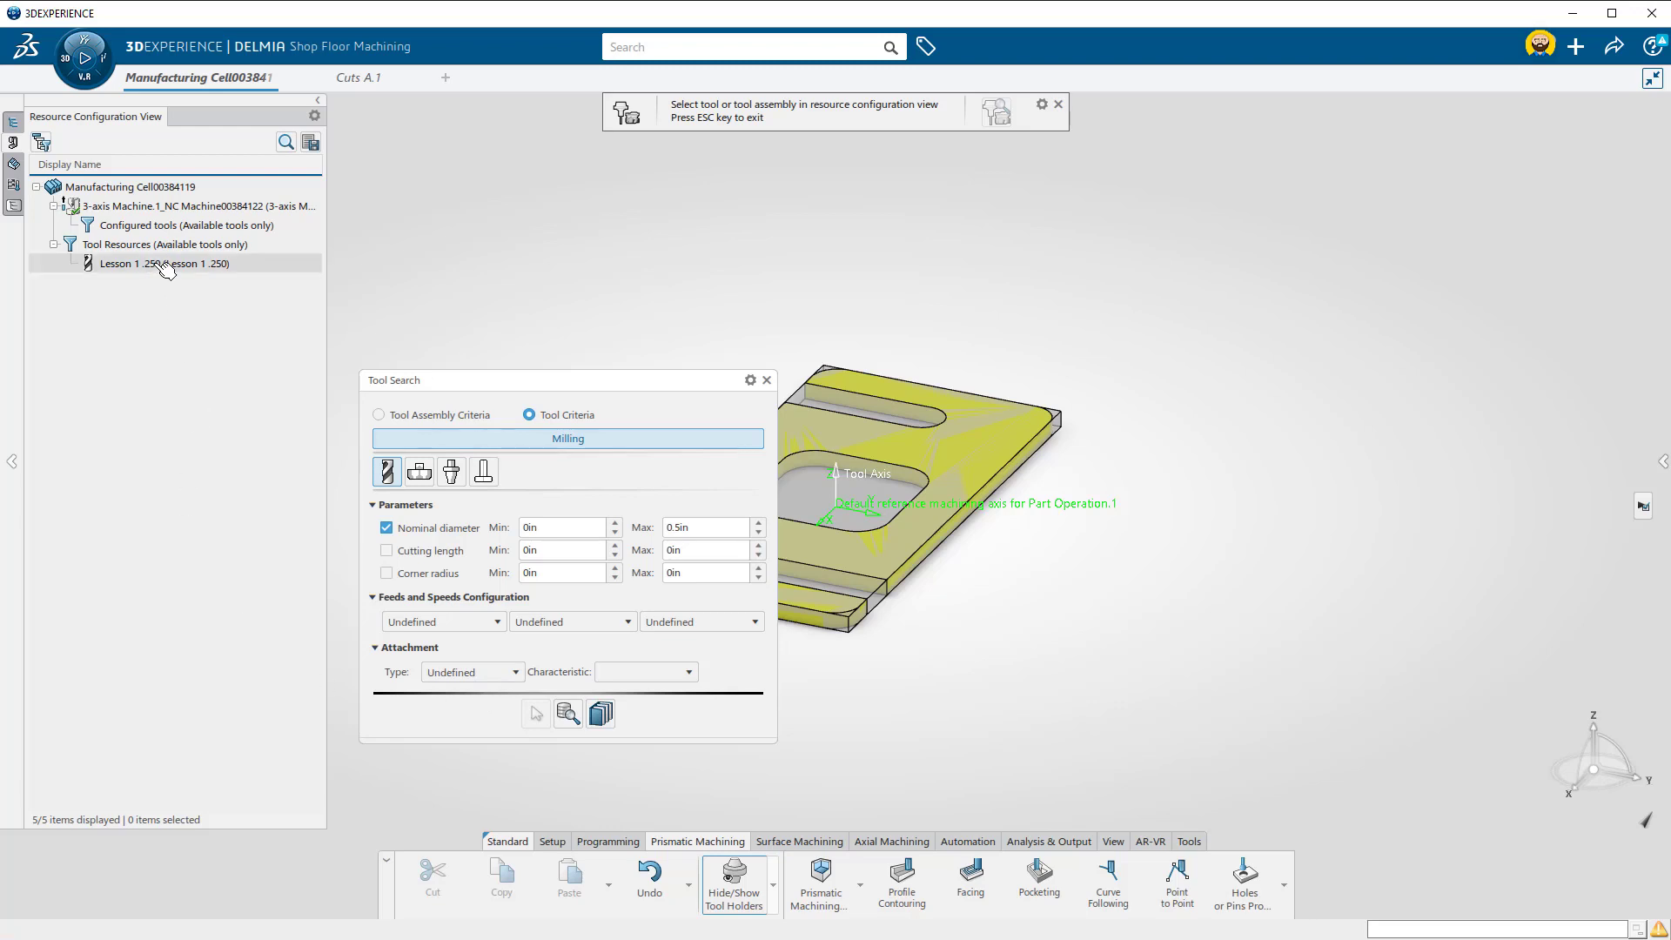
Pick the Lesson 1 .250 tool, dismiss the no-tool-assembly notice, and open Preferences
left_click(166, 263)
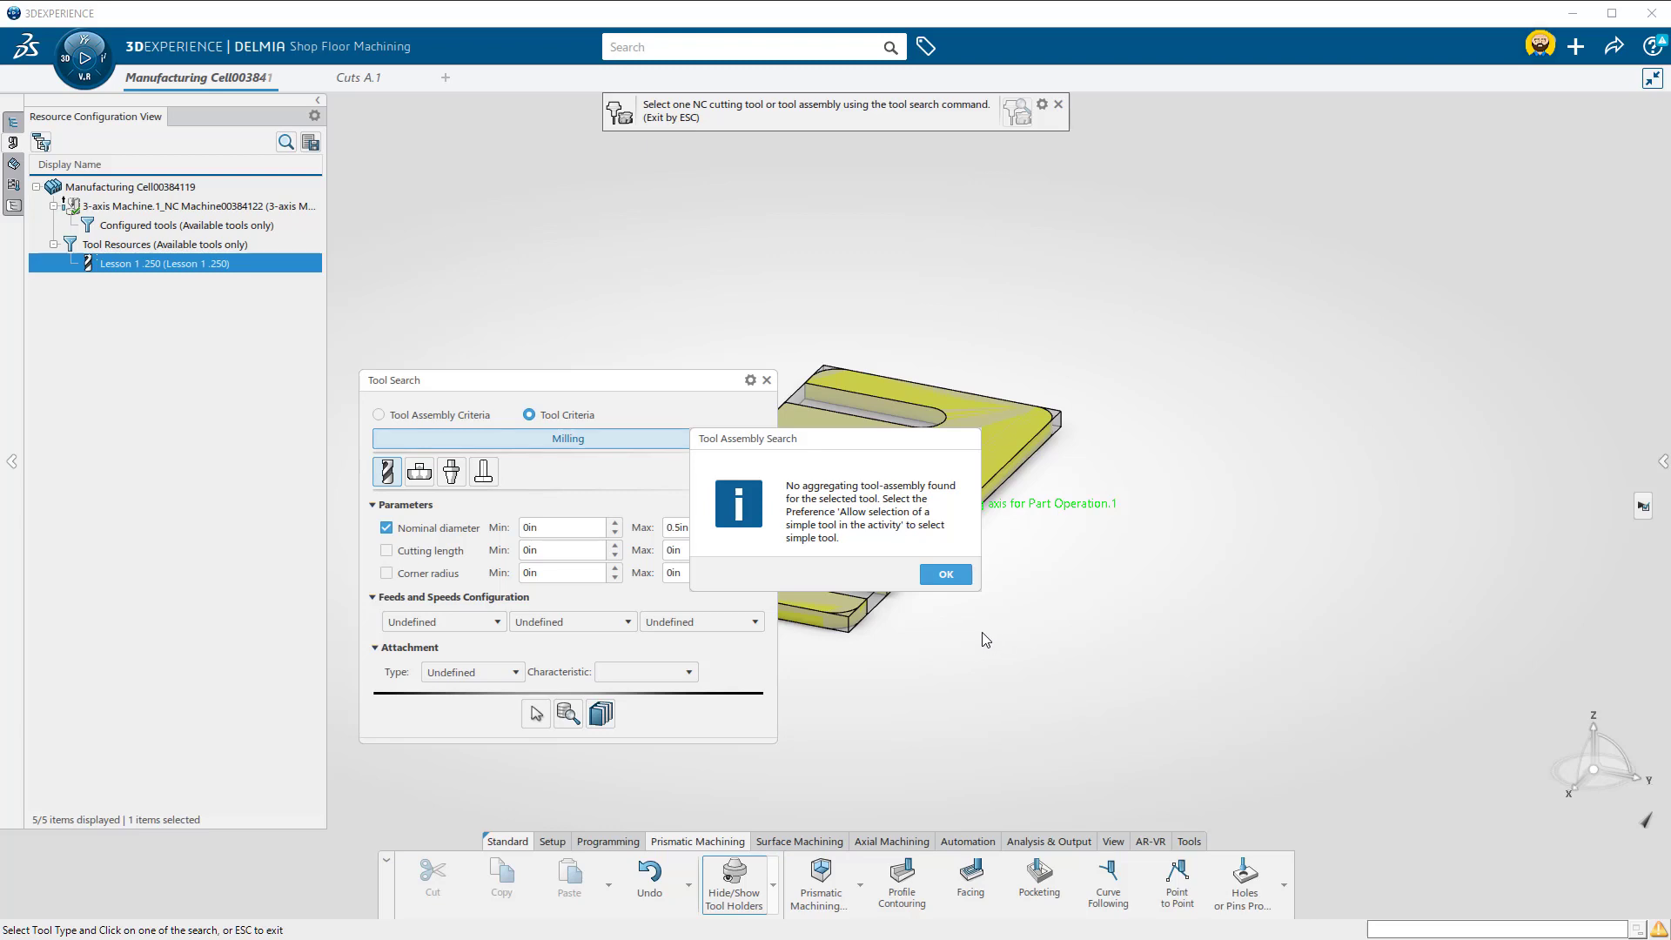
left_click(945, 576)
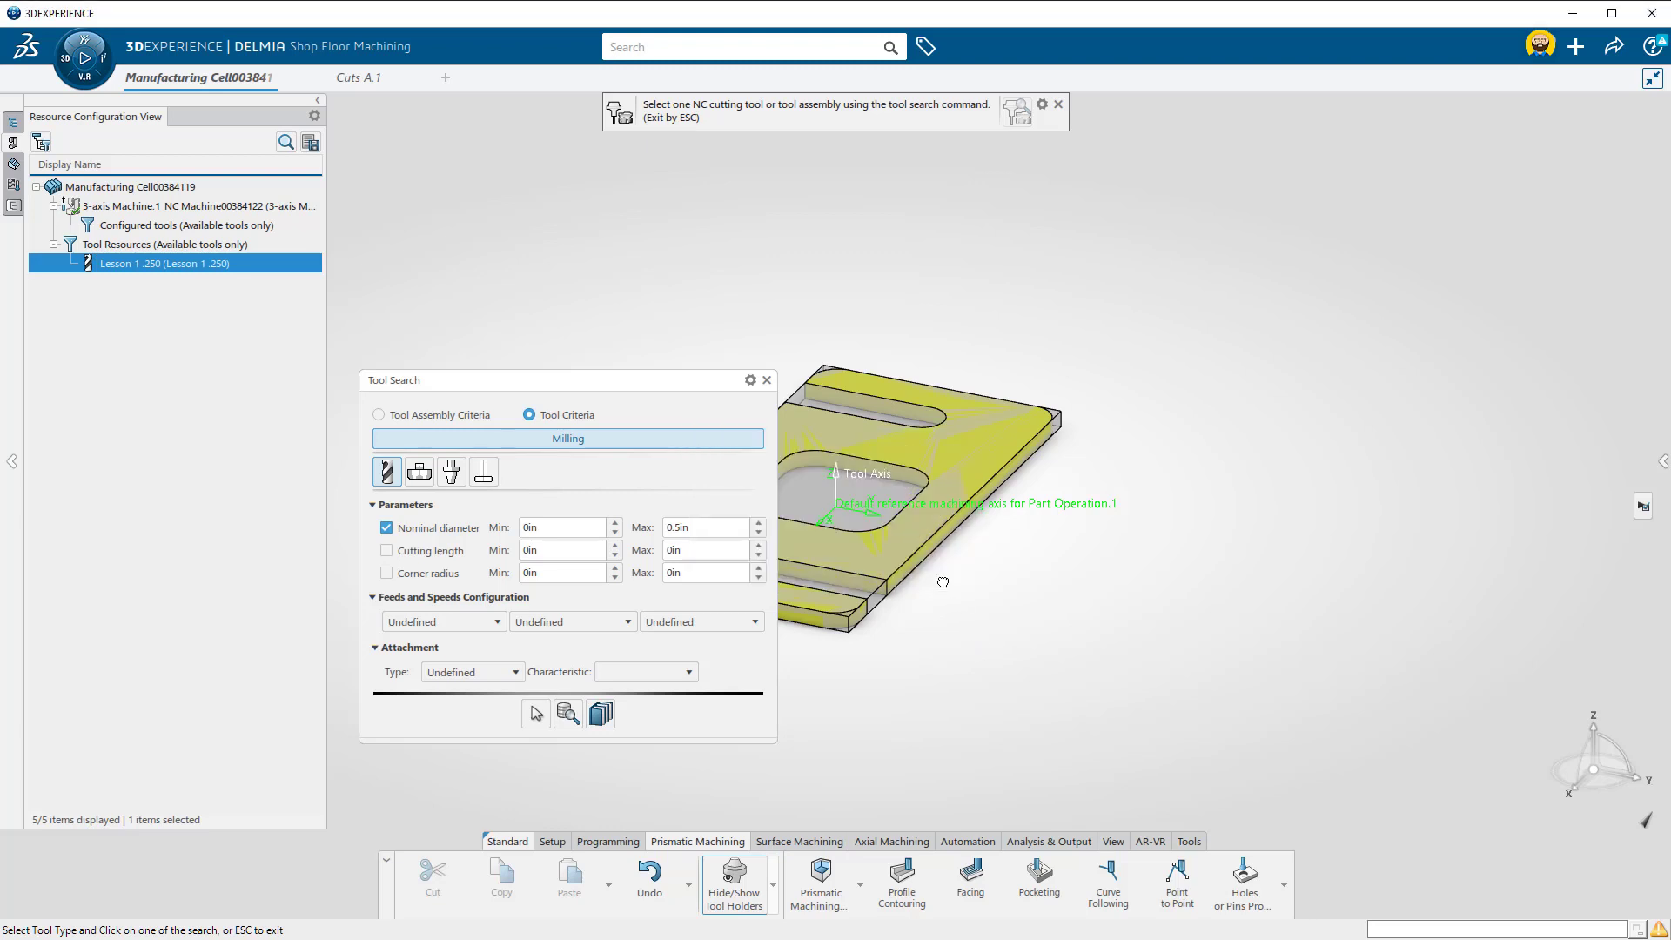
left_click(1544, 58)
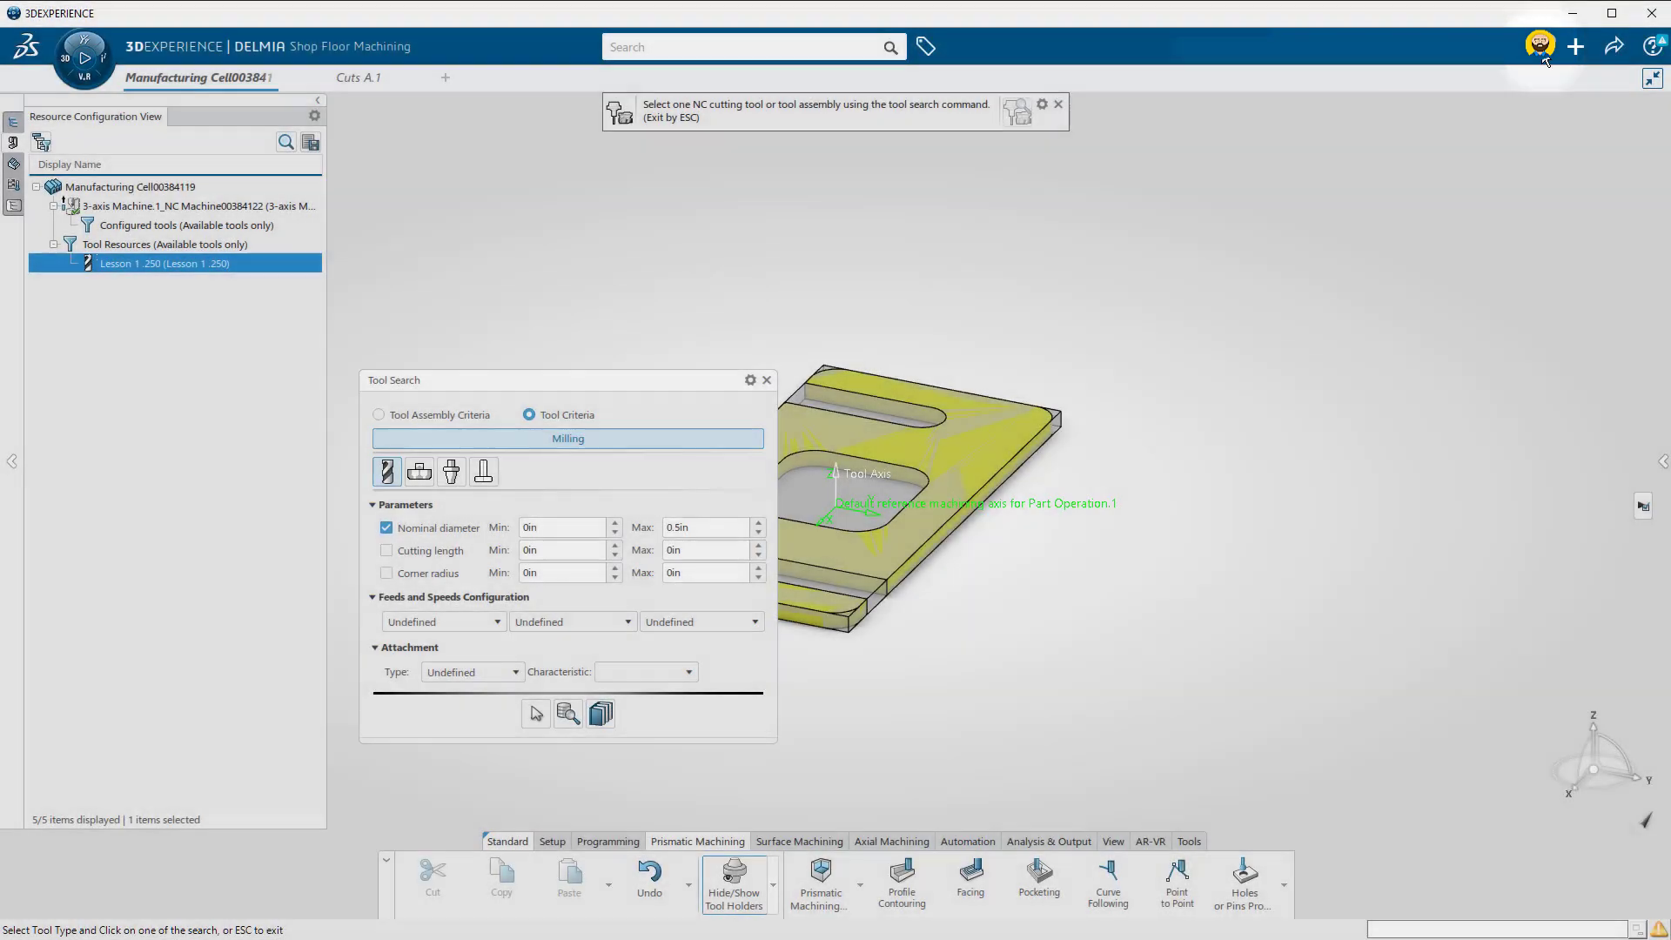
left_click(1542, 54)
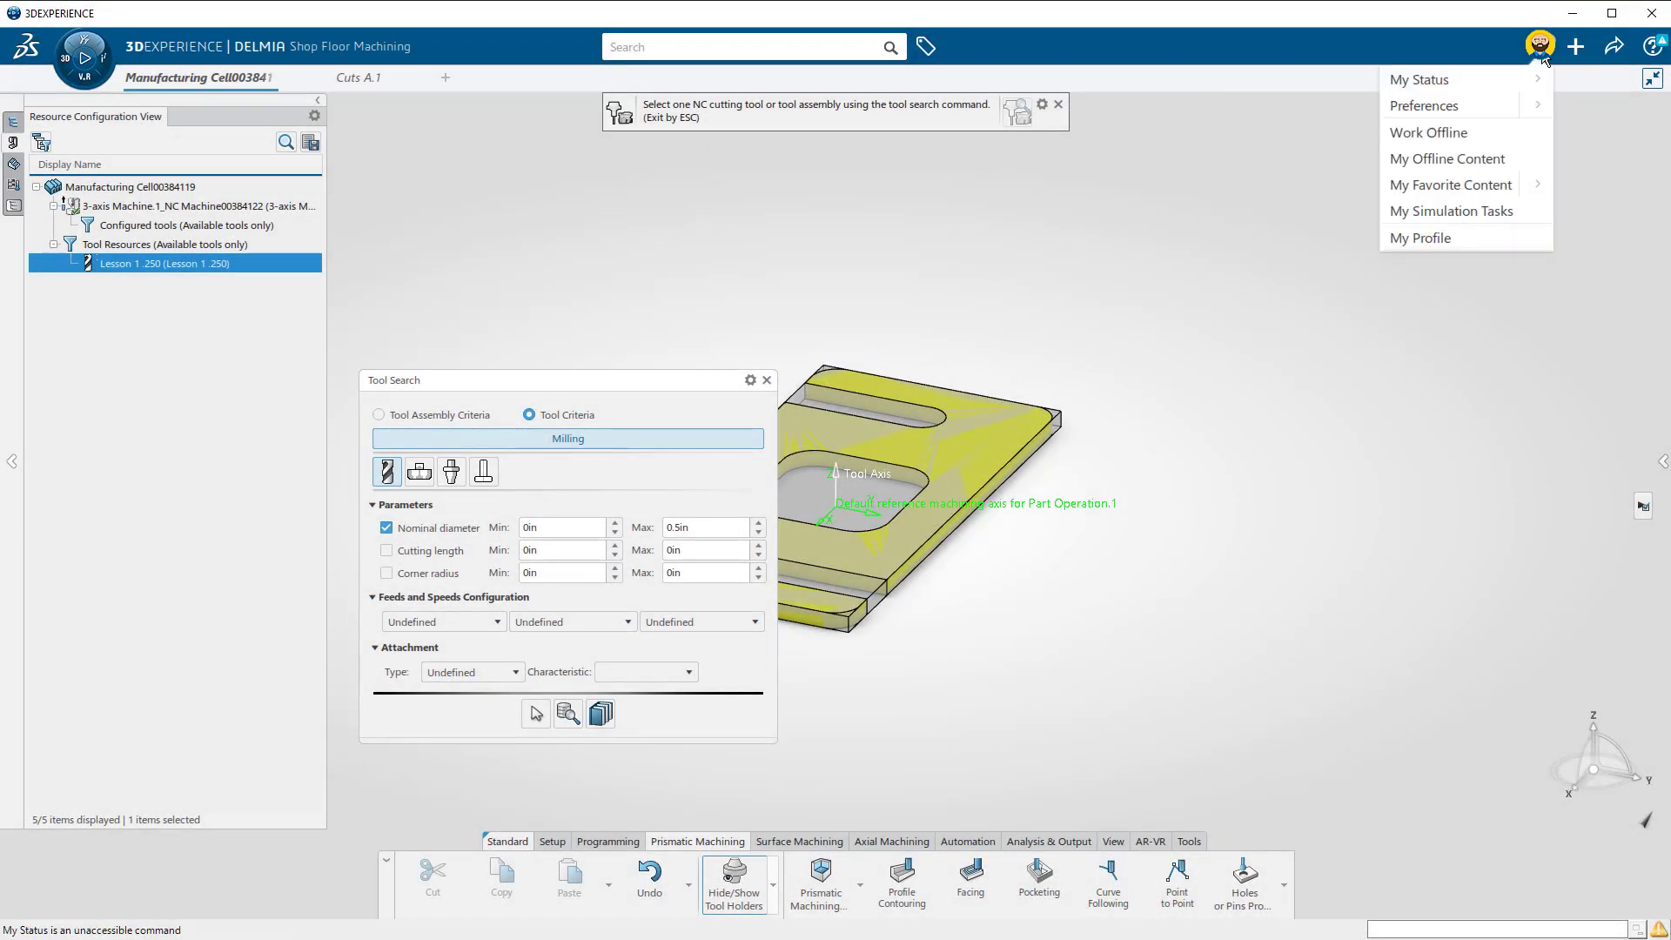
left_click(1470, 111)
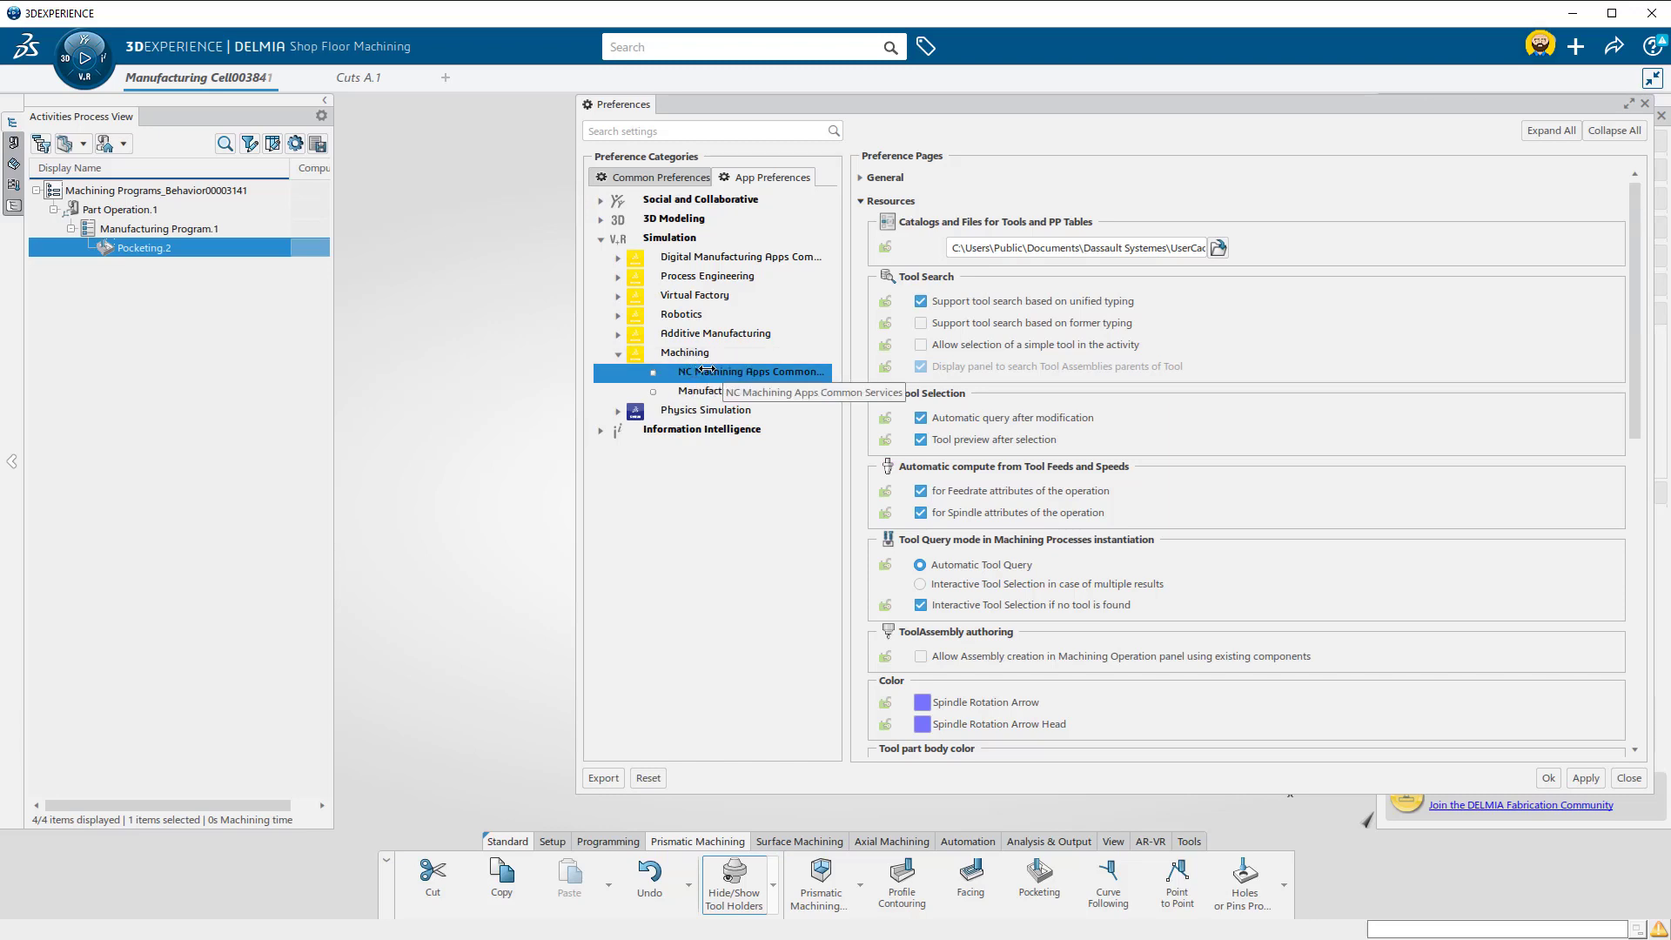
Under Resources > Tool Search, enable 'Allow selection of a simple tool in the activity'
left_click(885, 201)
left_click(884, 200)
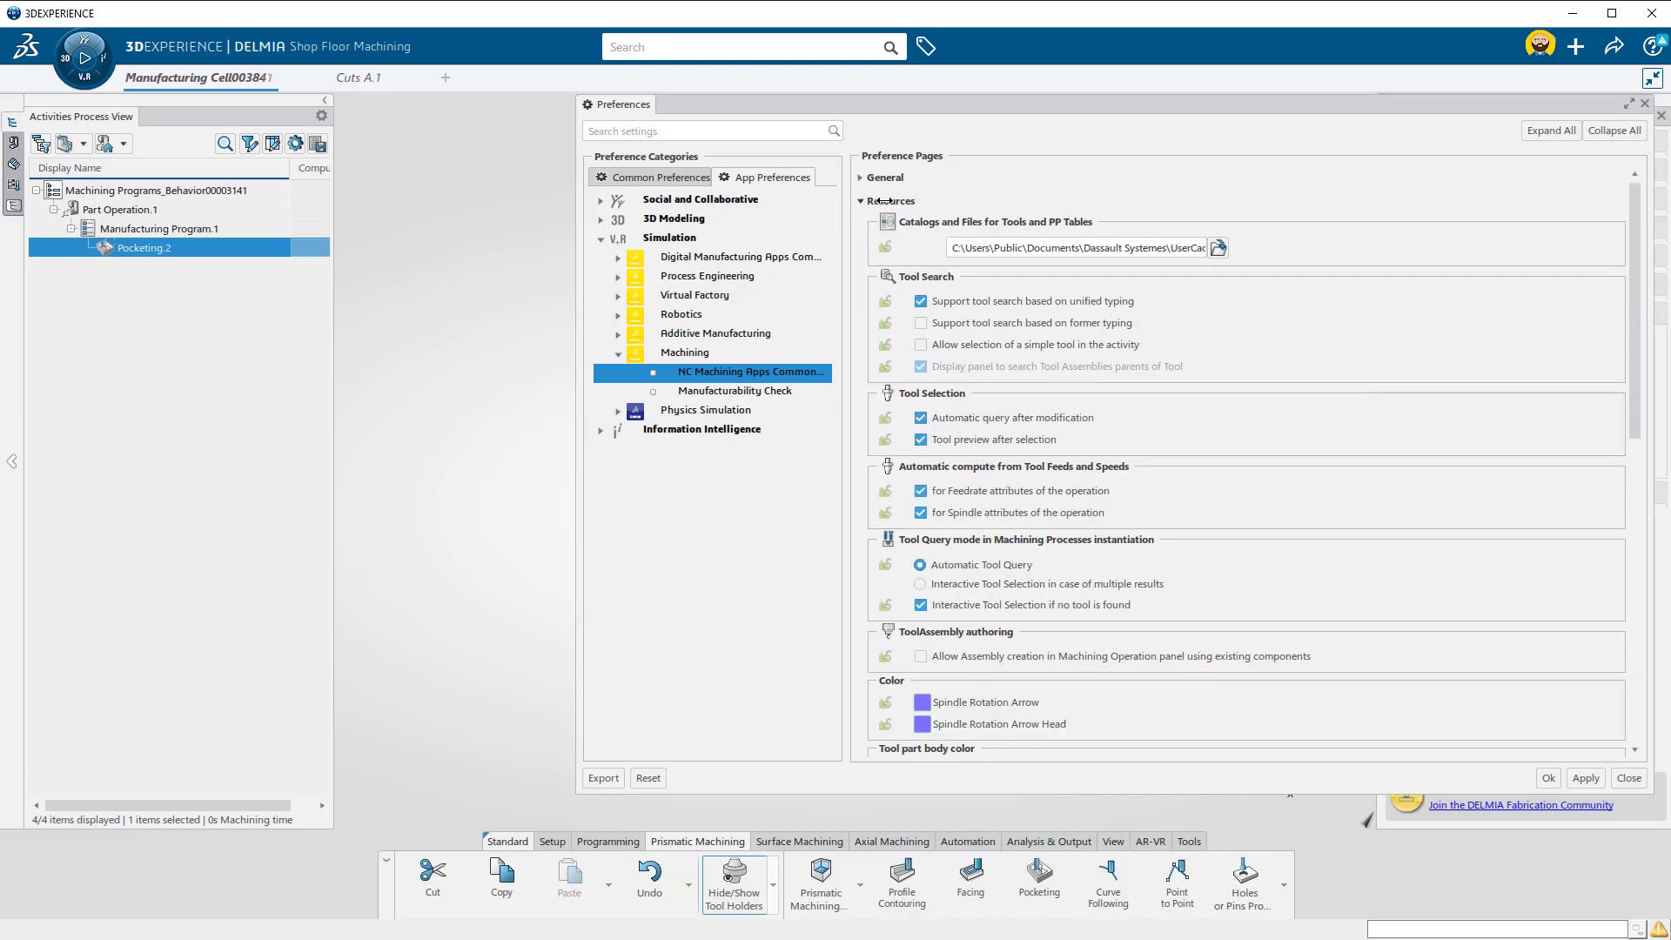
left_click(922, 346)
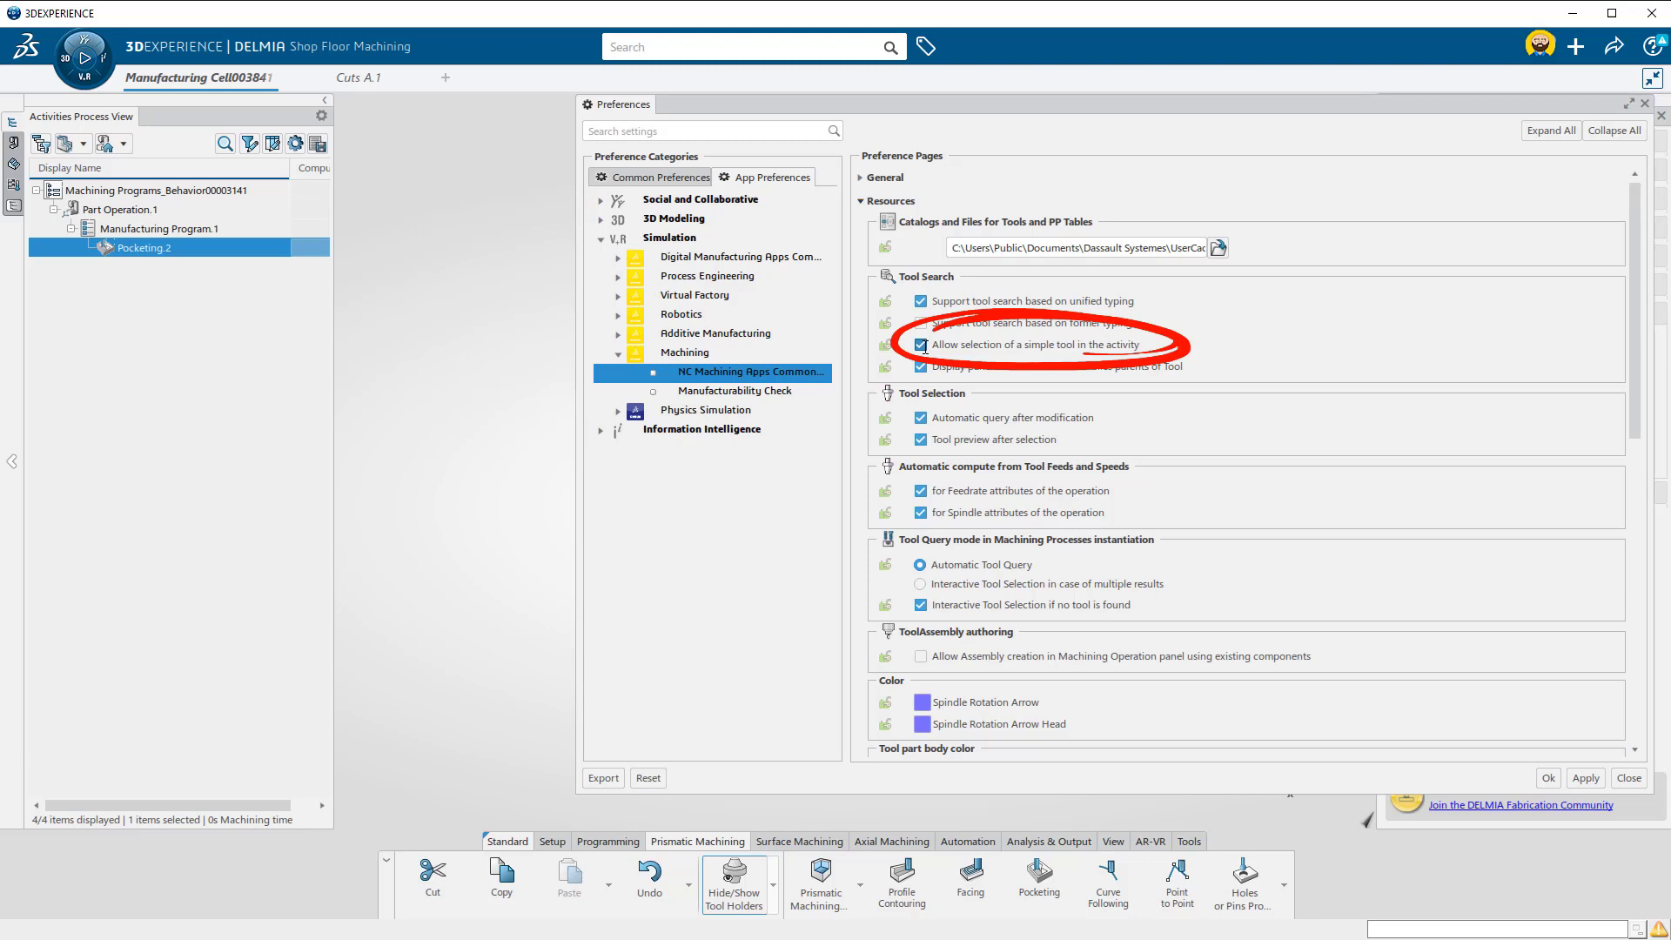
Close Preferences and assign Lesson 1 .250 to Pocketing.2 as a simple tool without an assembly
left_click(1547, 780)
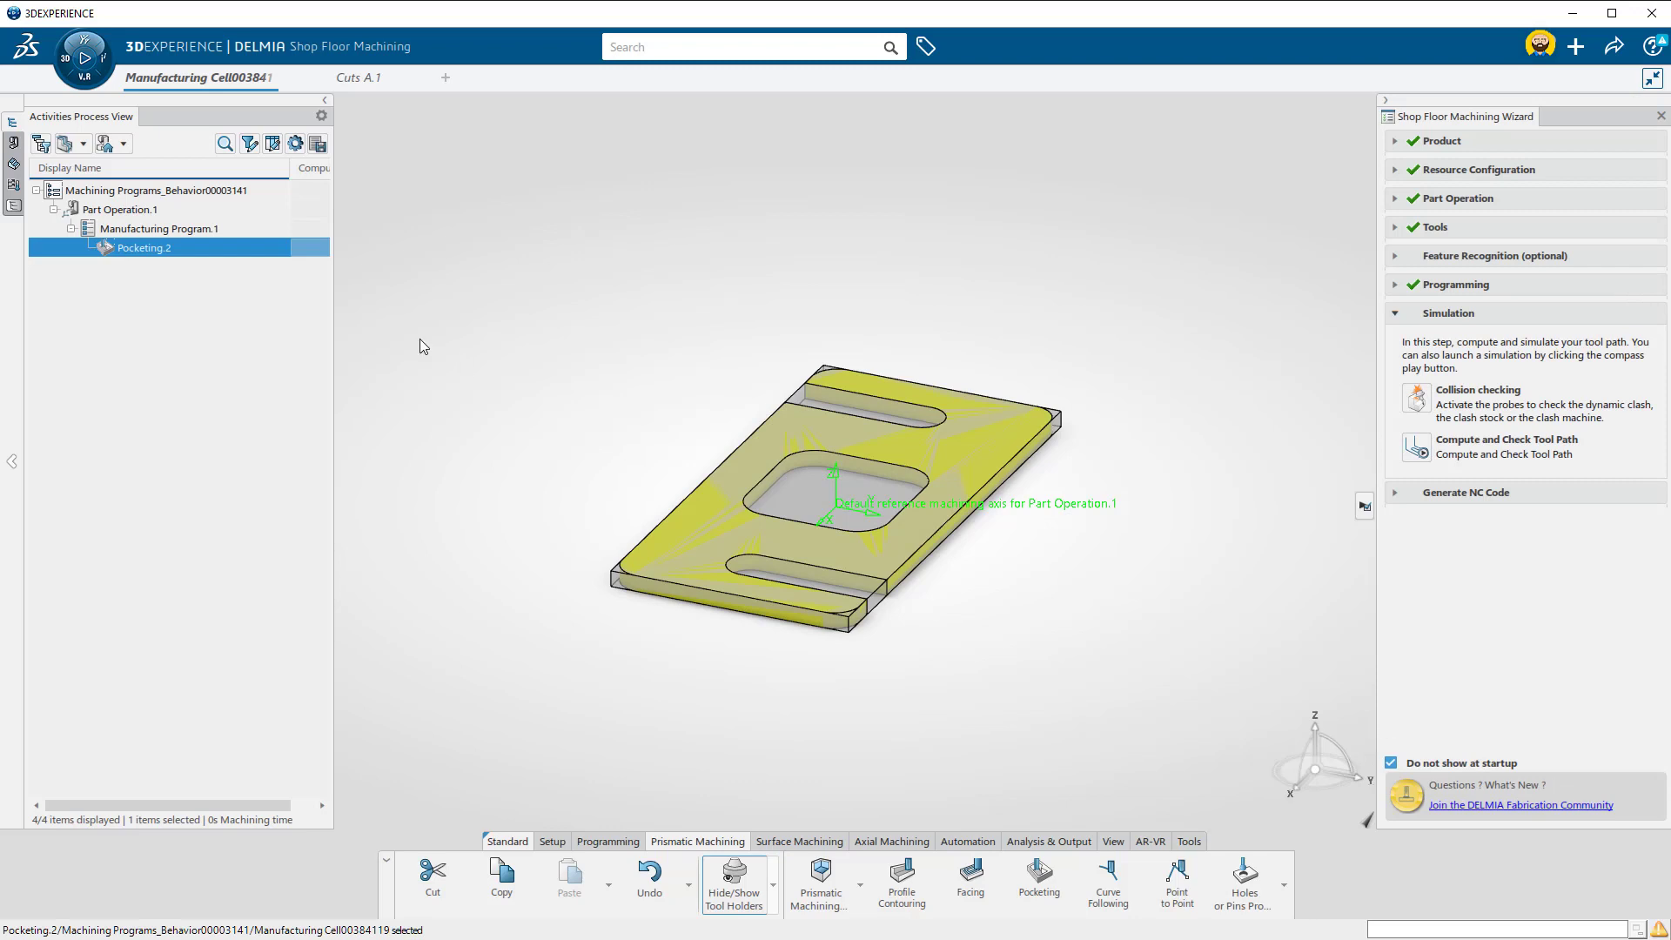
left_click(170, 254)
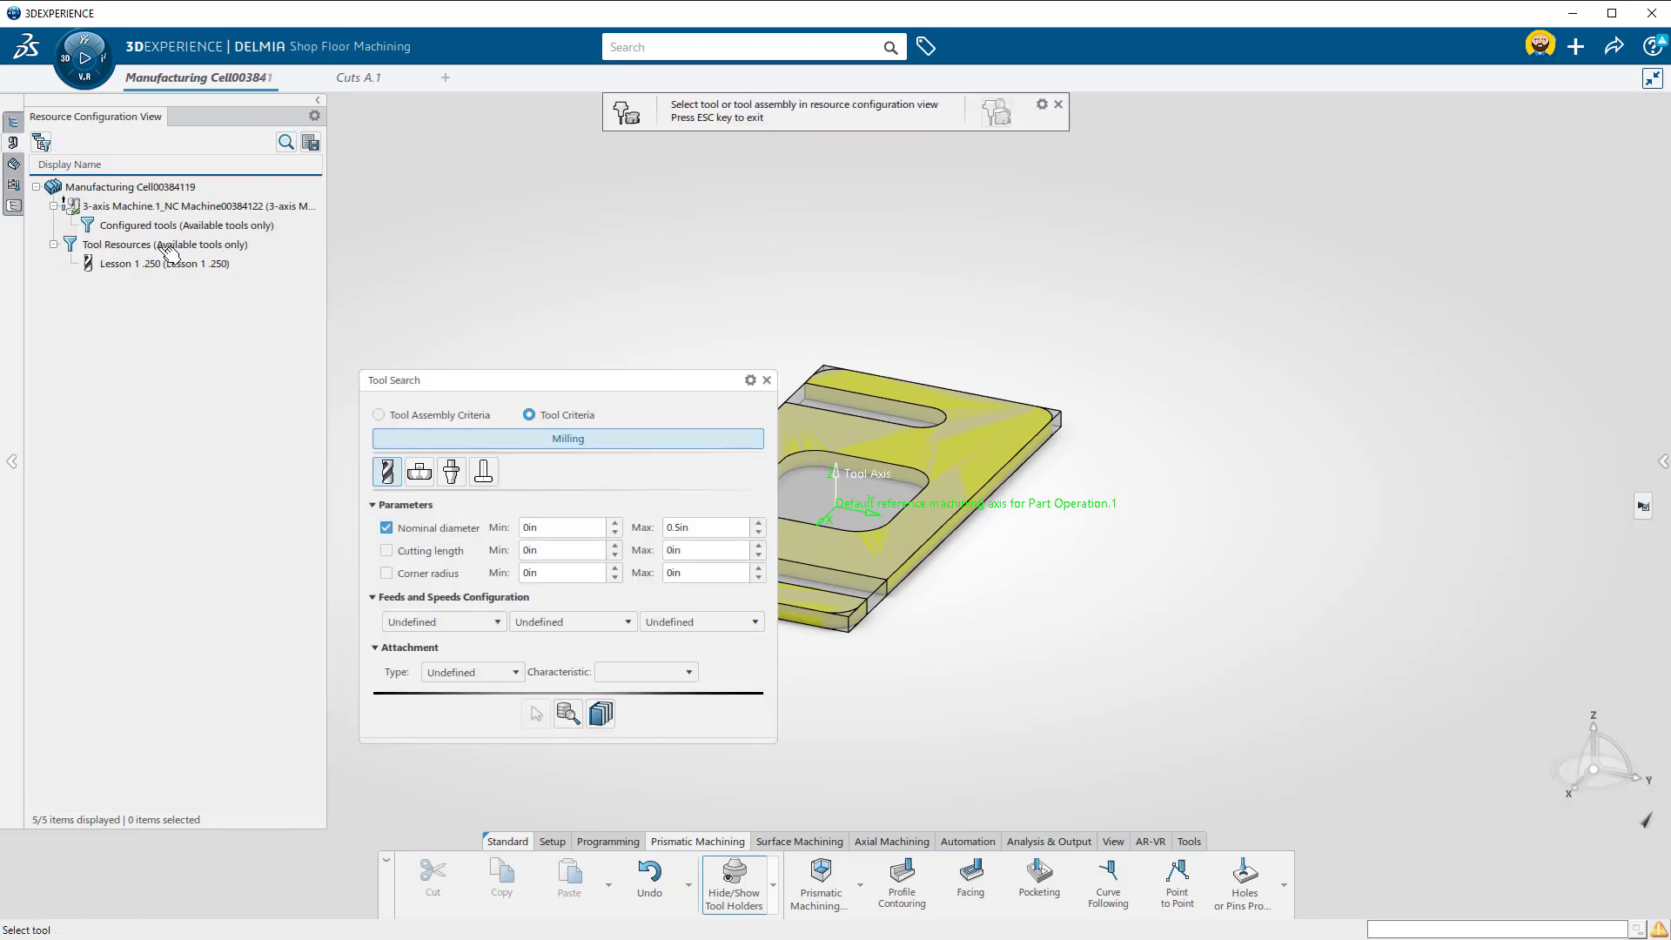
left_click(167, 265)
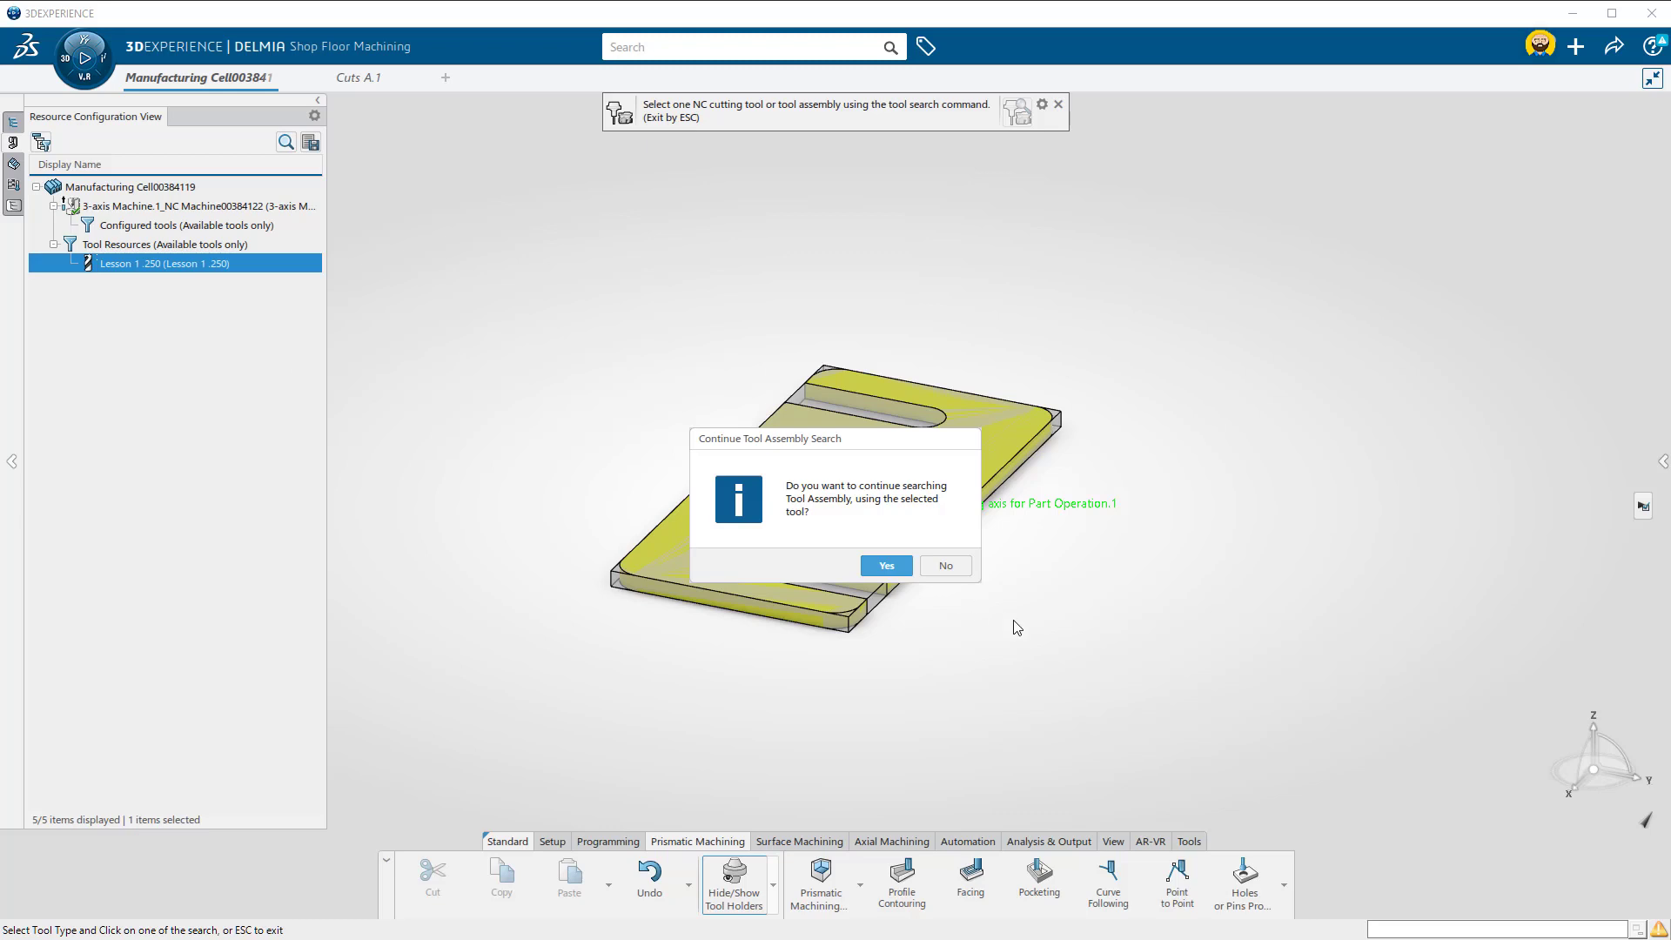
left_click(947, 566)
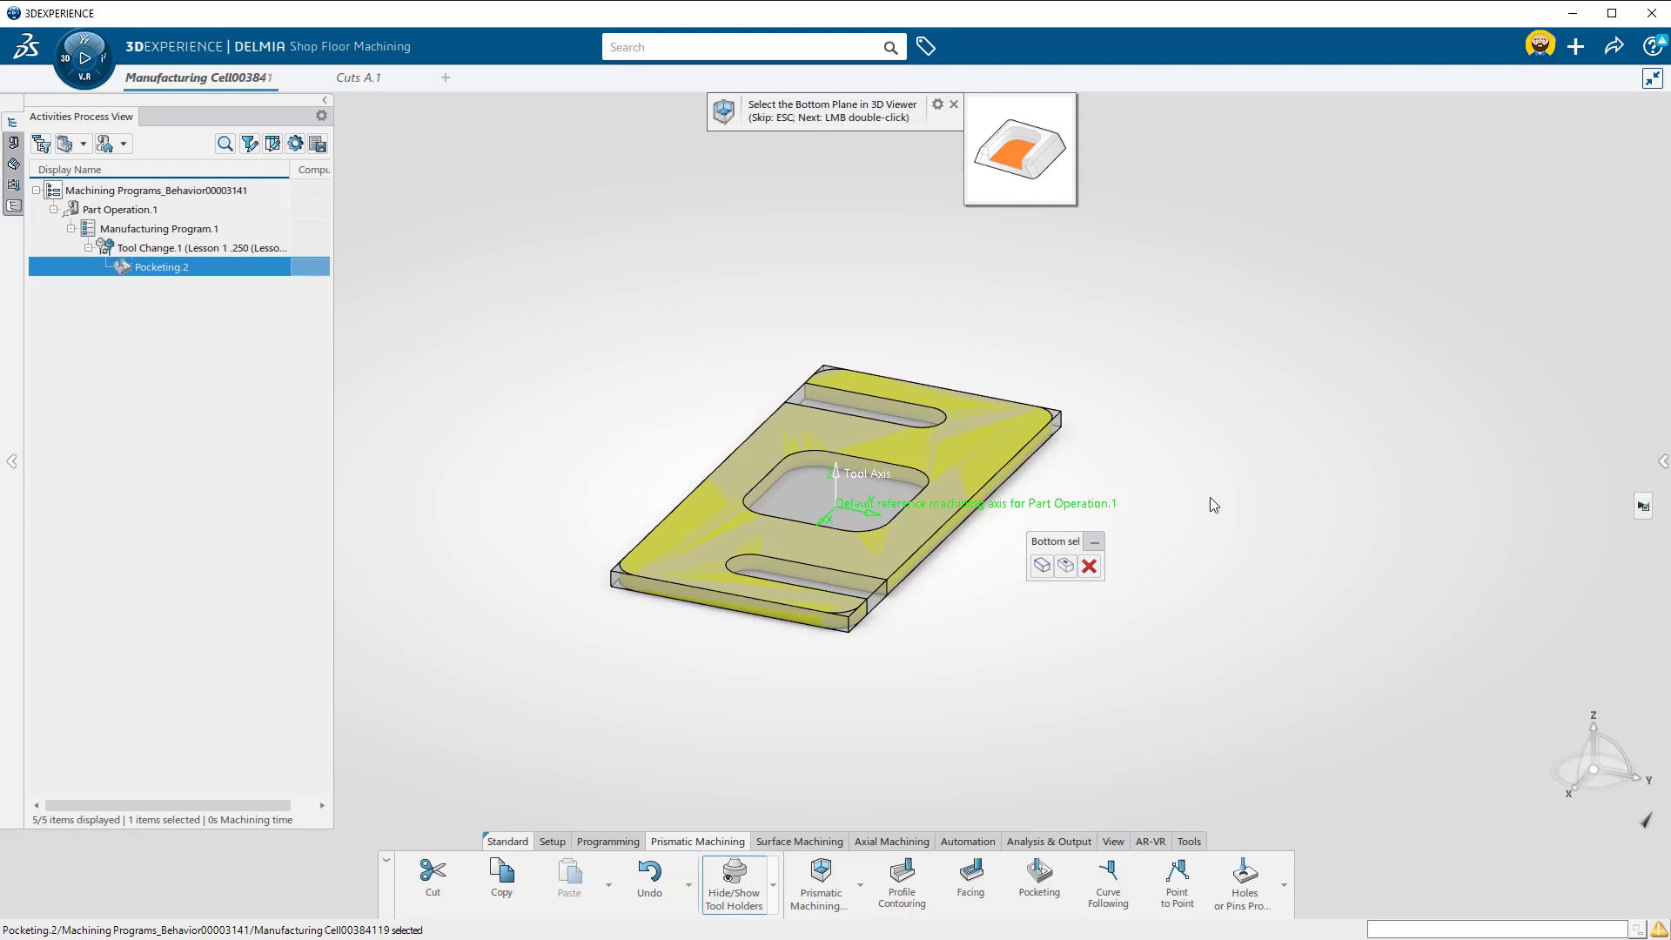
Set the pocket floor face as Pocketing.2's bottom plane
left_click(1042, 565)
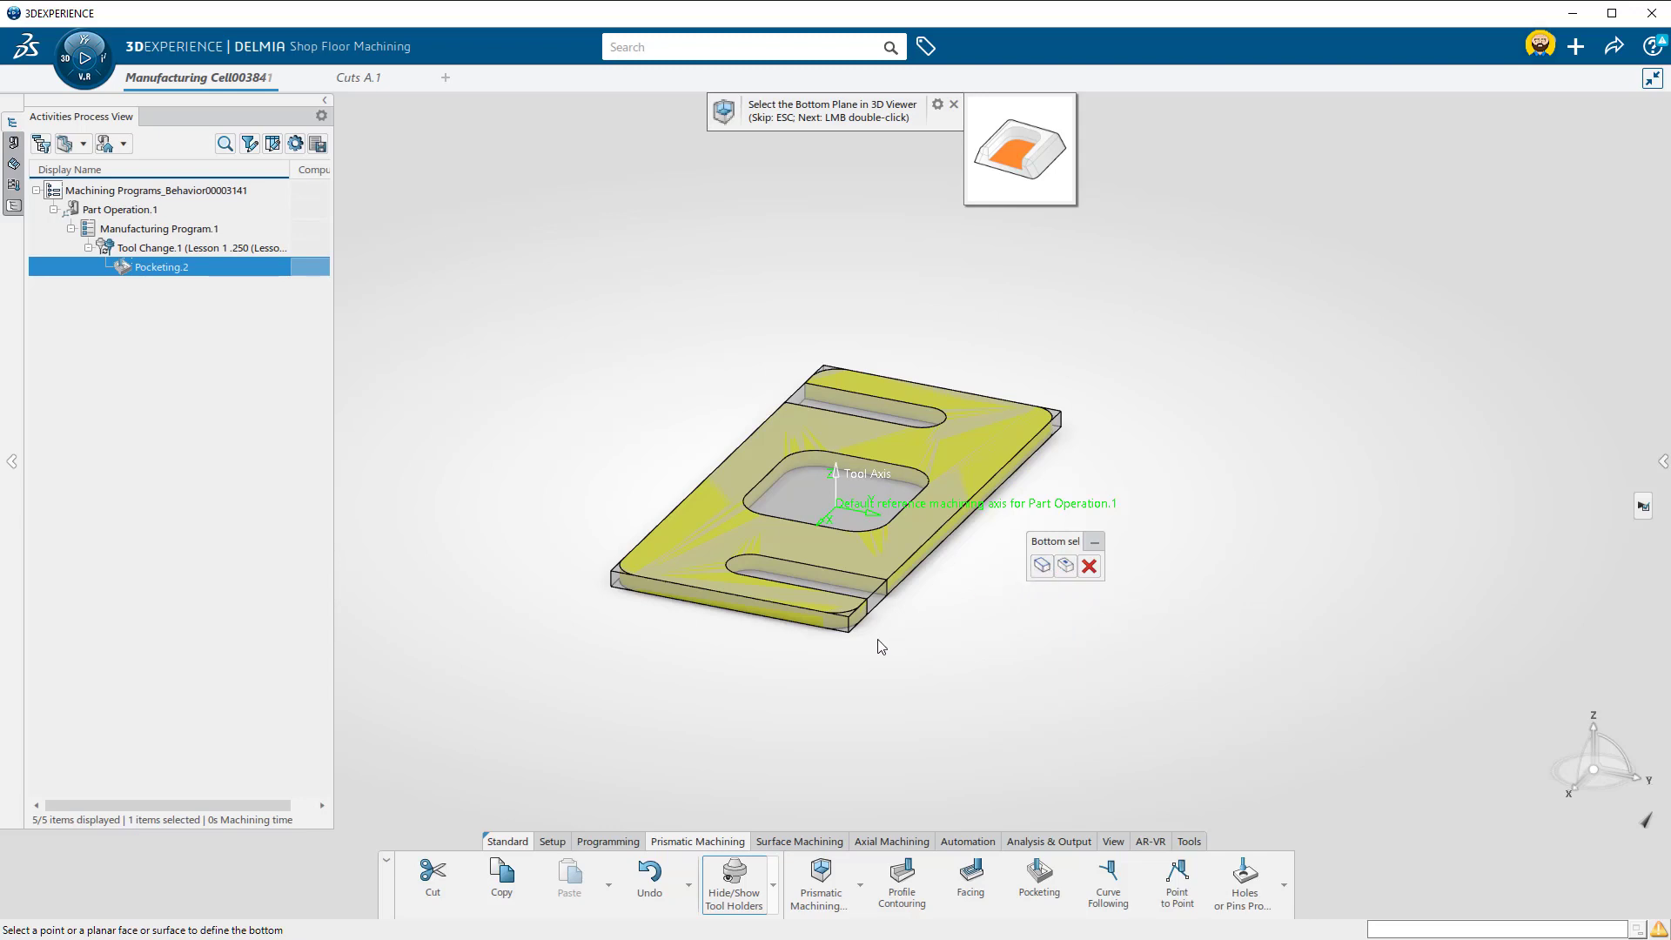
middle_click_drag(881, 646, 905, 523)
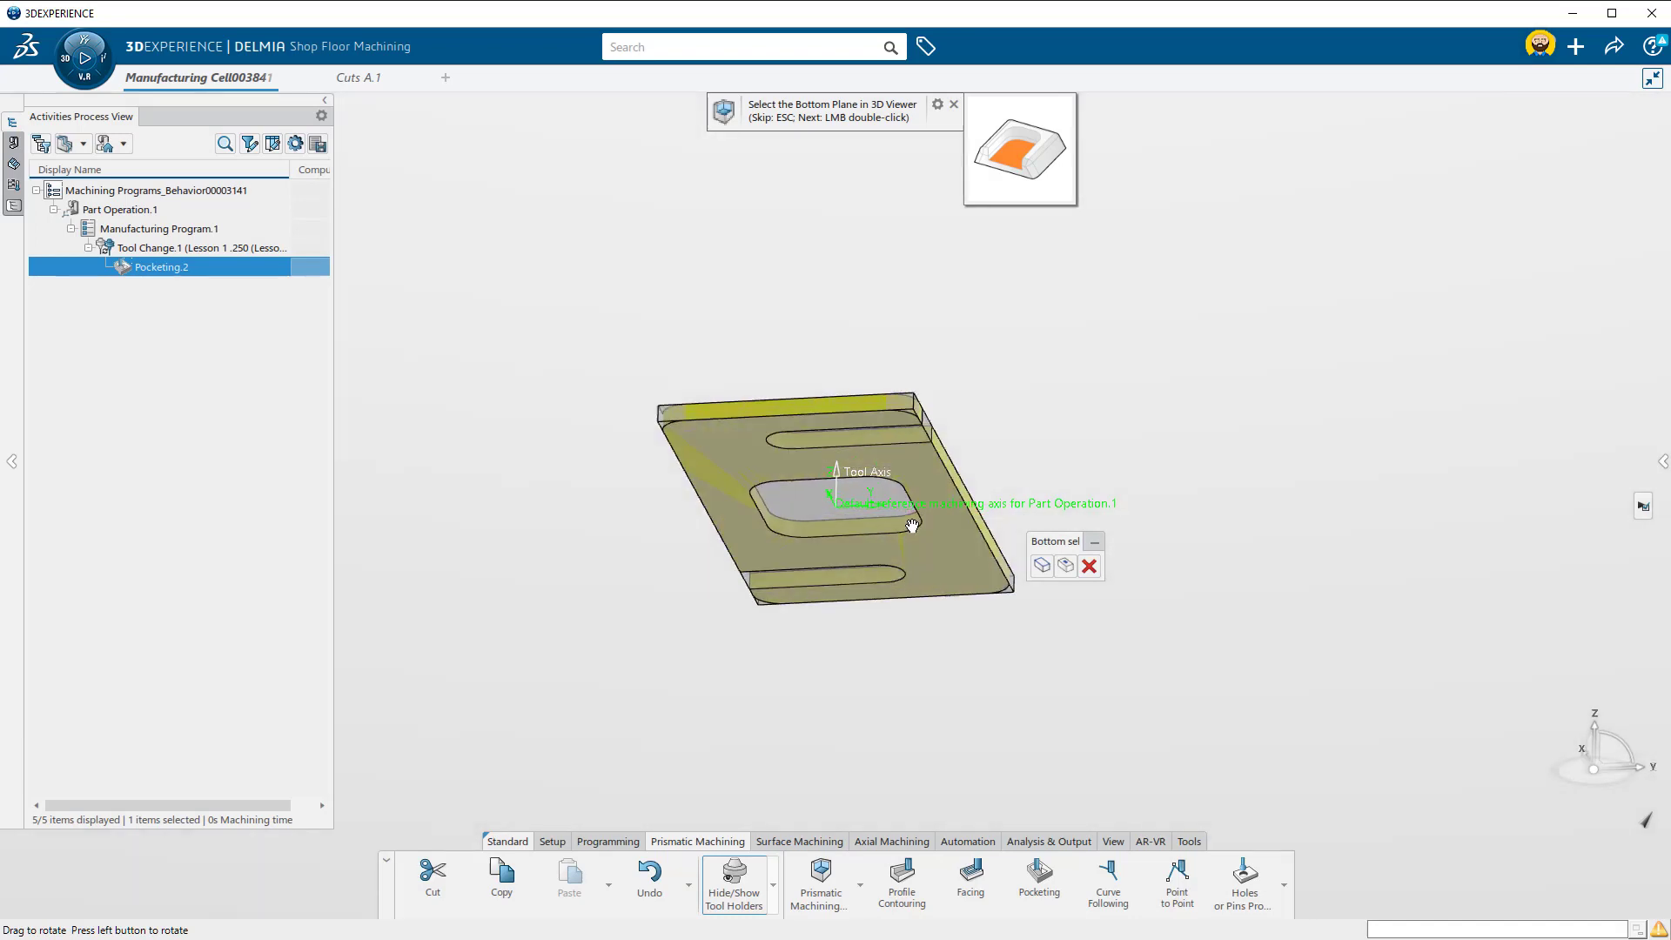
left_click(922, 579)
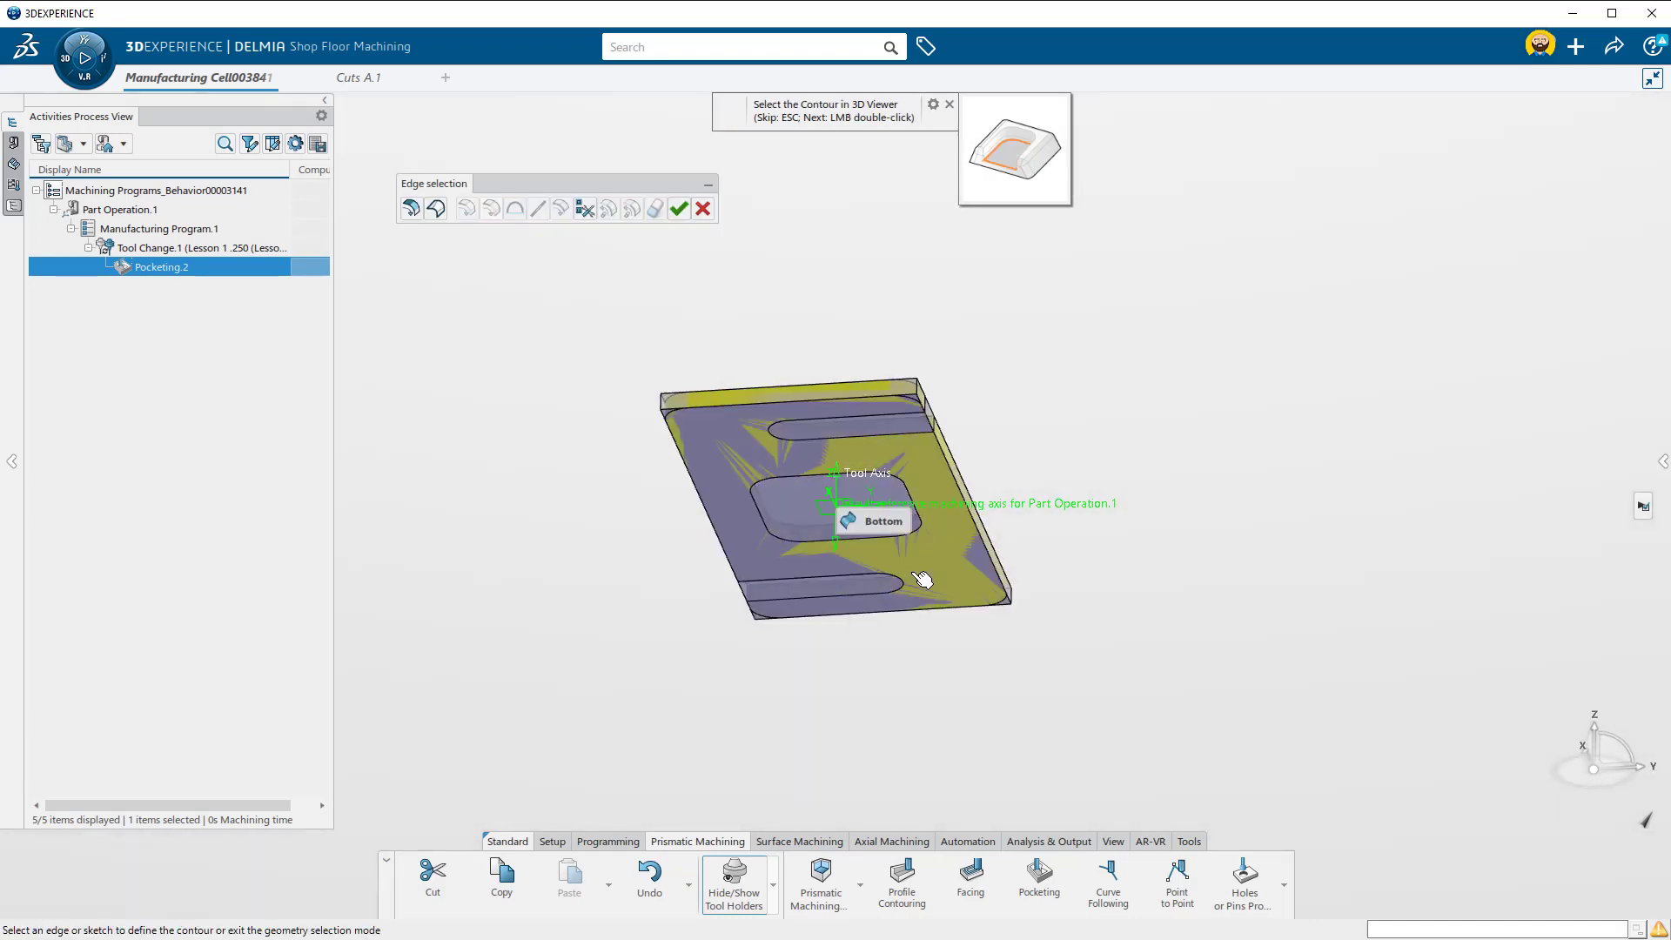
Define the central pocket's closed contour from its top edge via Navigate on Belt of Edges
mouse_move(925, 547)
middle_mouse_down()
mouse_move(902, 679)
mouse_move(870, 701)
middle_mouse_up()
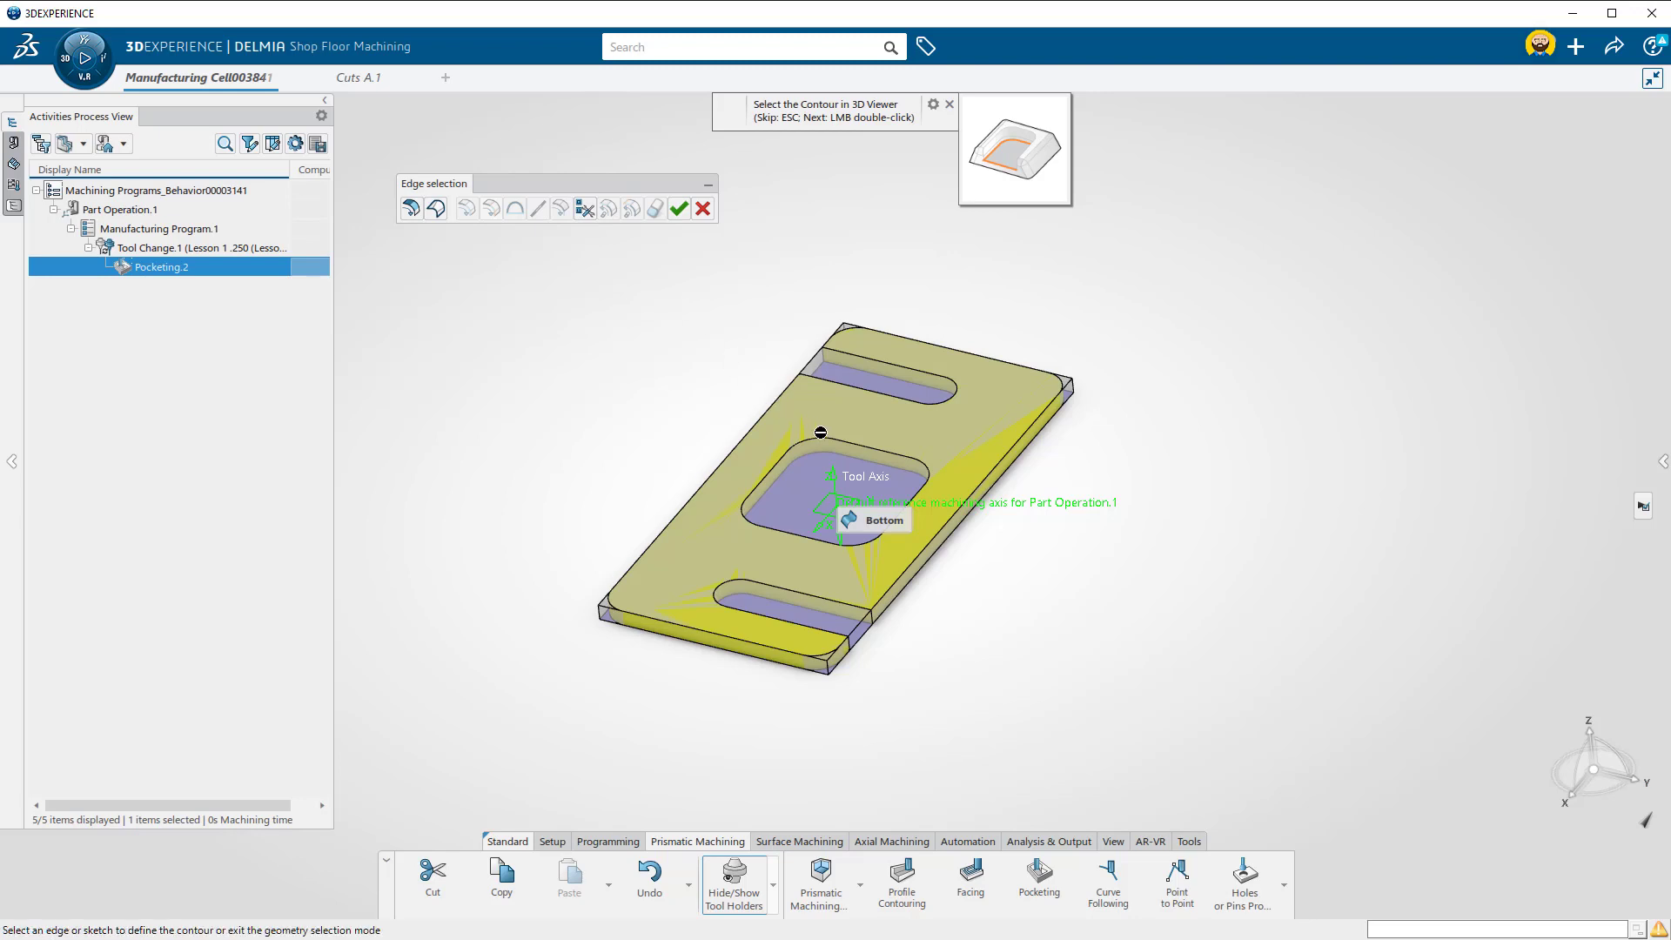
left_click(871, 450)
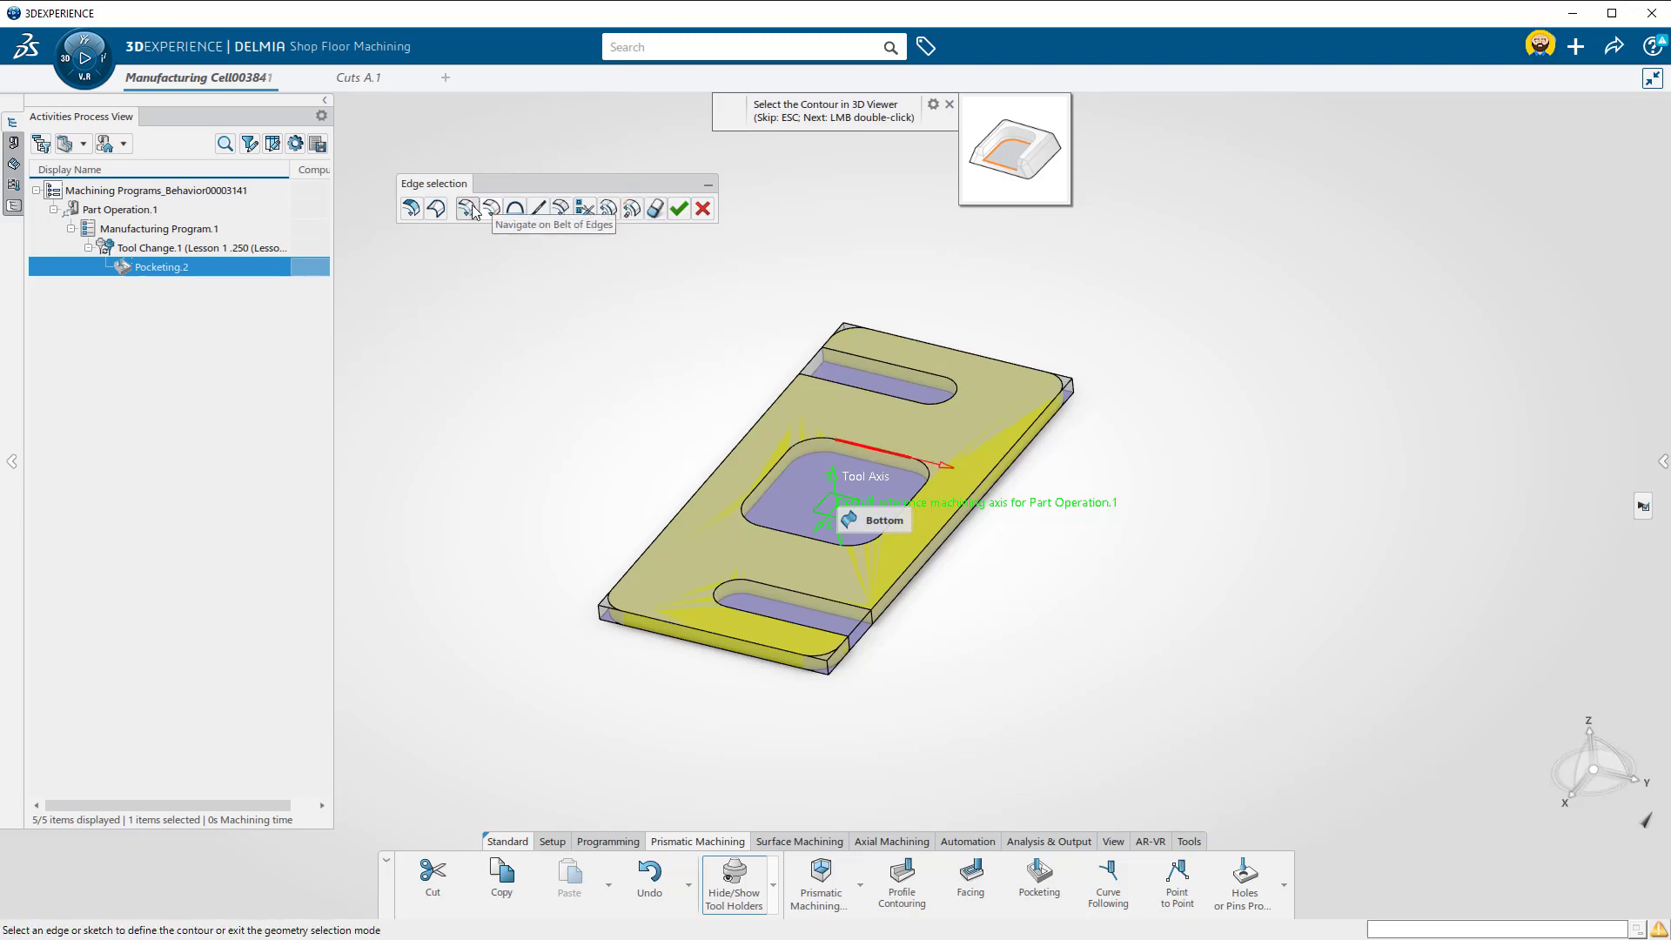
left_click(470, 209)
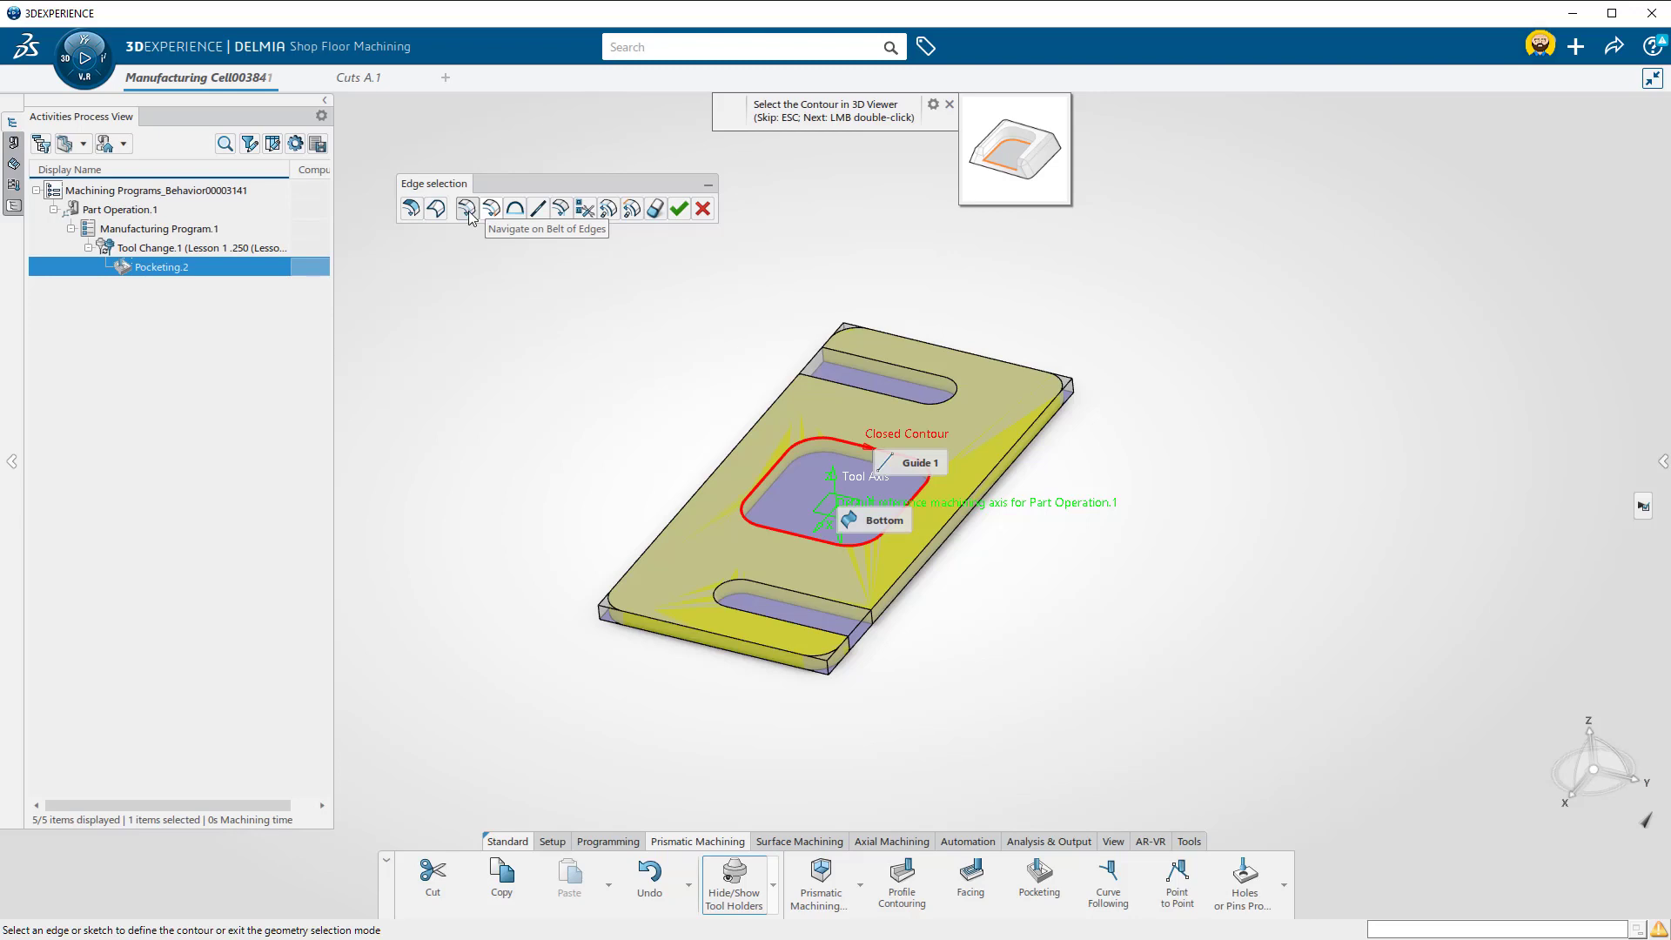
left_click(679, 210)
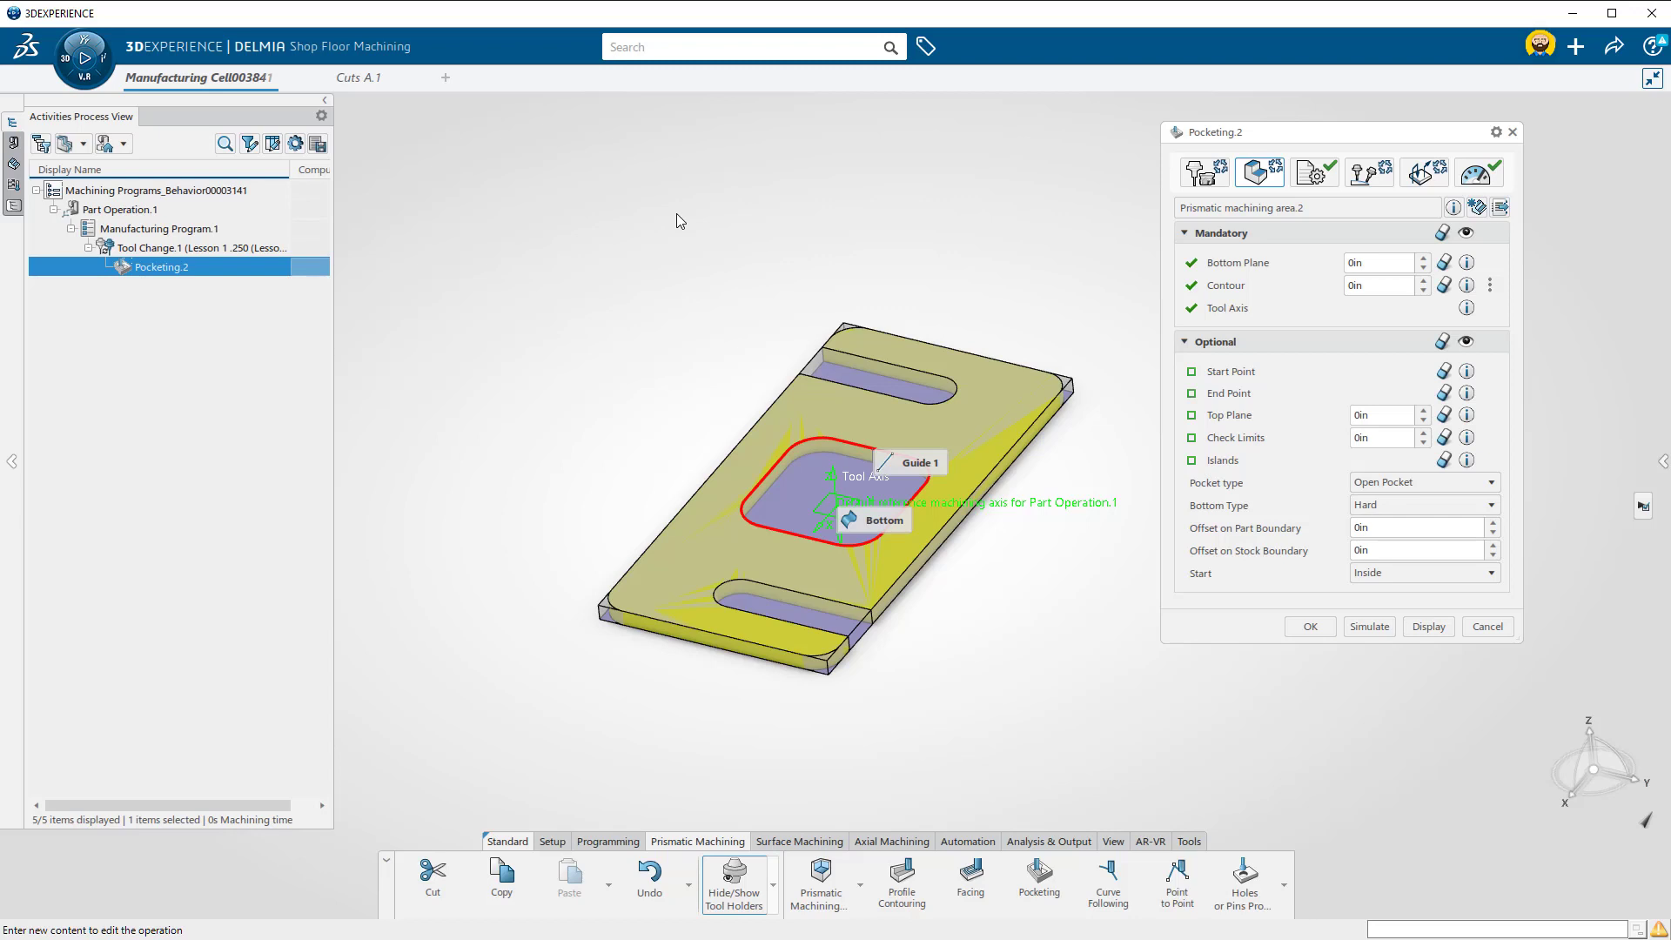
Display the Pocketing.2 tool path (19.153 s machining time) and leave the preview
left_click(1439, 631)
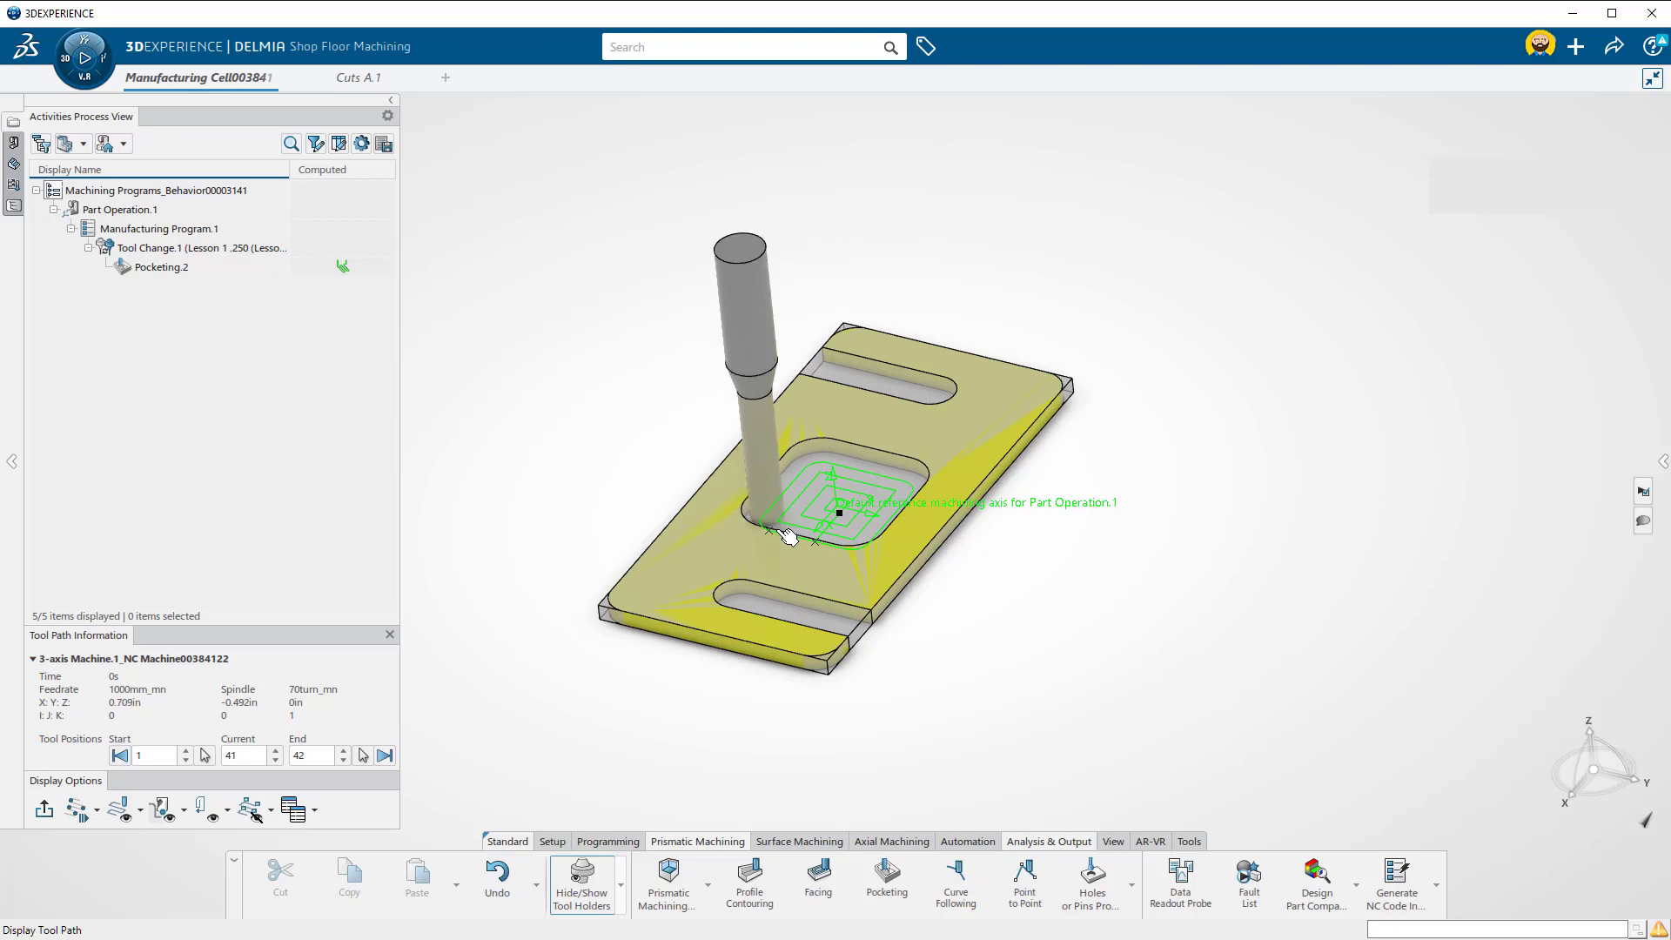
key("Escape")
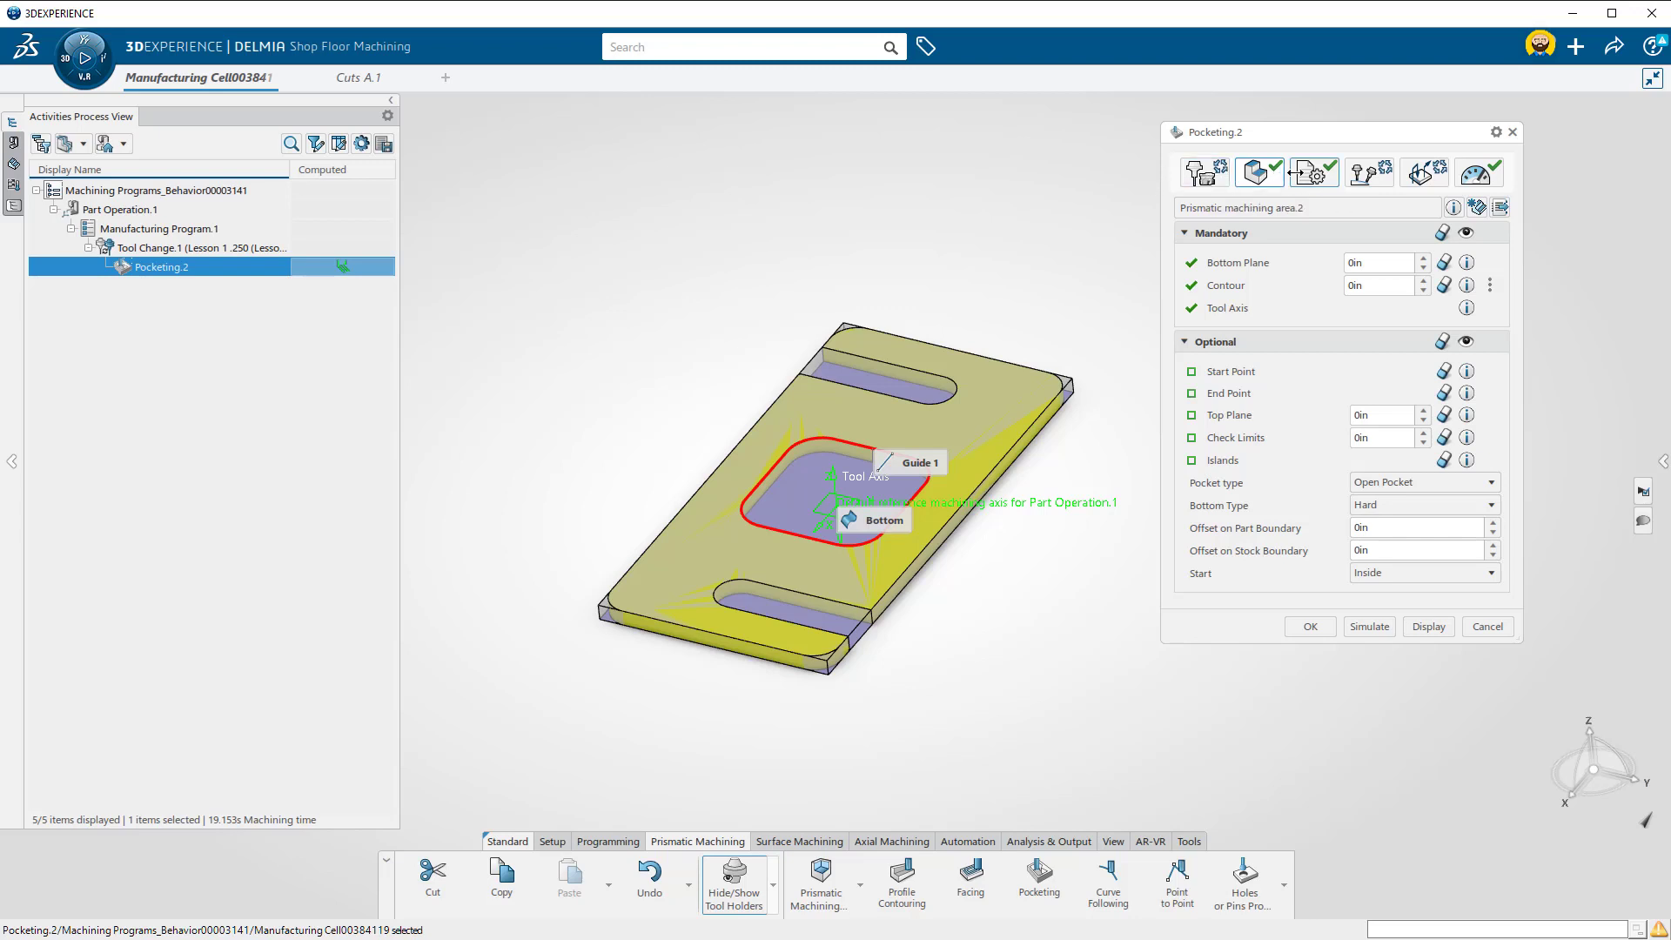
Review Pocketing.2's tool, geometry, strategy, tool axis, macros and feeds tabs, then accept it
left_click(1205, 173)
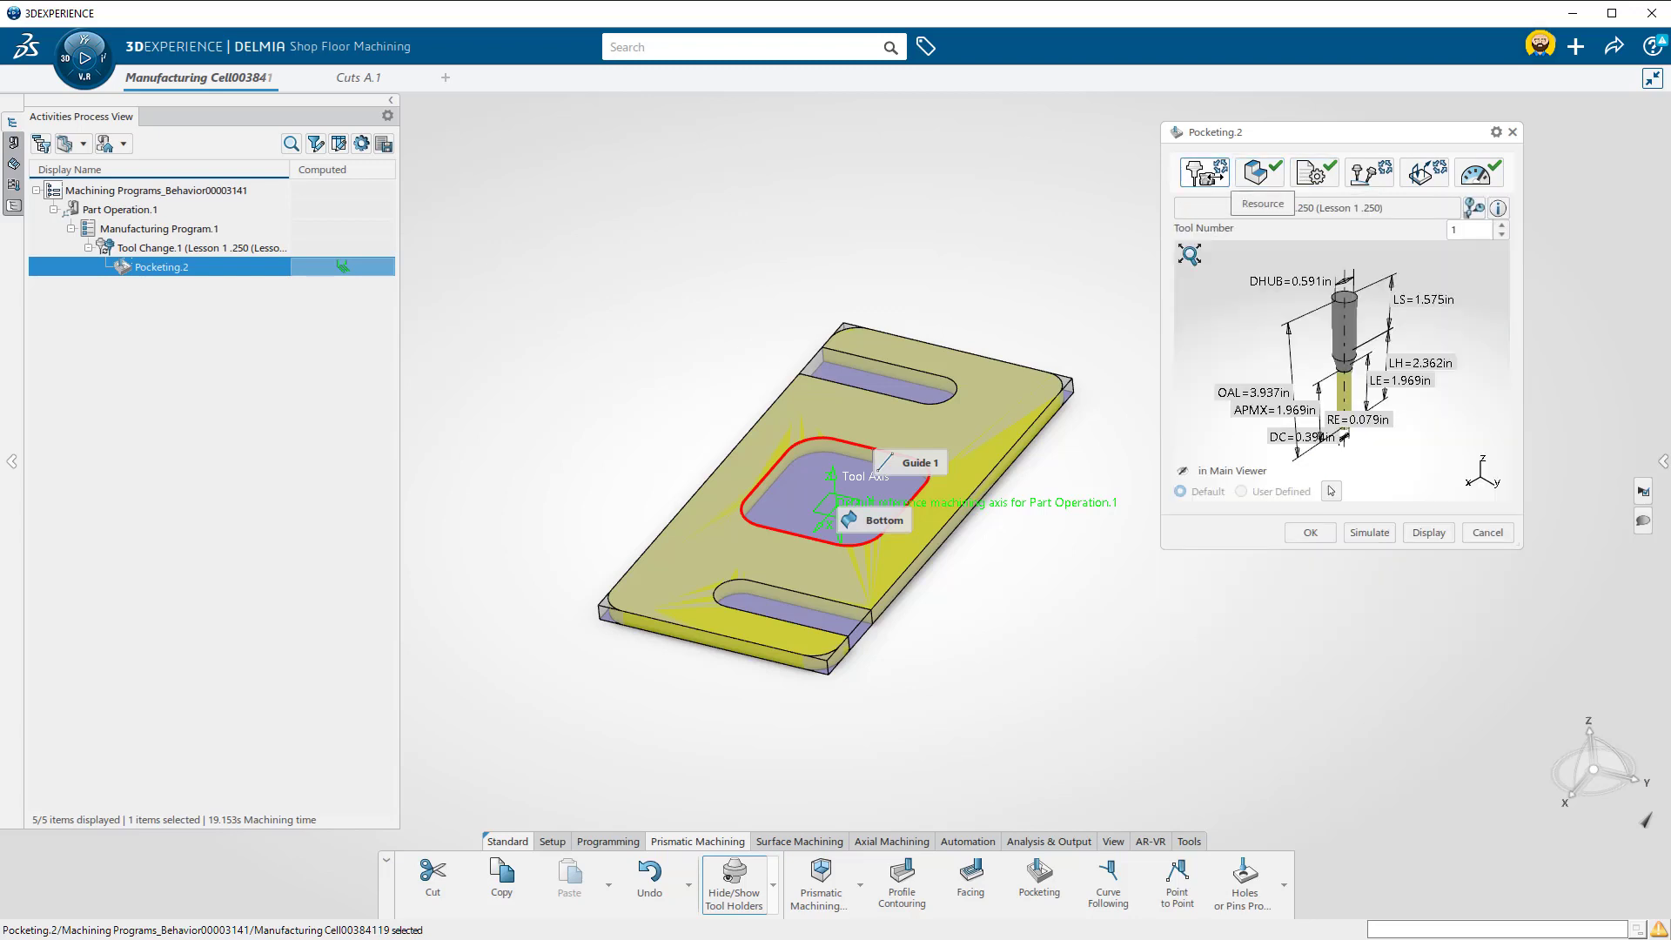
left_click(1258, 172)
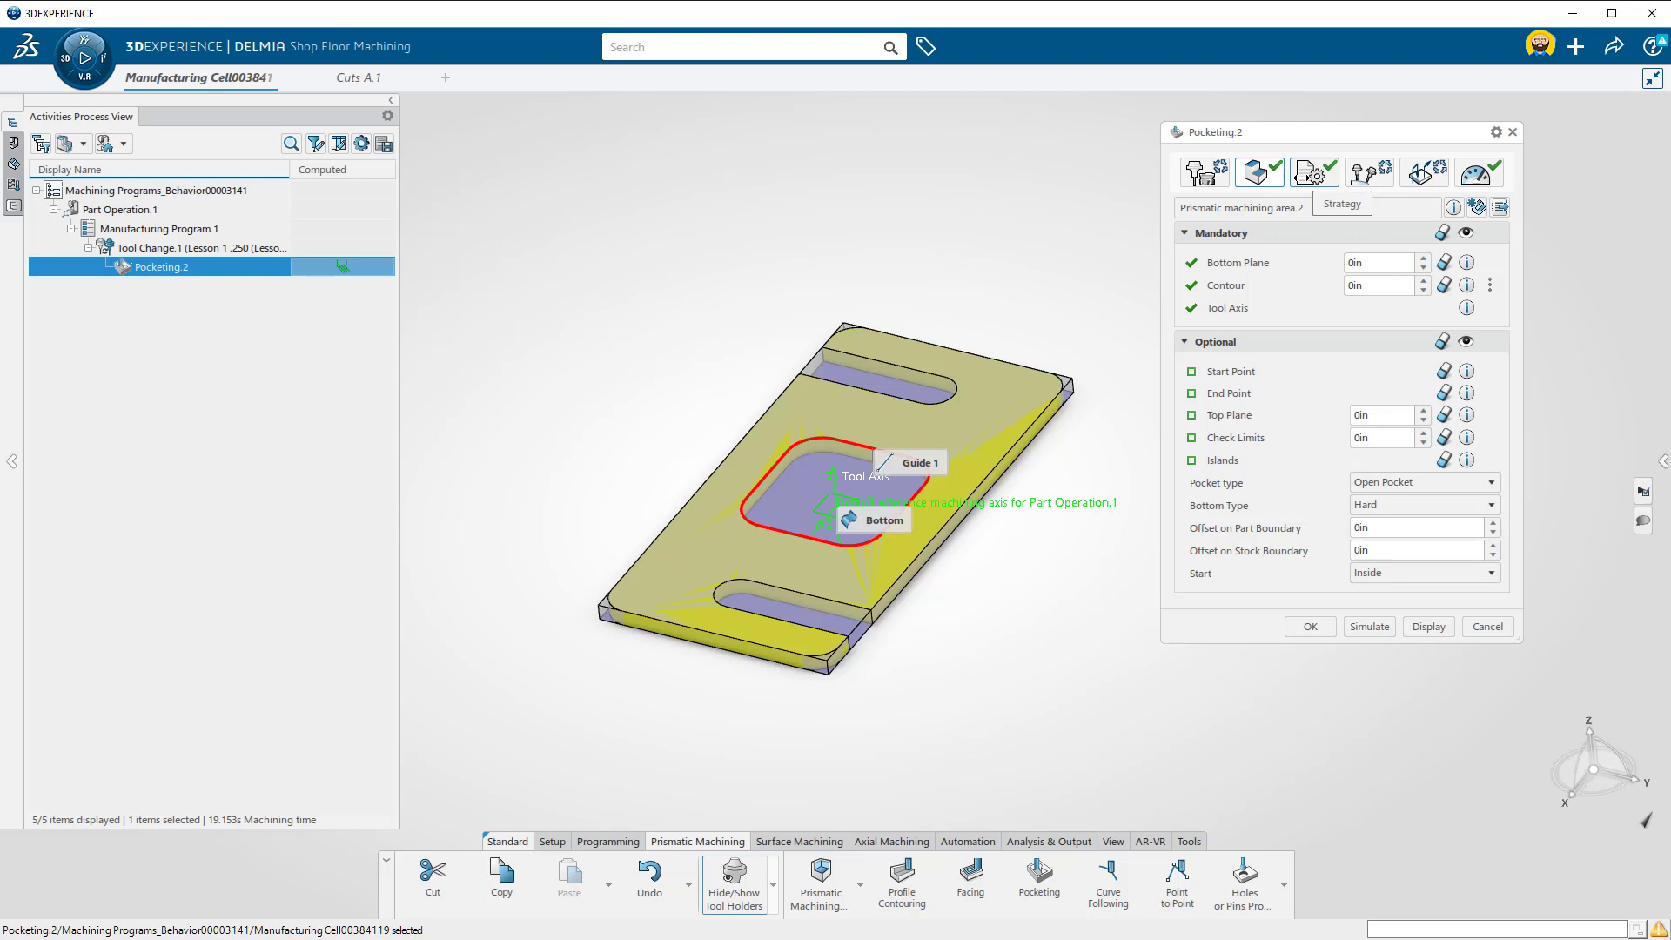
left_click(1314, 173)
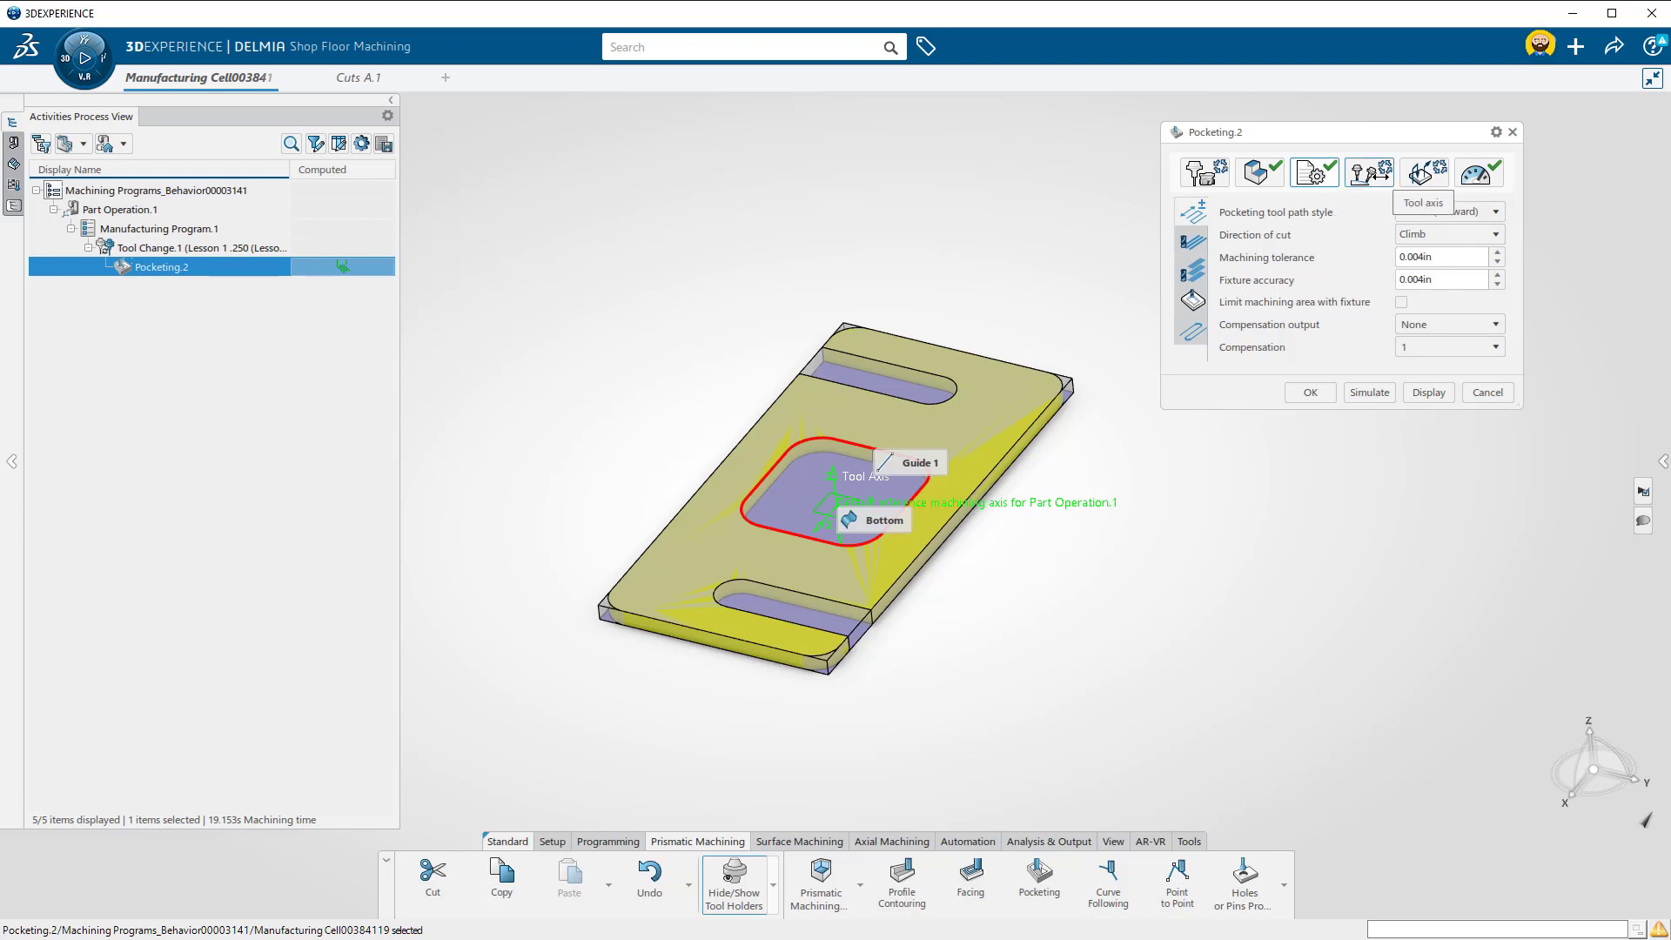
left_click(1370, 174)
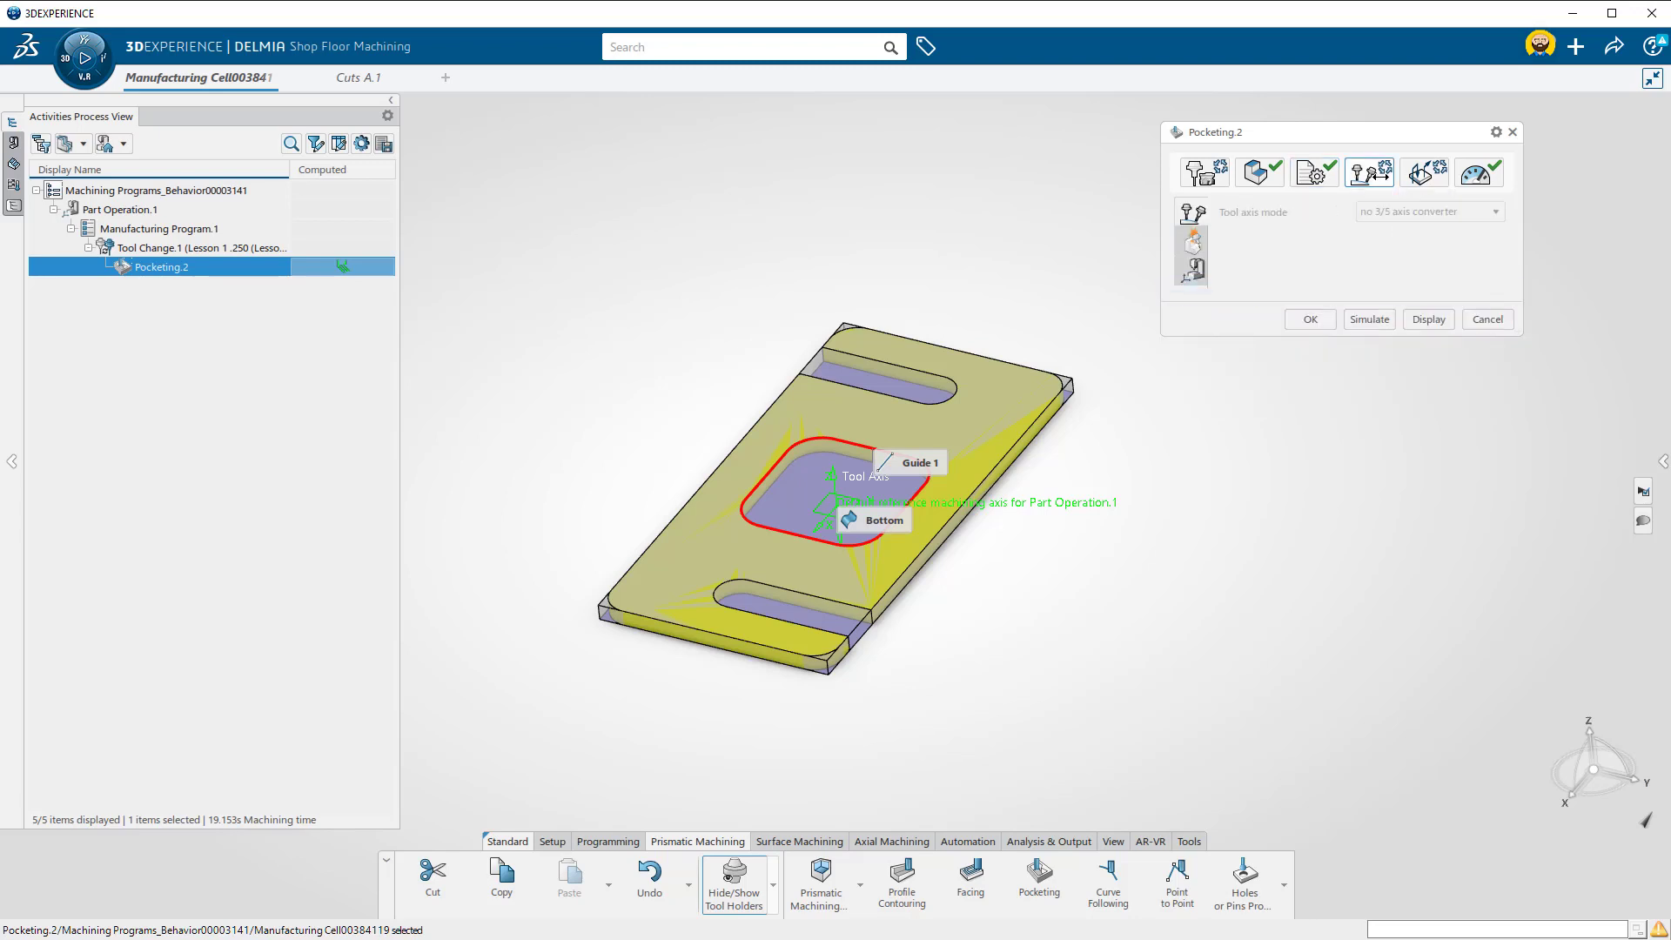
left_click(1424, 173)
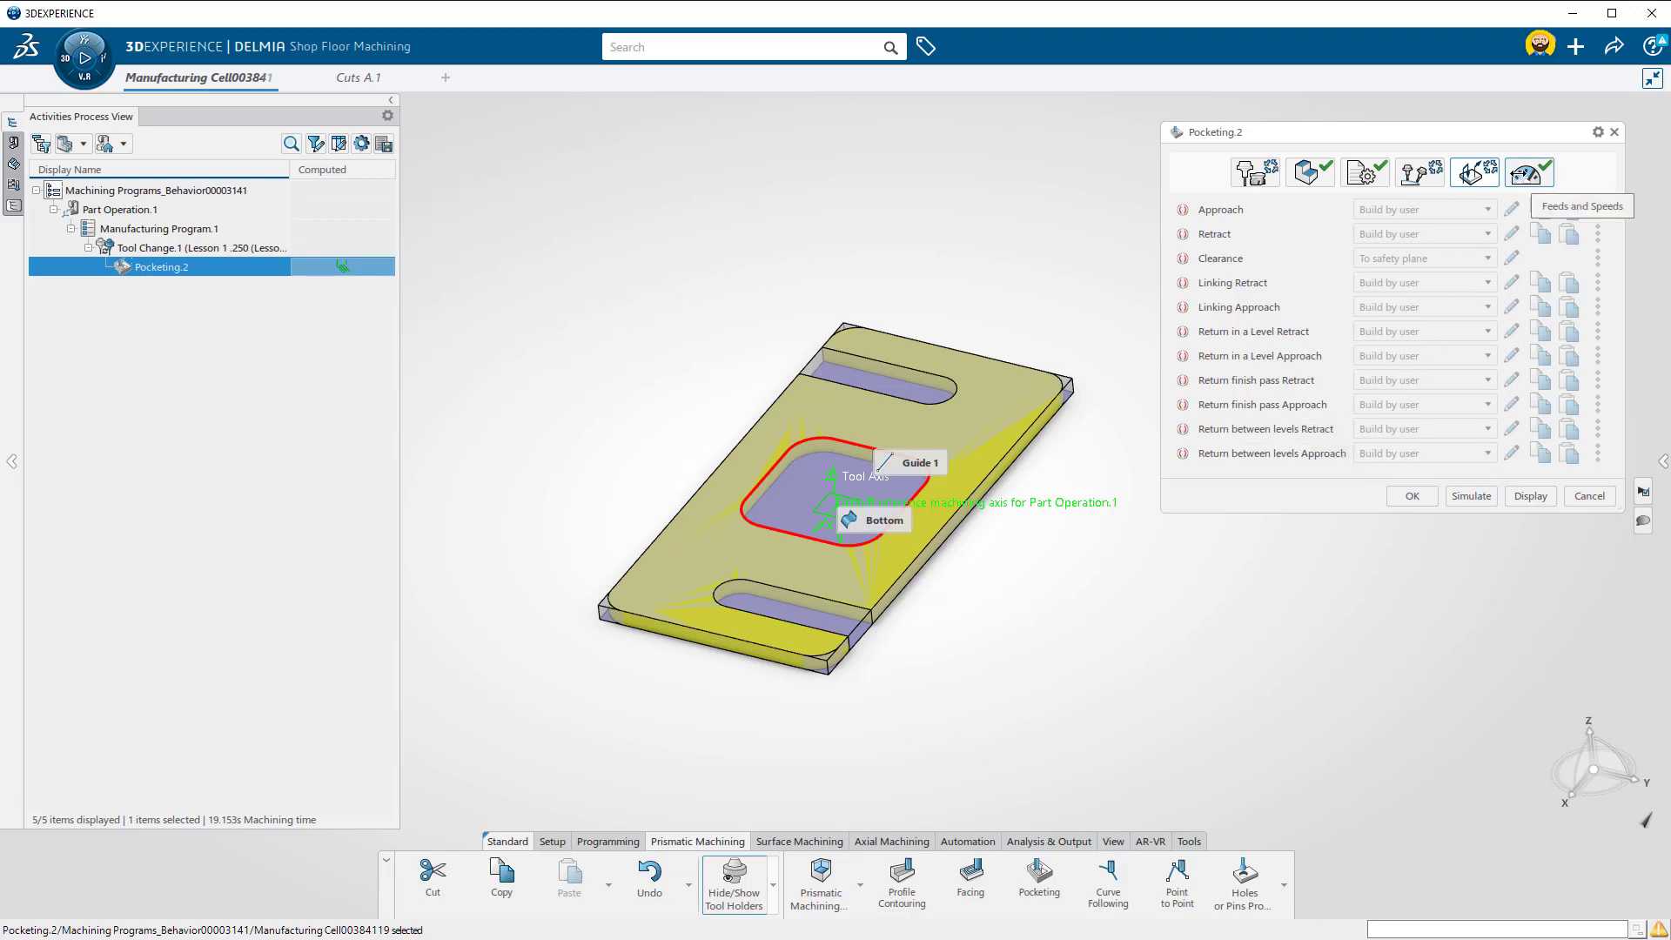
left_click(1530, 173)
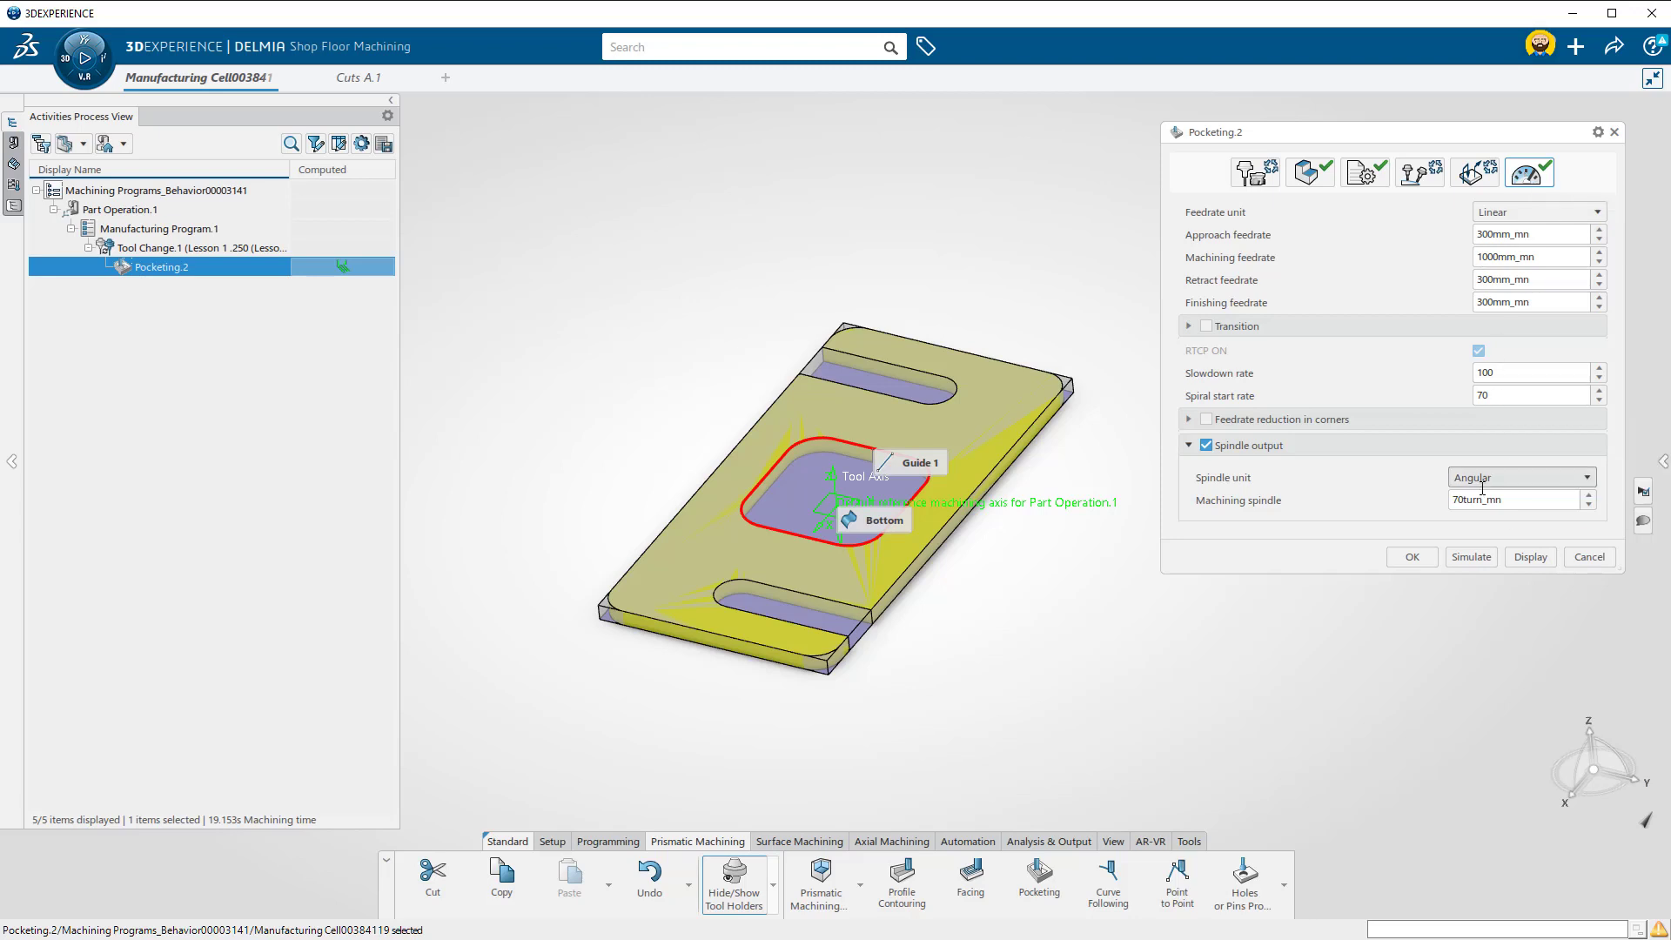
left_click(1412, 557)
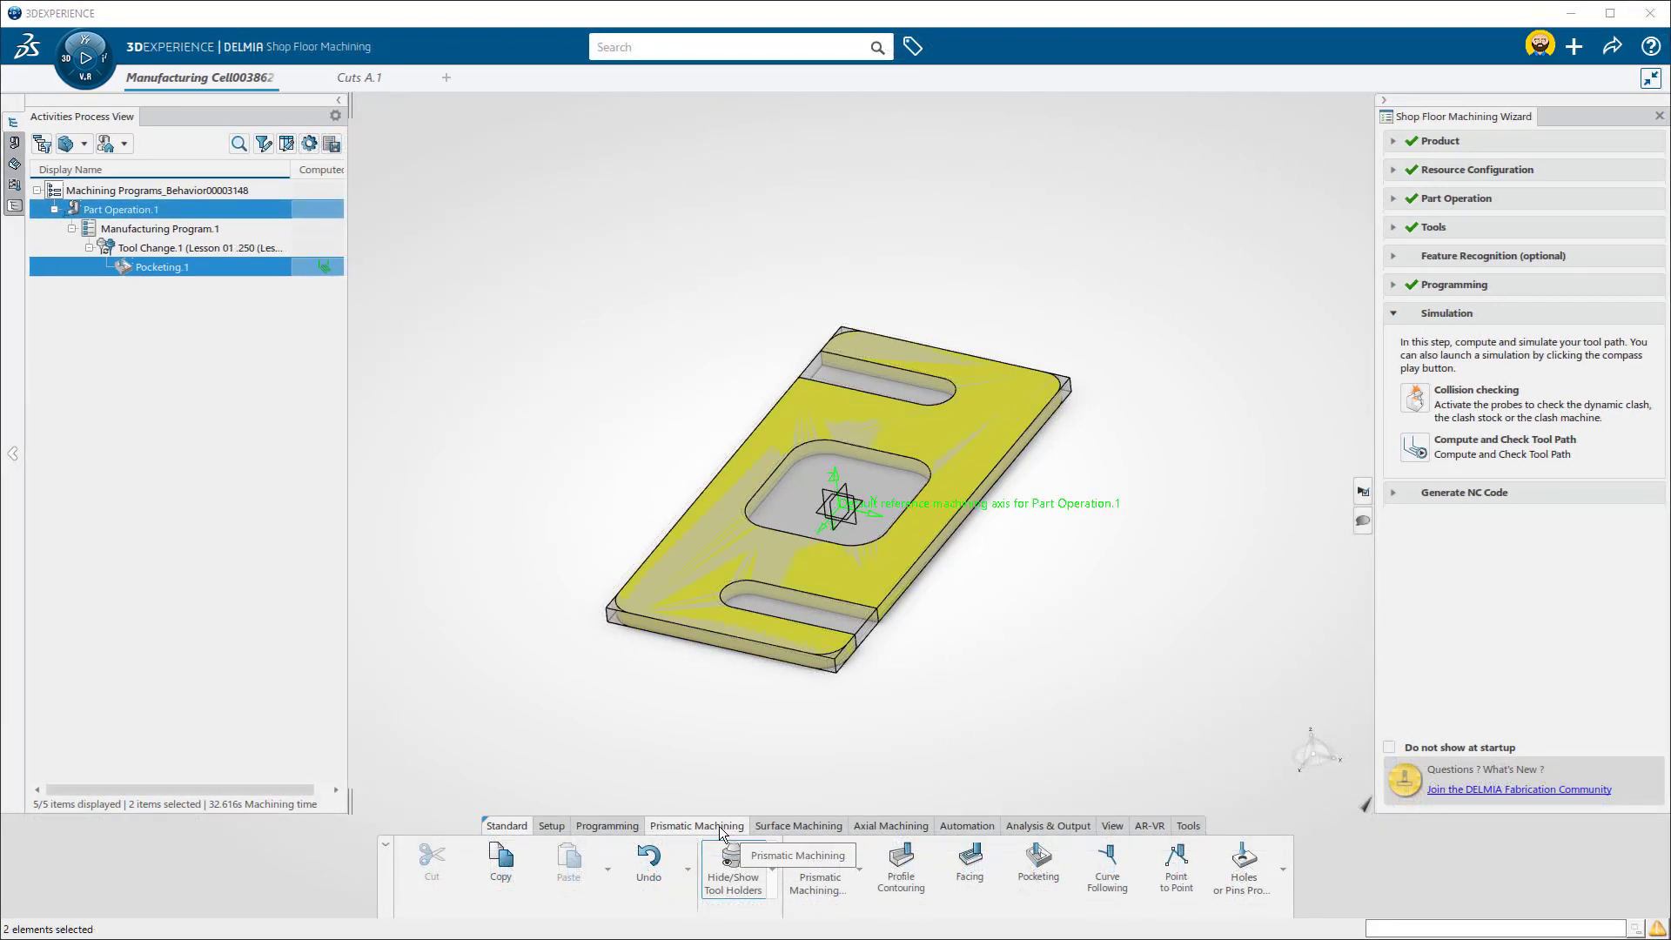
Insert a Profile Contouring after Pocketing.1 using the plate's bottom face as bottom plane, preview, and accept
left_click(901, 865)
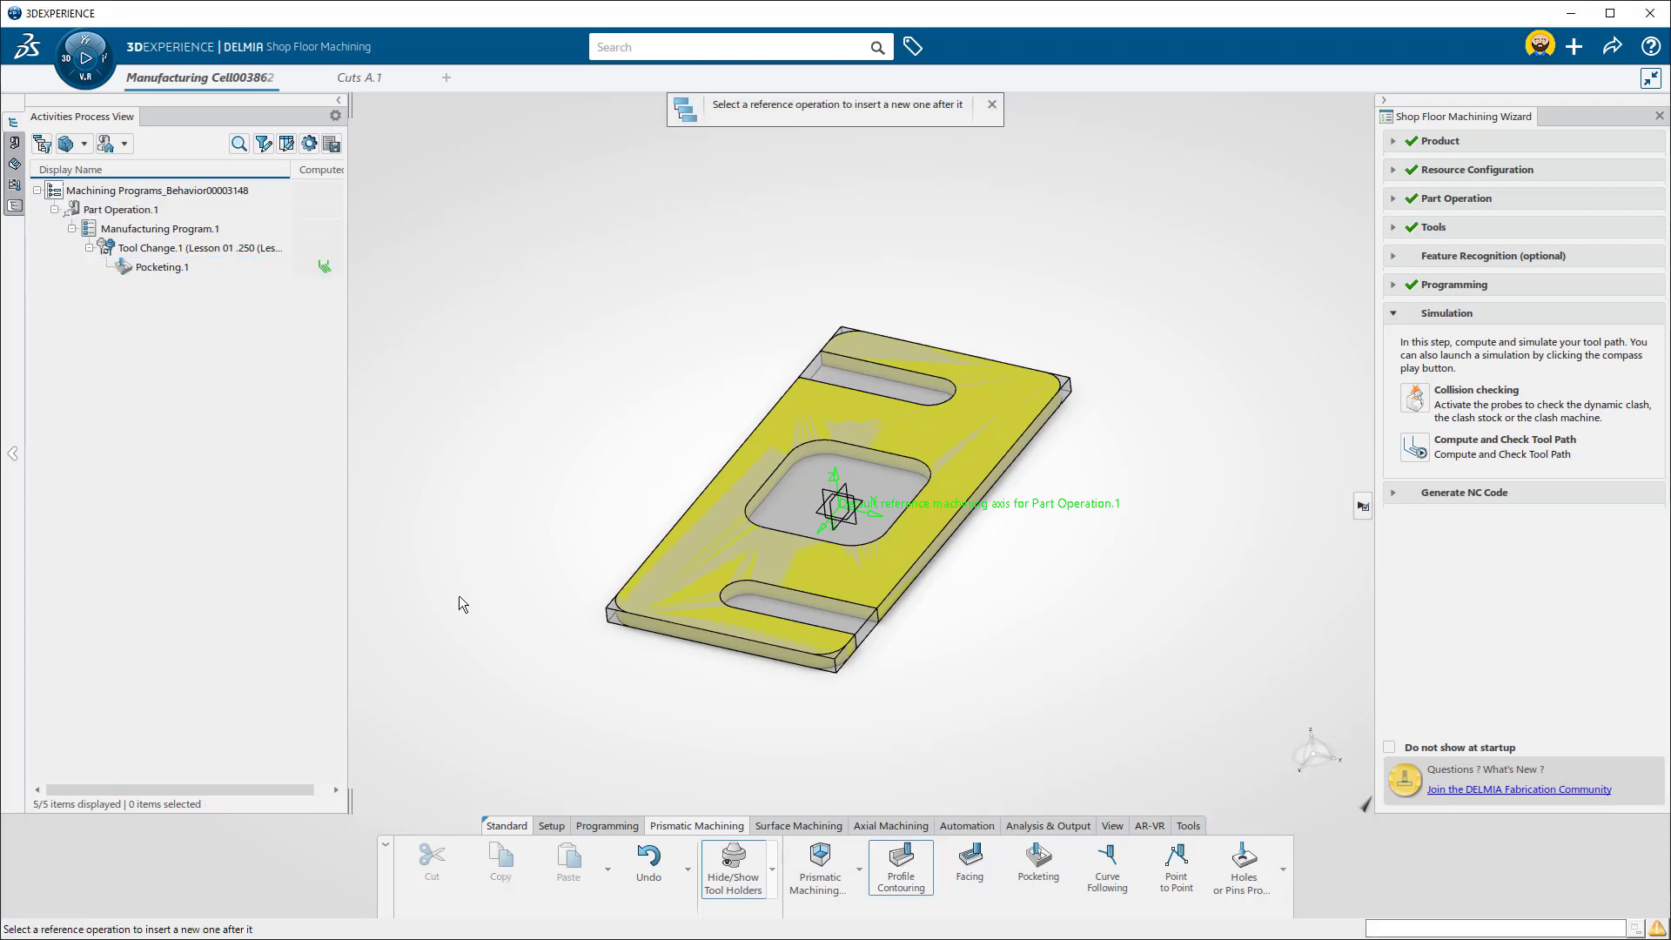
left_click(164, 272)
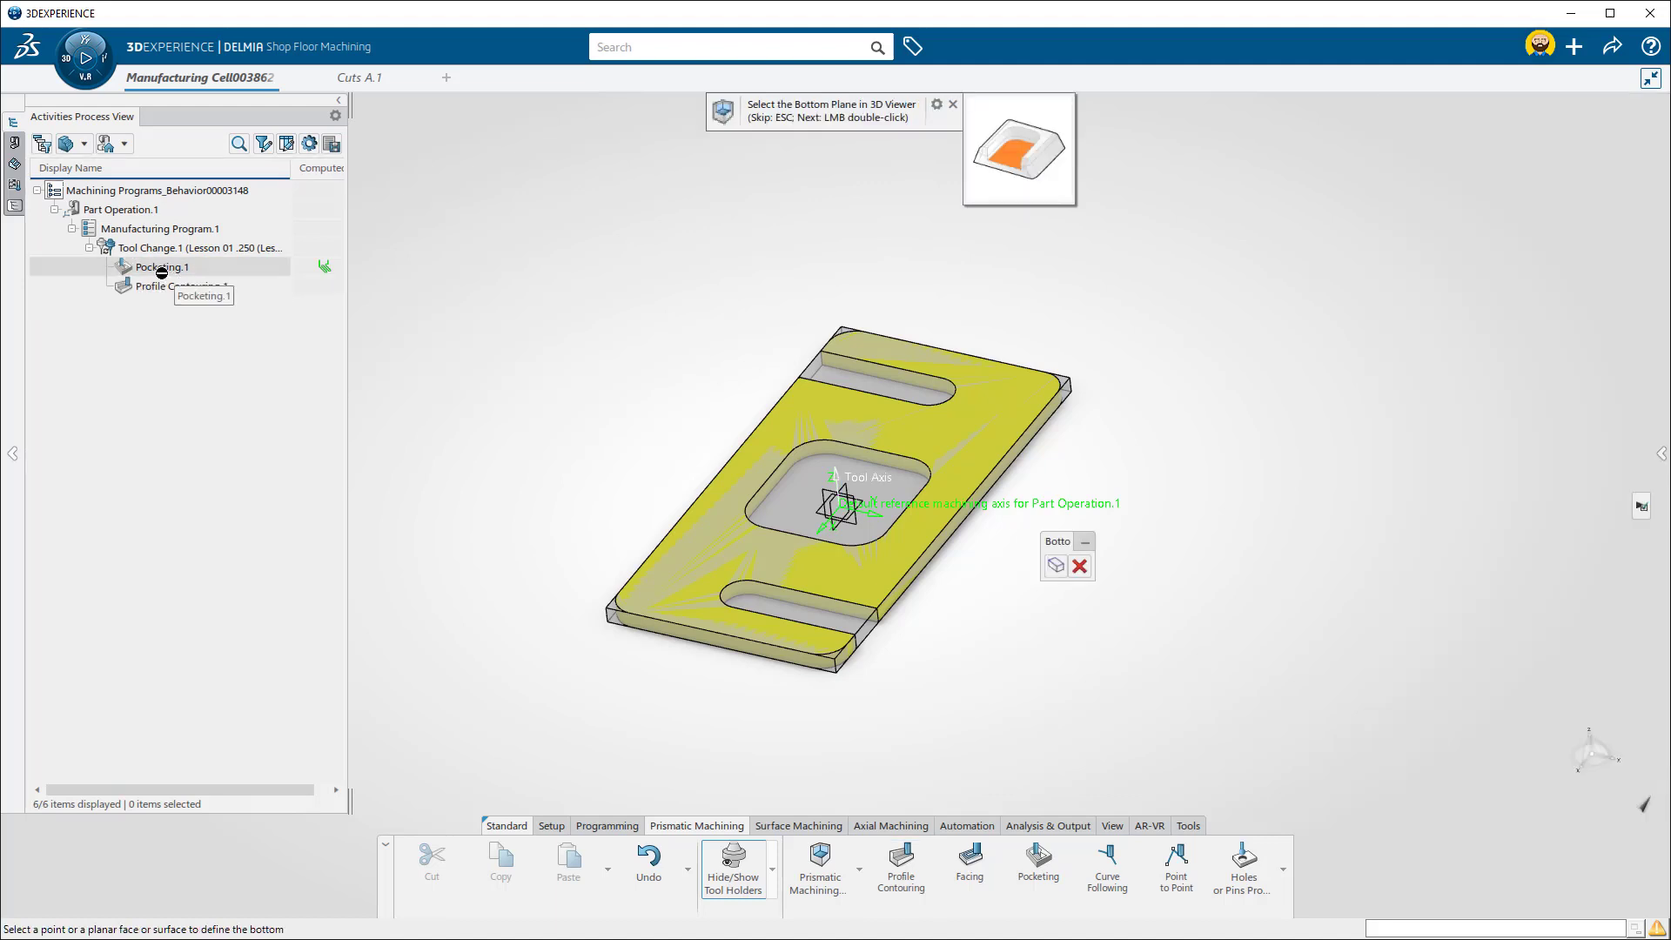
left_click(1057, 565)
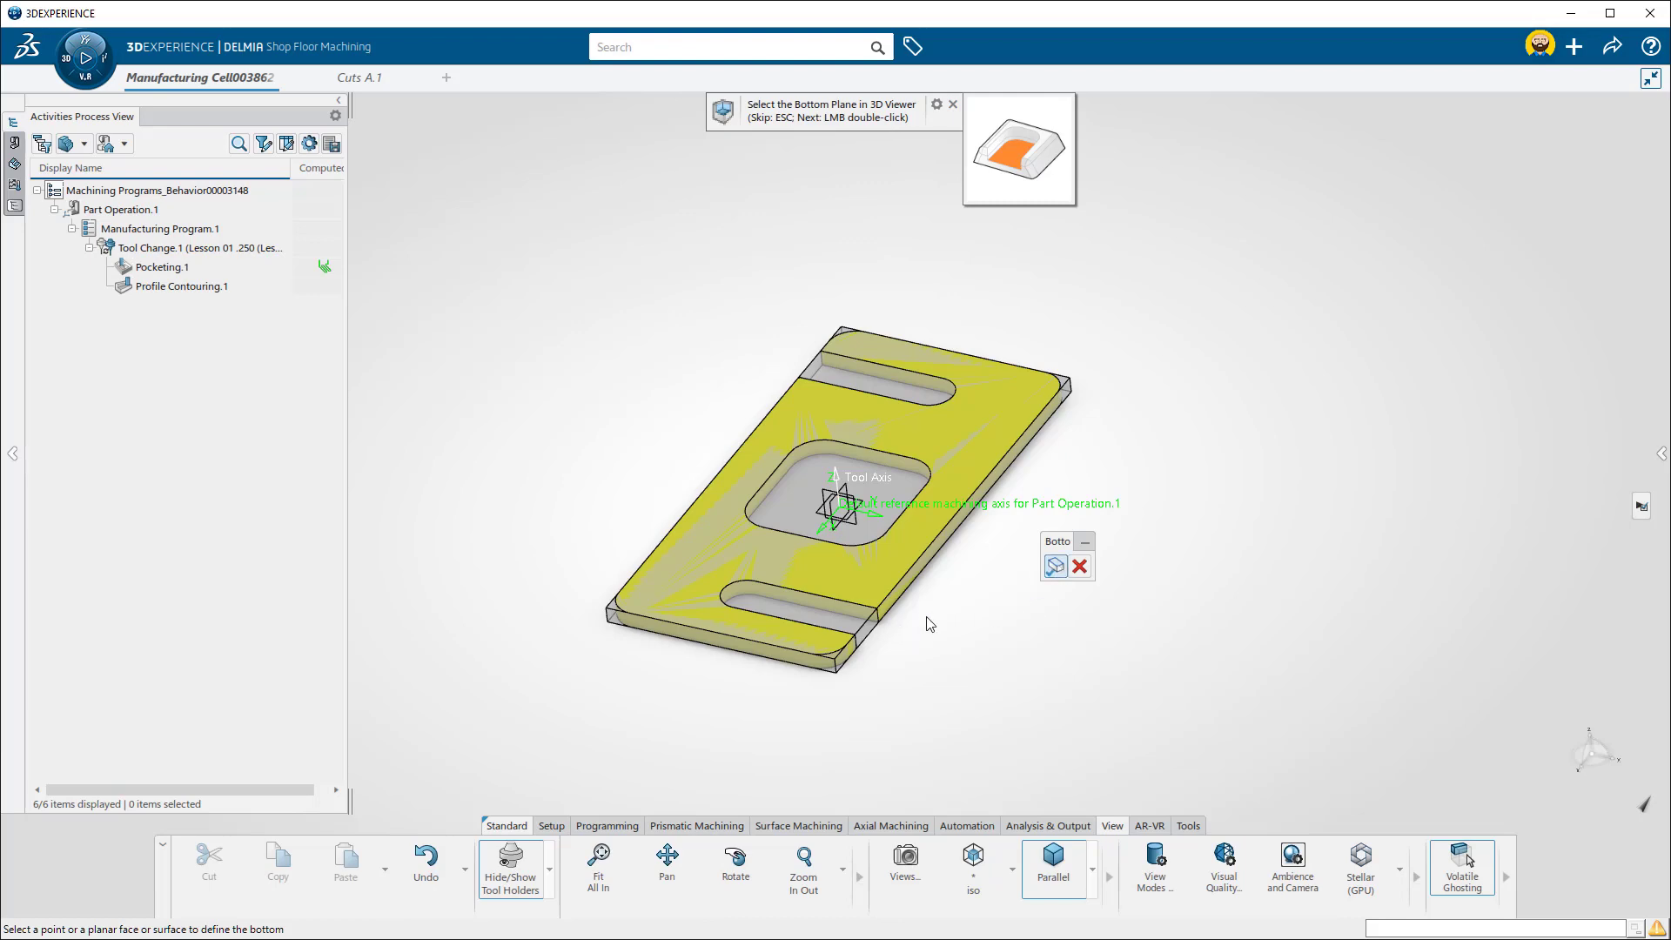
middle_click_drag(921, 619, 906, 494)
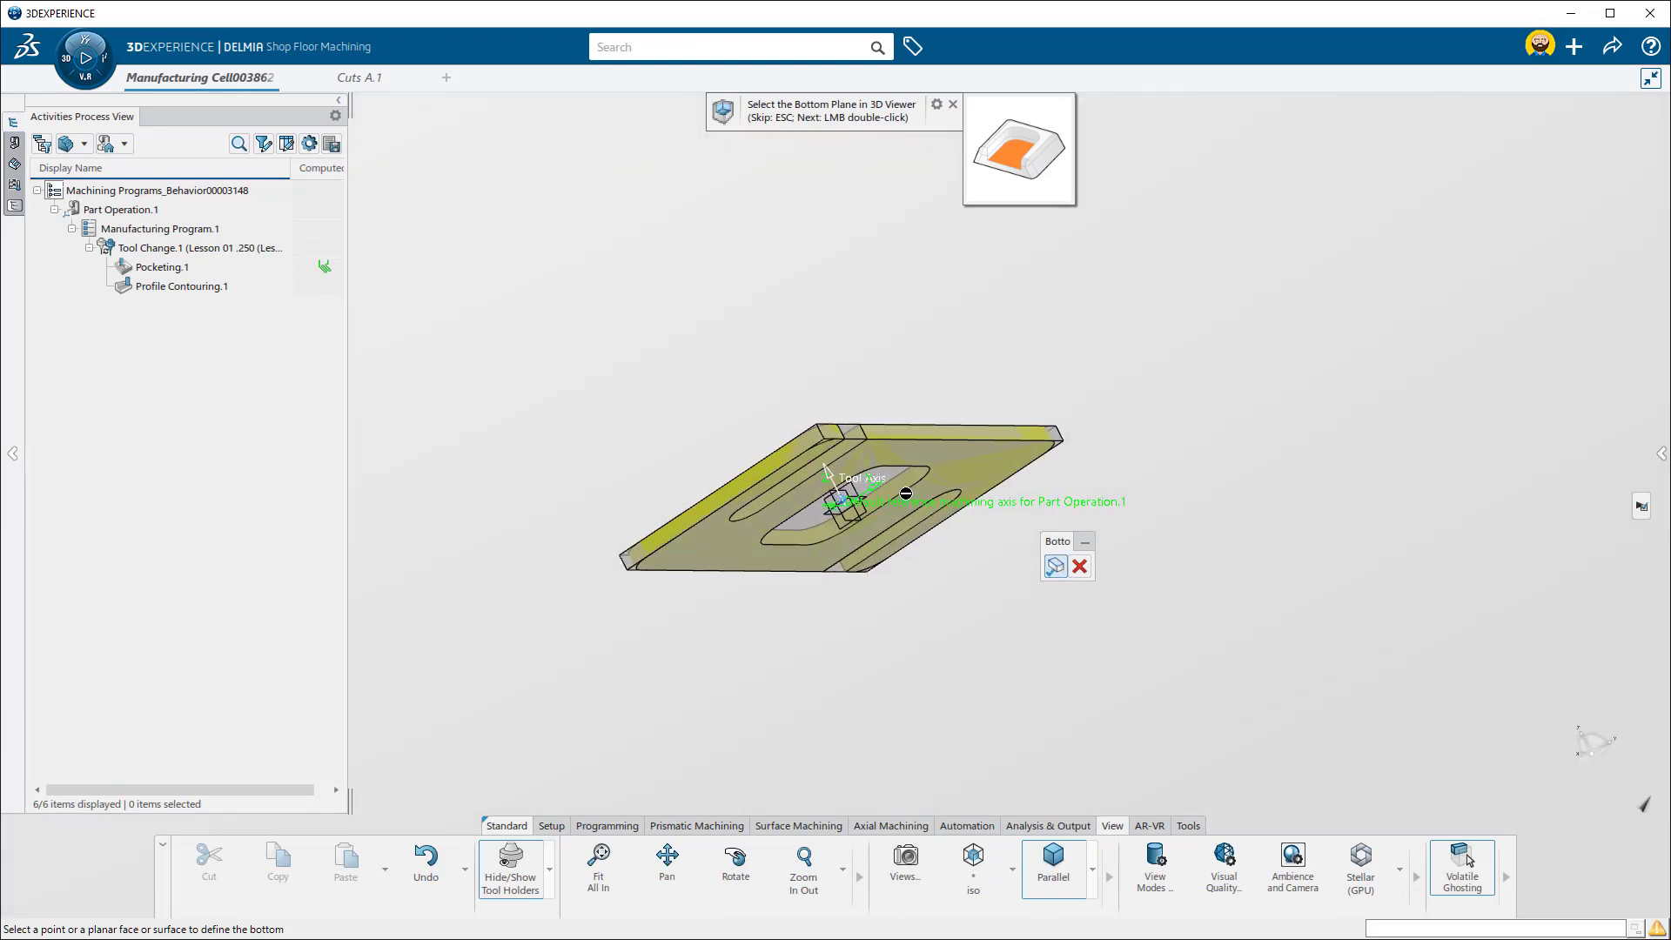
double_click(951, 479)
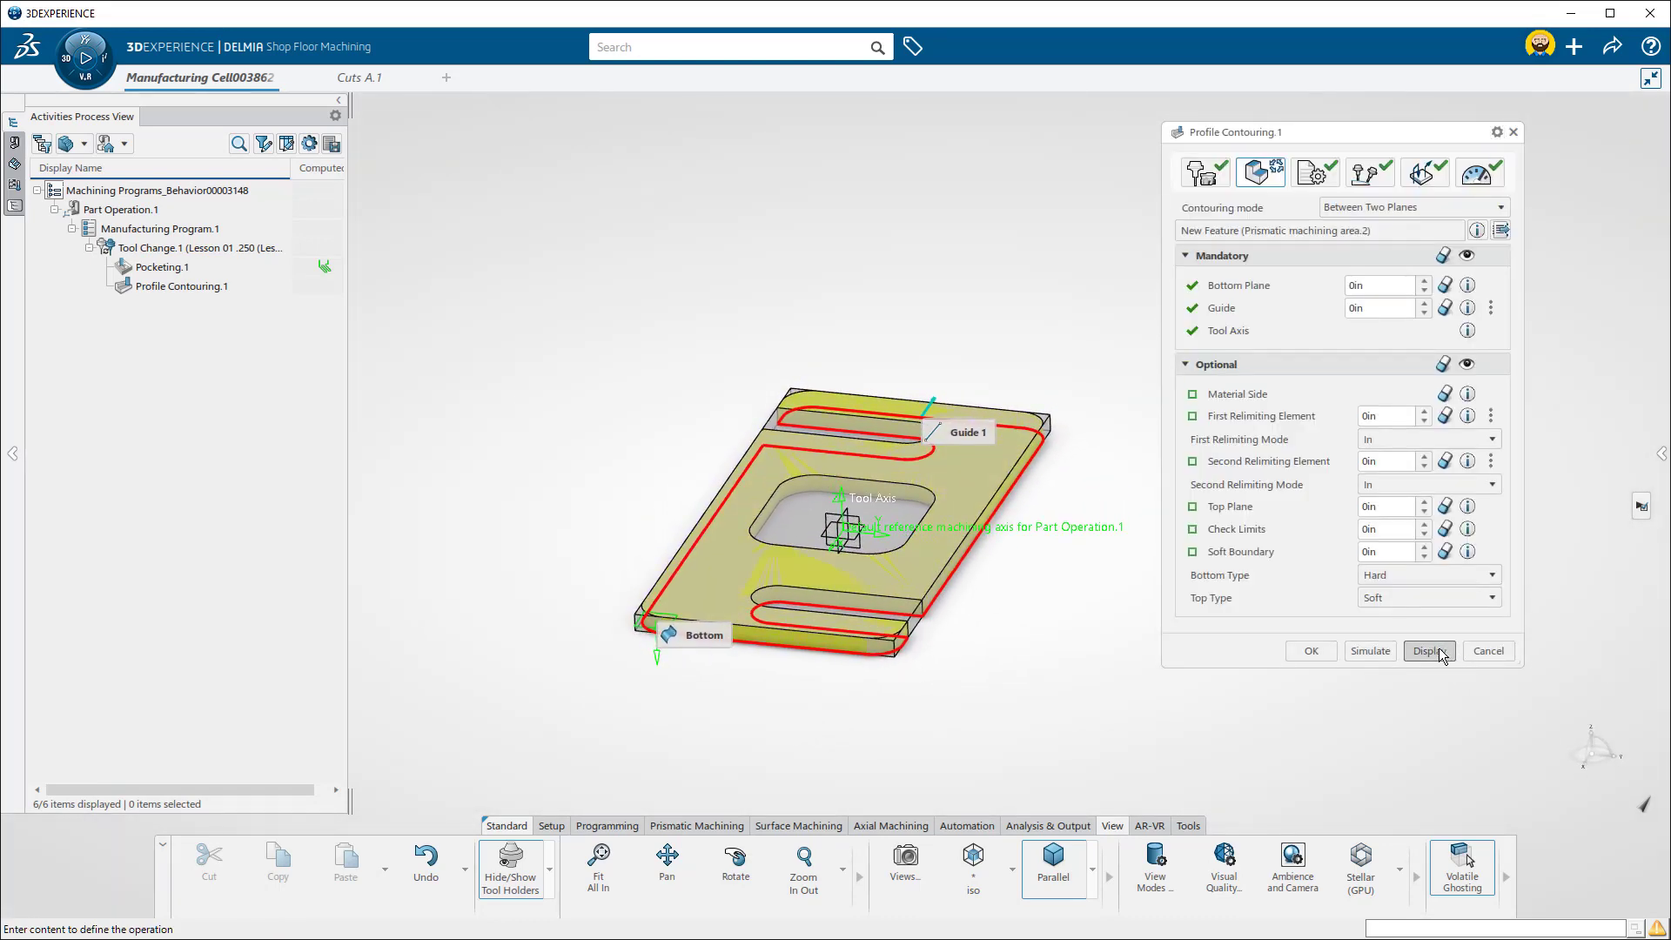
left_click(1439, 651)
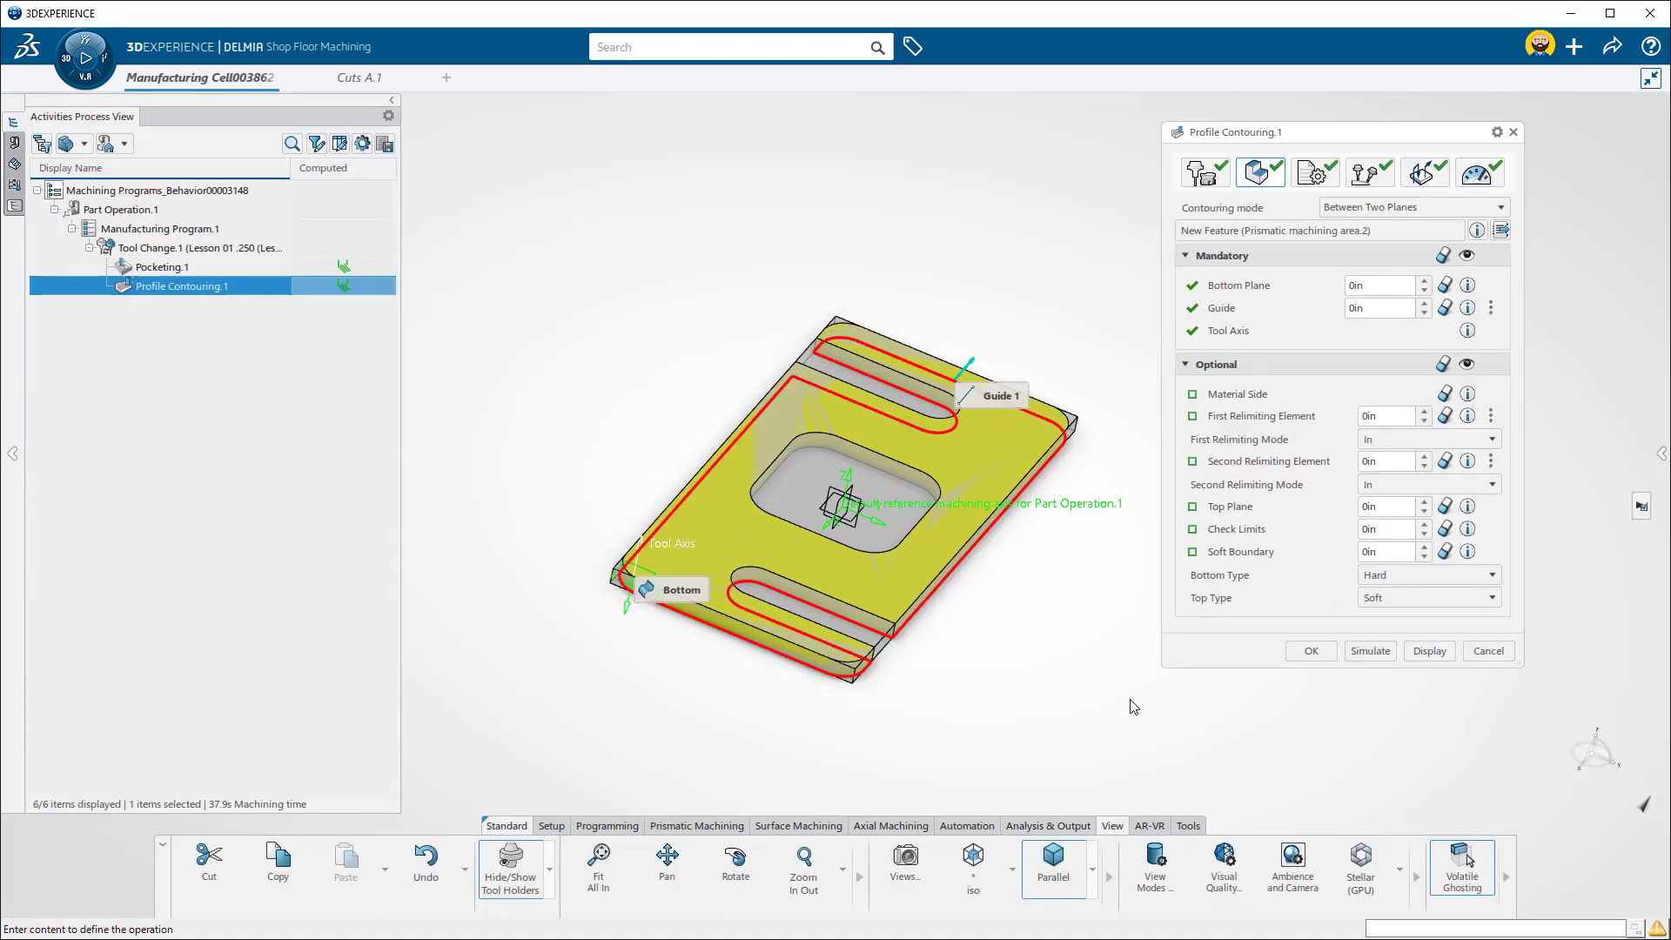
left_click(1311, 651)
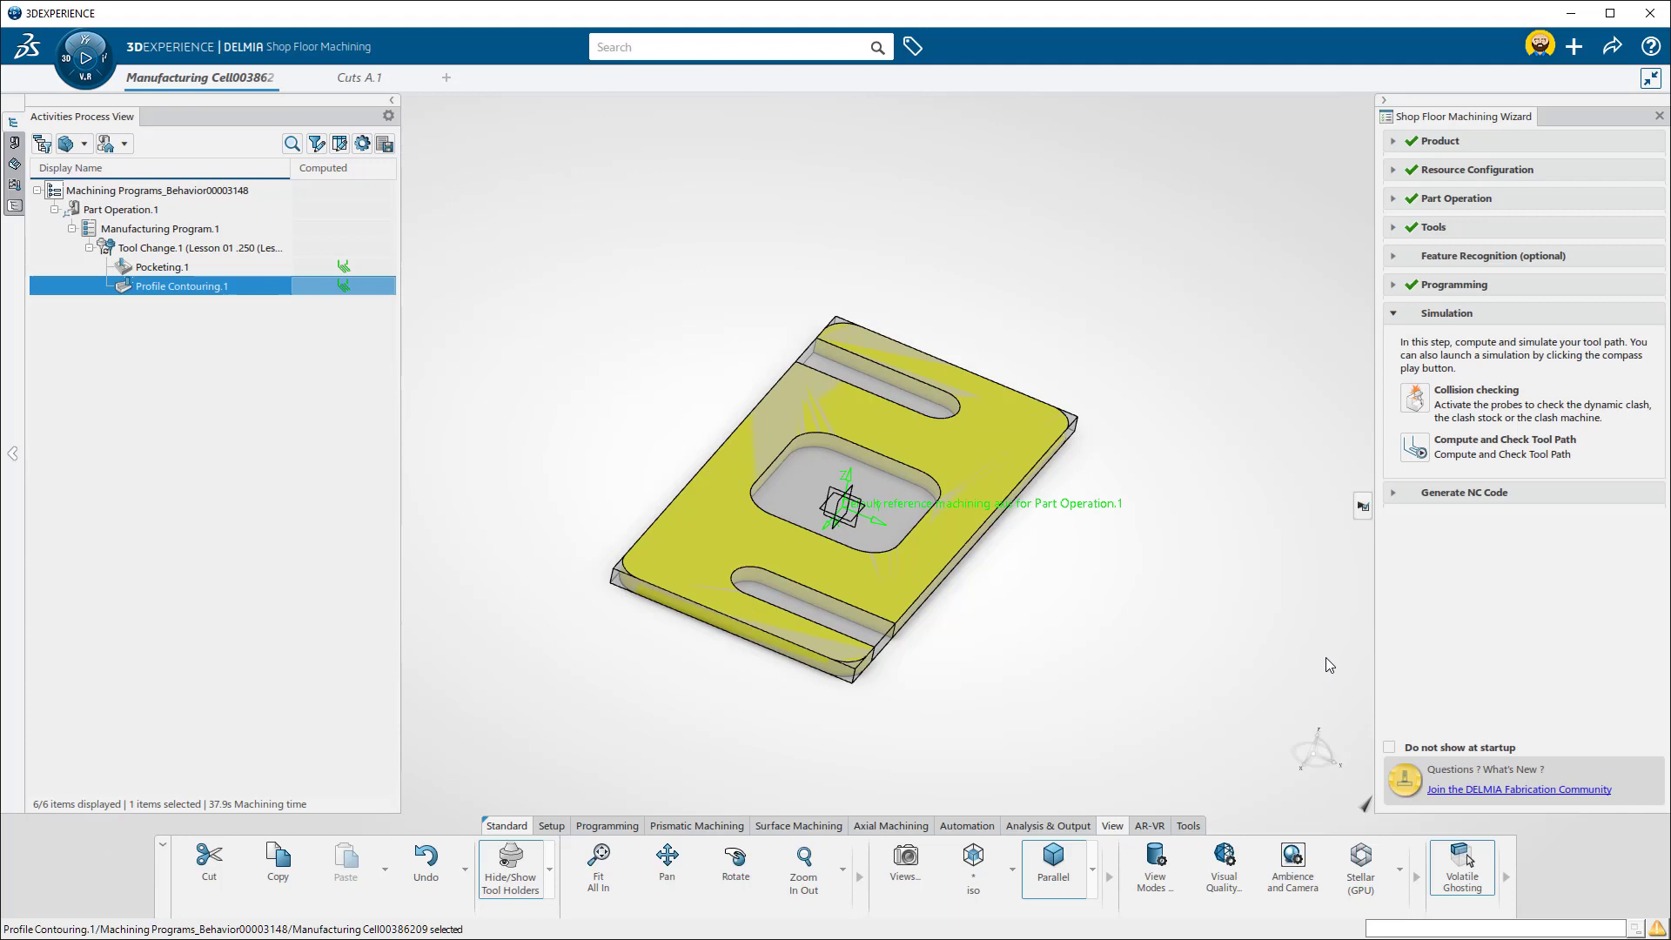
Compute Manufacturing Program.1's tool paths and play the material-removal simulation to 38.002 s
left_click(197, 231)
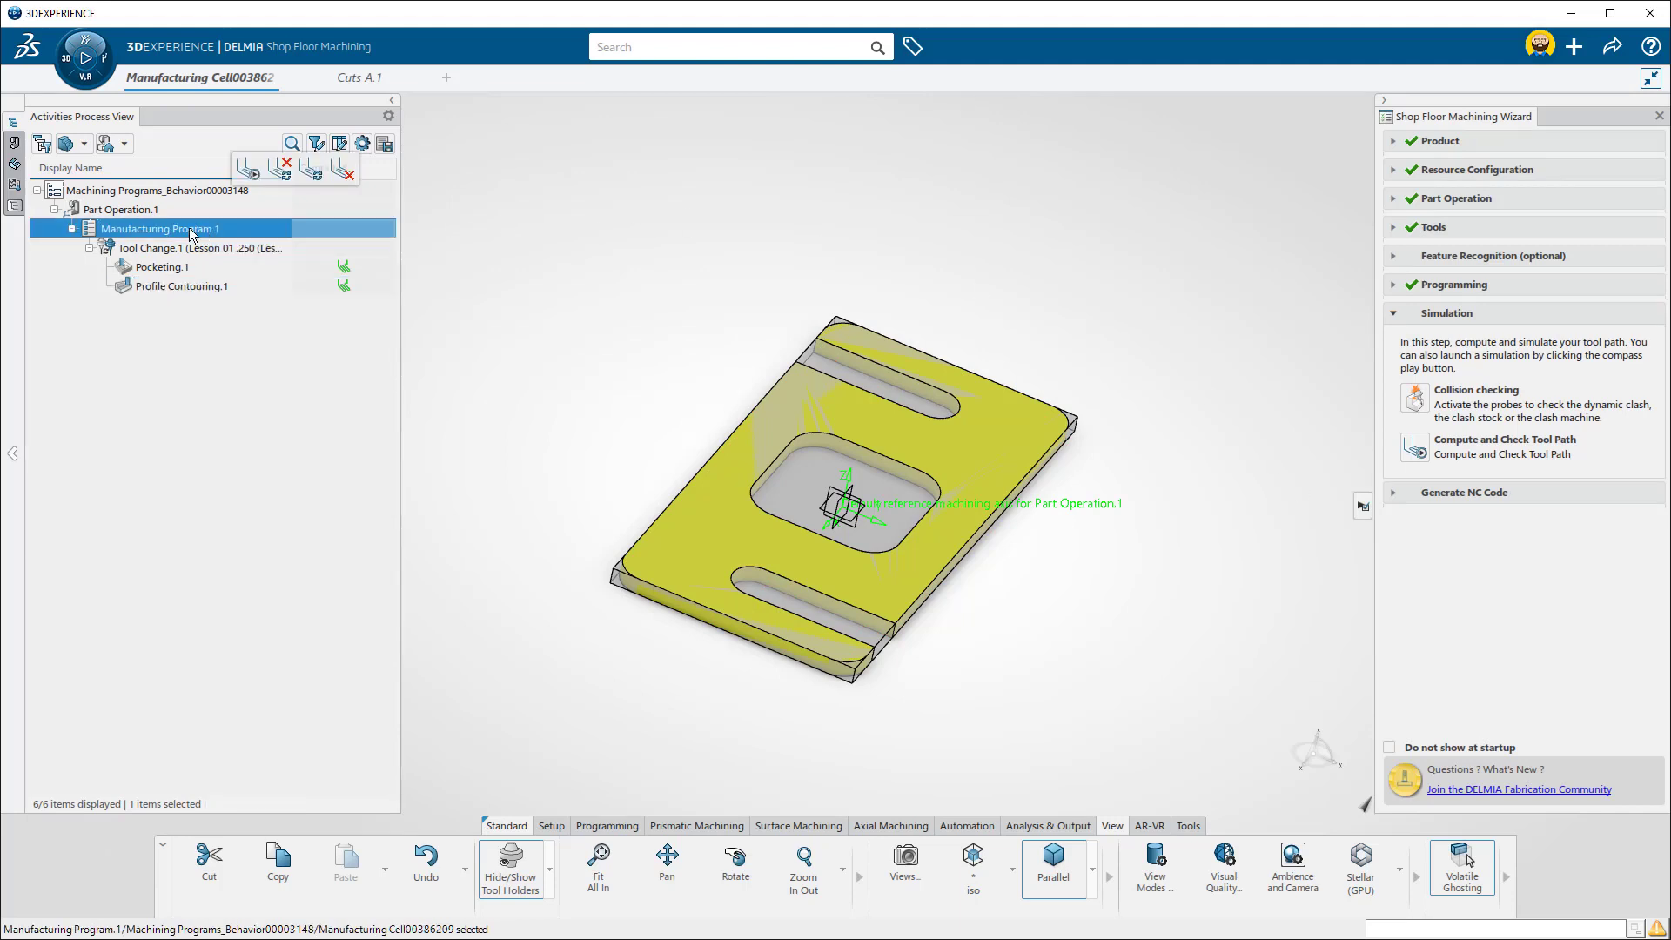
left_click(248, 171)
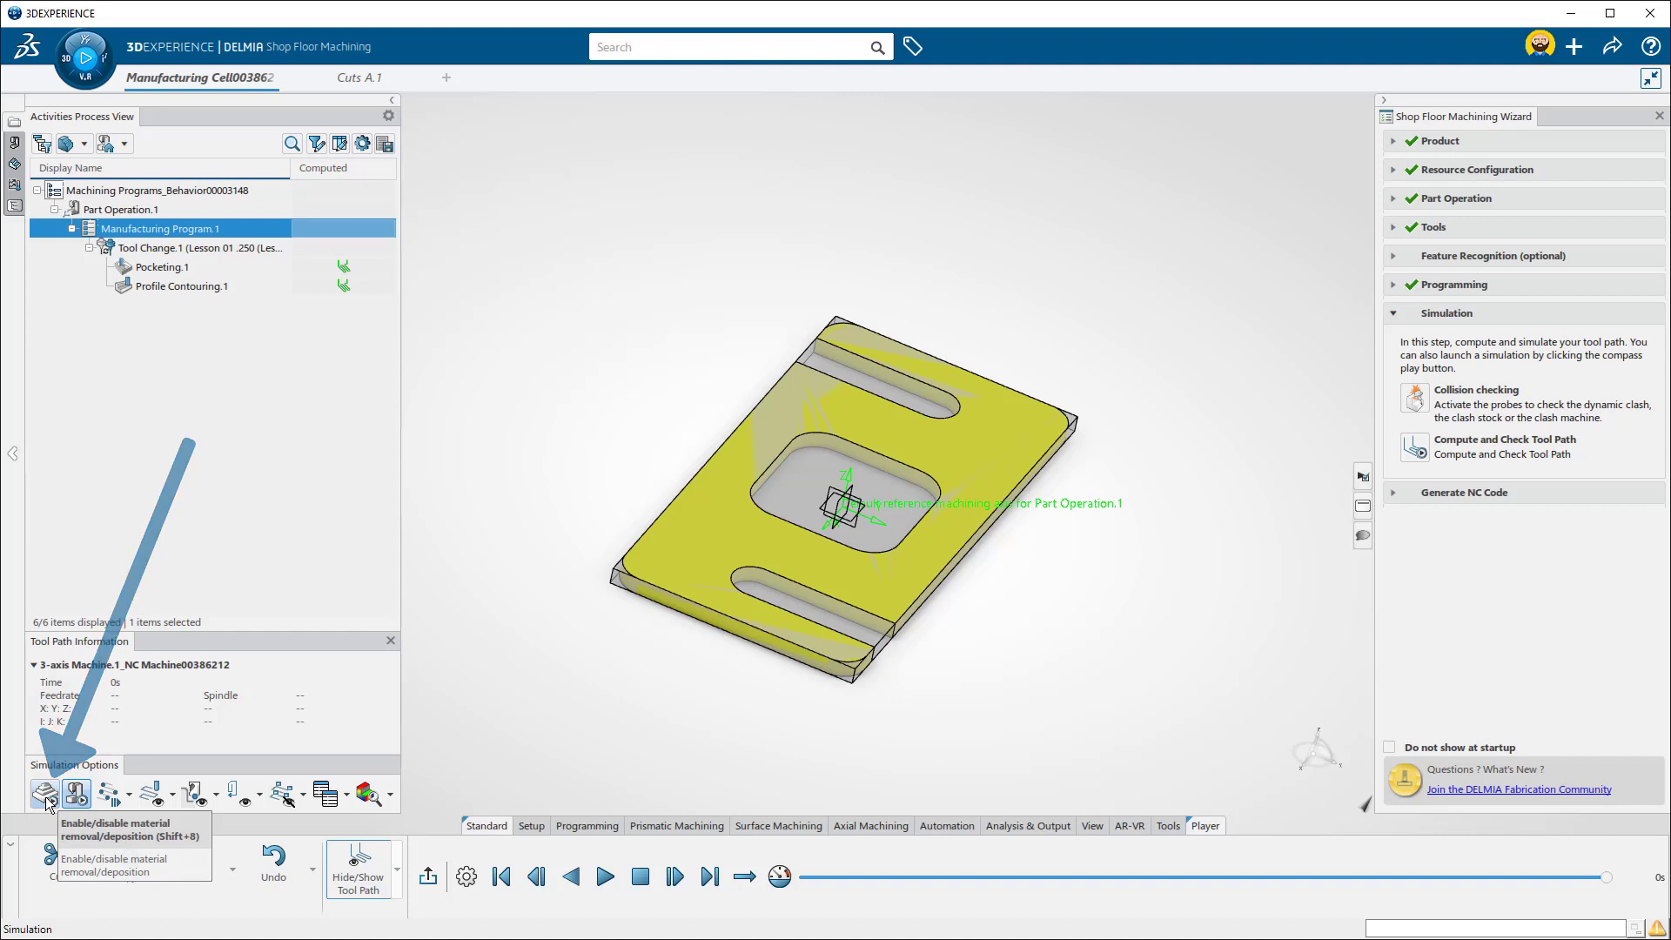
left_click(46, 797)
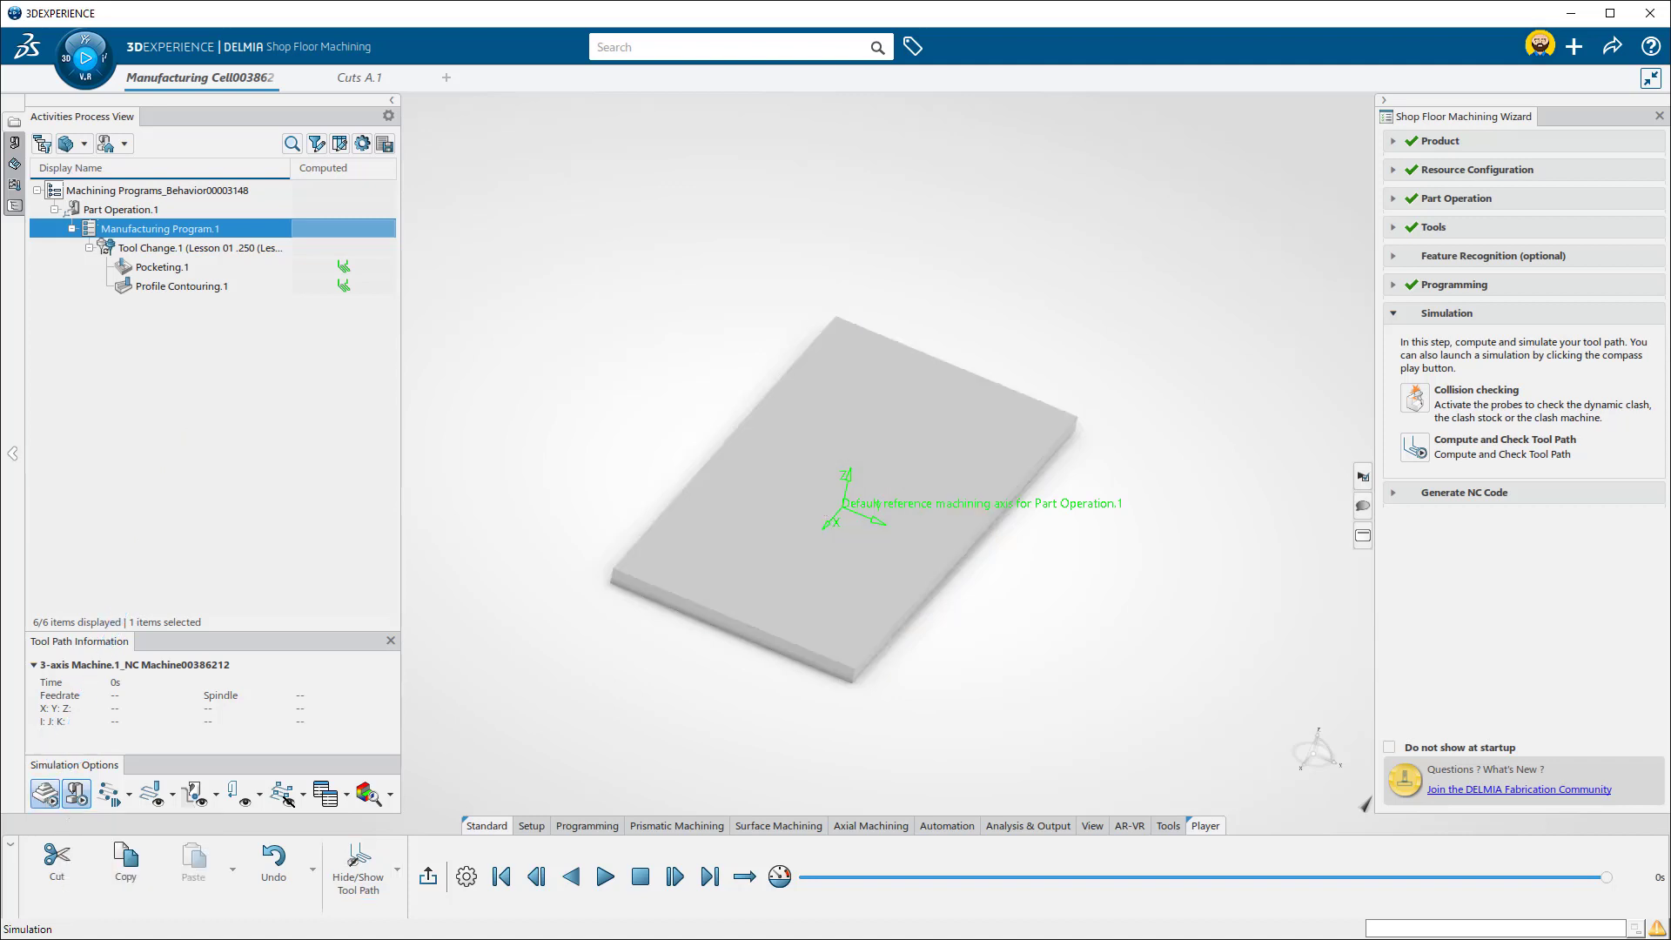
left_click(604, 878)
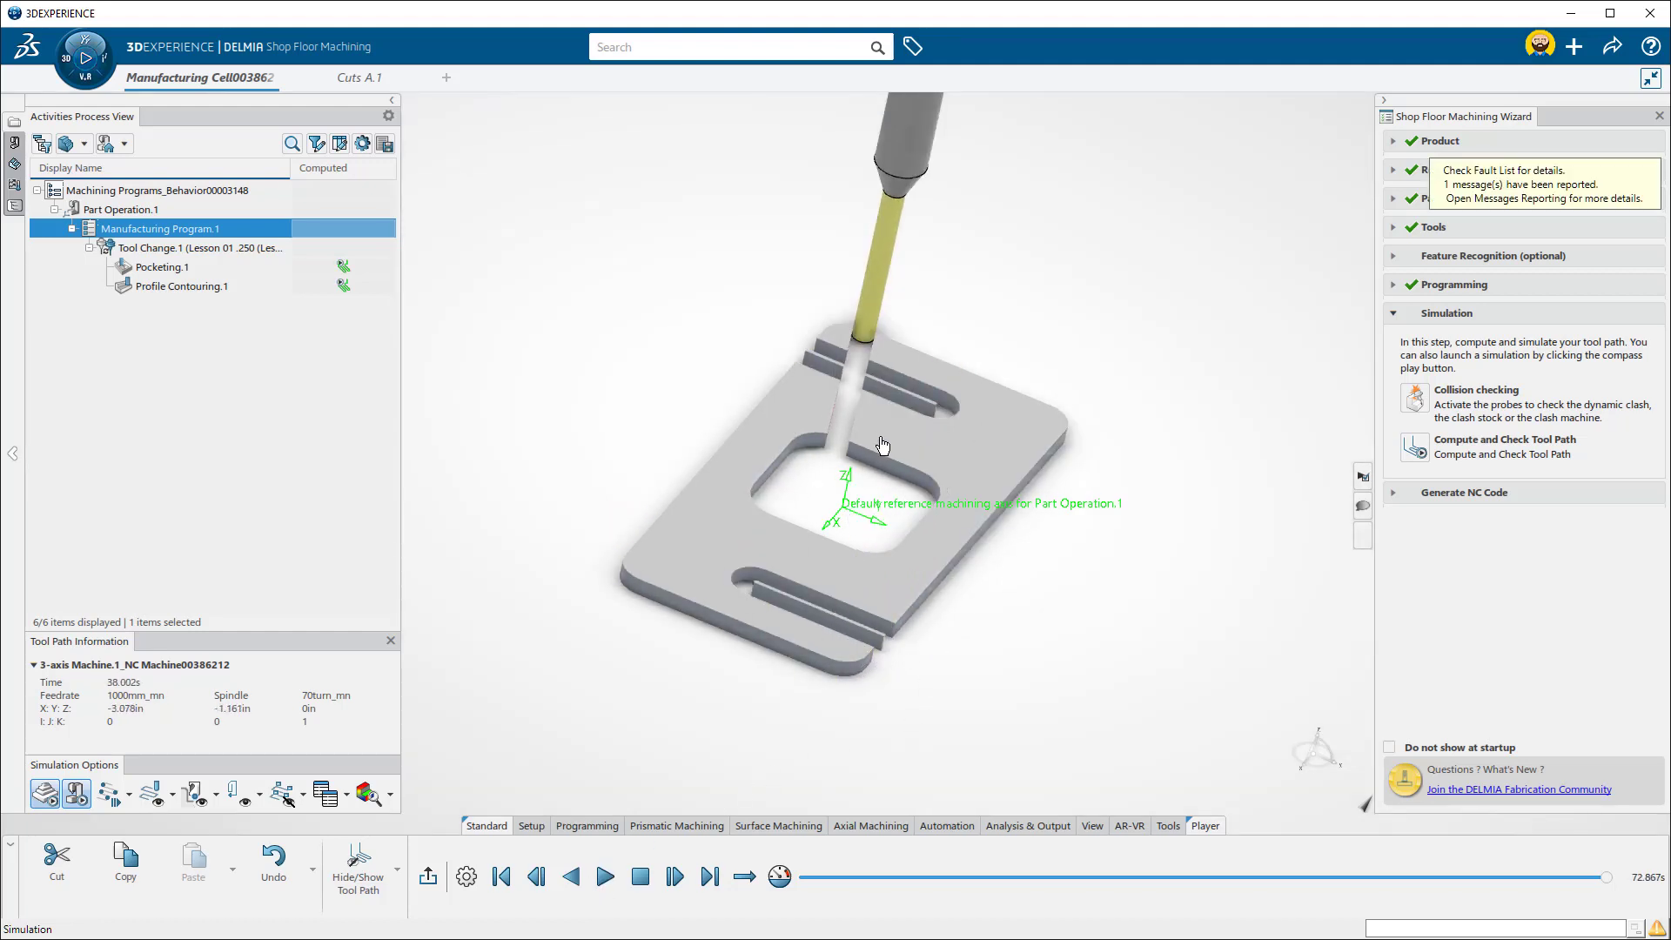
middle_click_drag(933, 635, 876, 670)
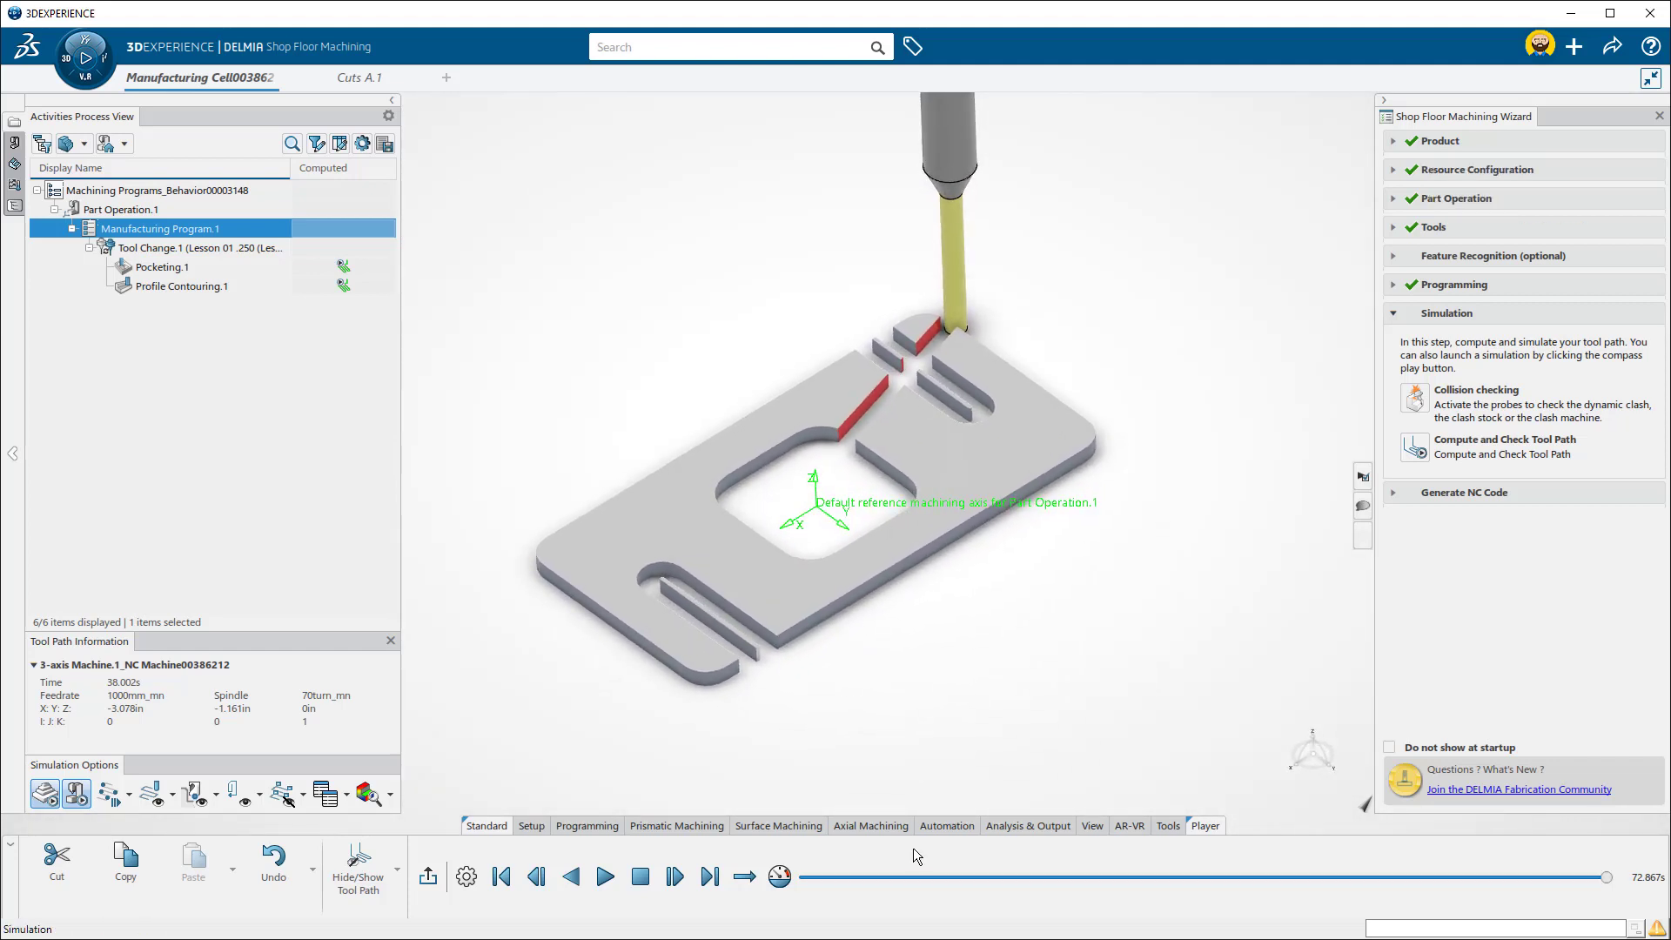
Leave the simulation and set Pocketing.1's approach and retract macros to Axial
left_click(429, 877)
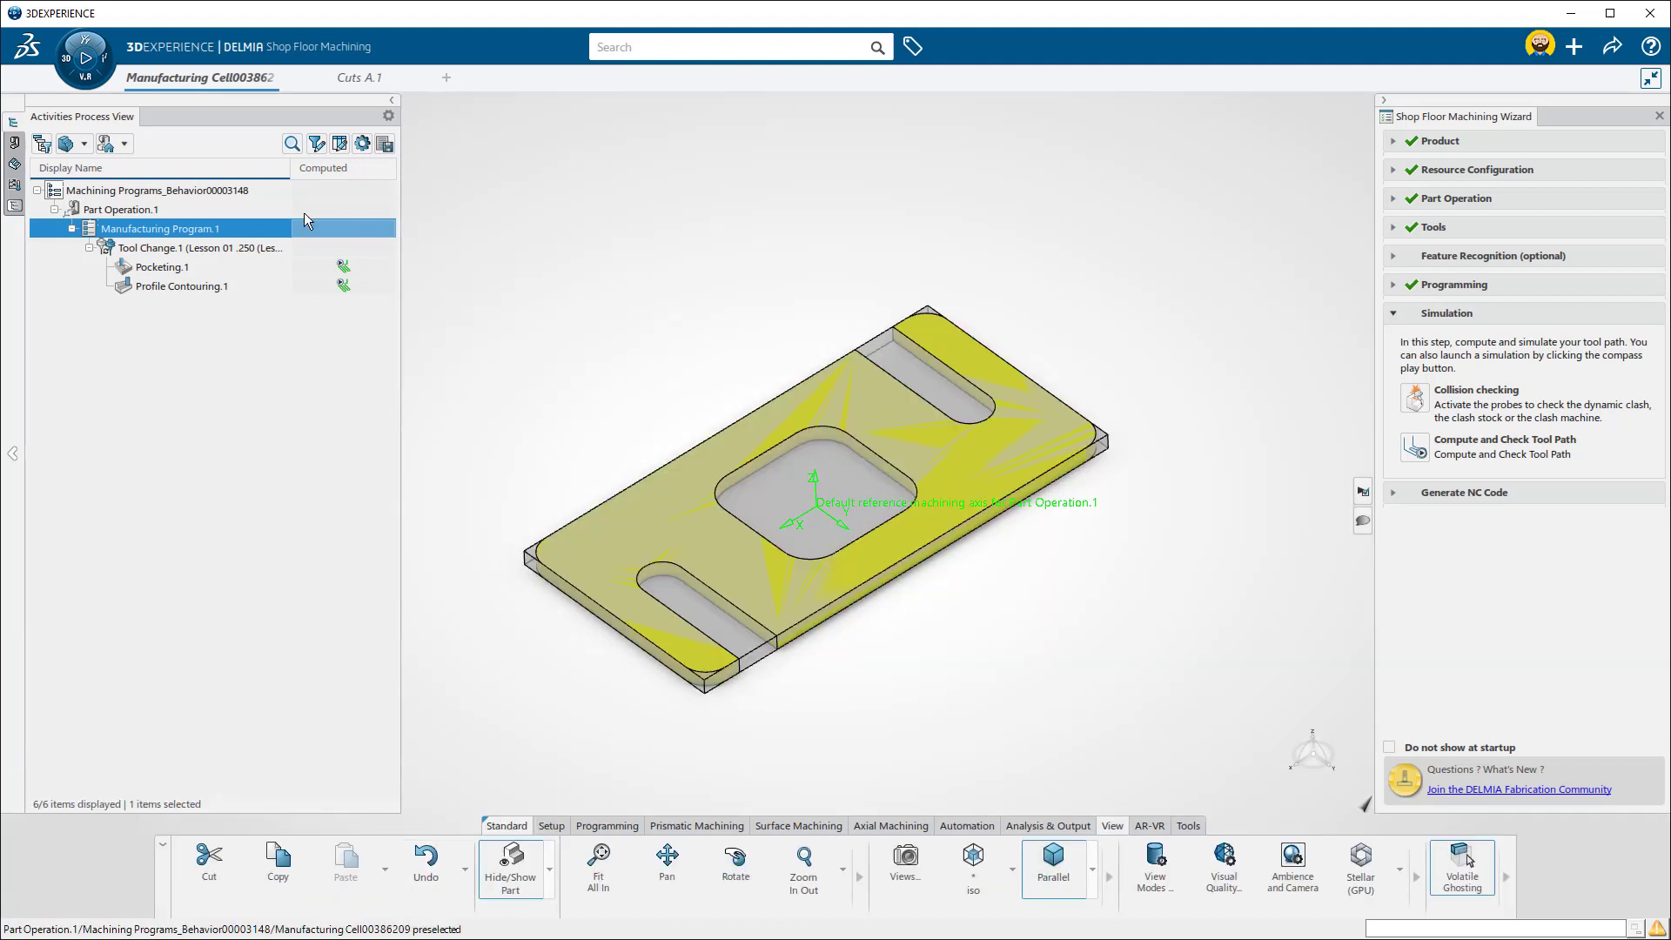
left_click(178, 270)
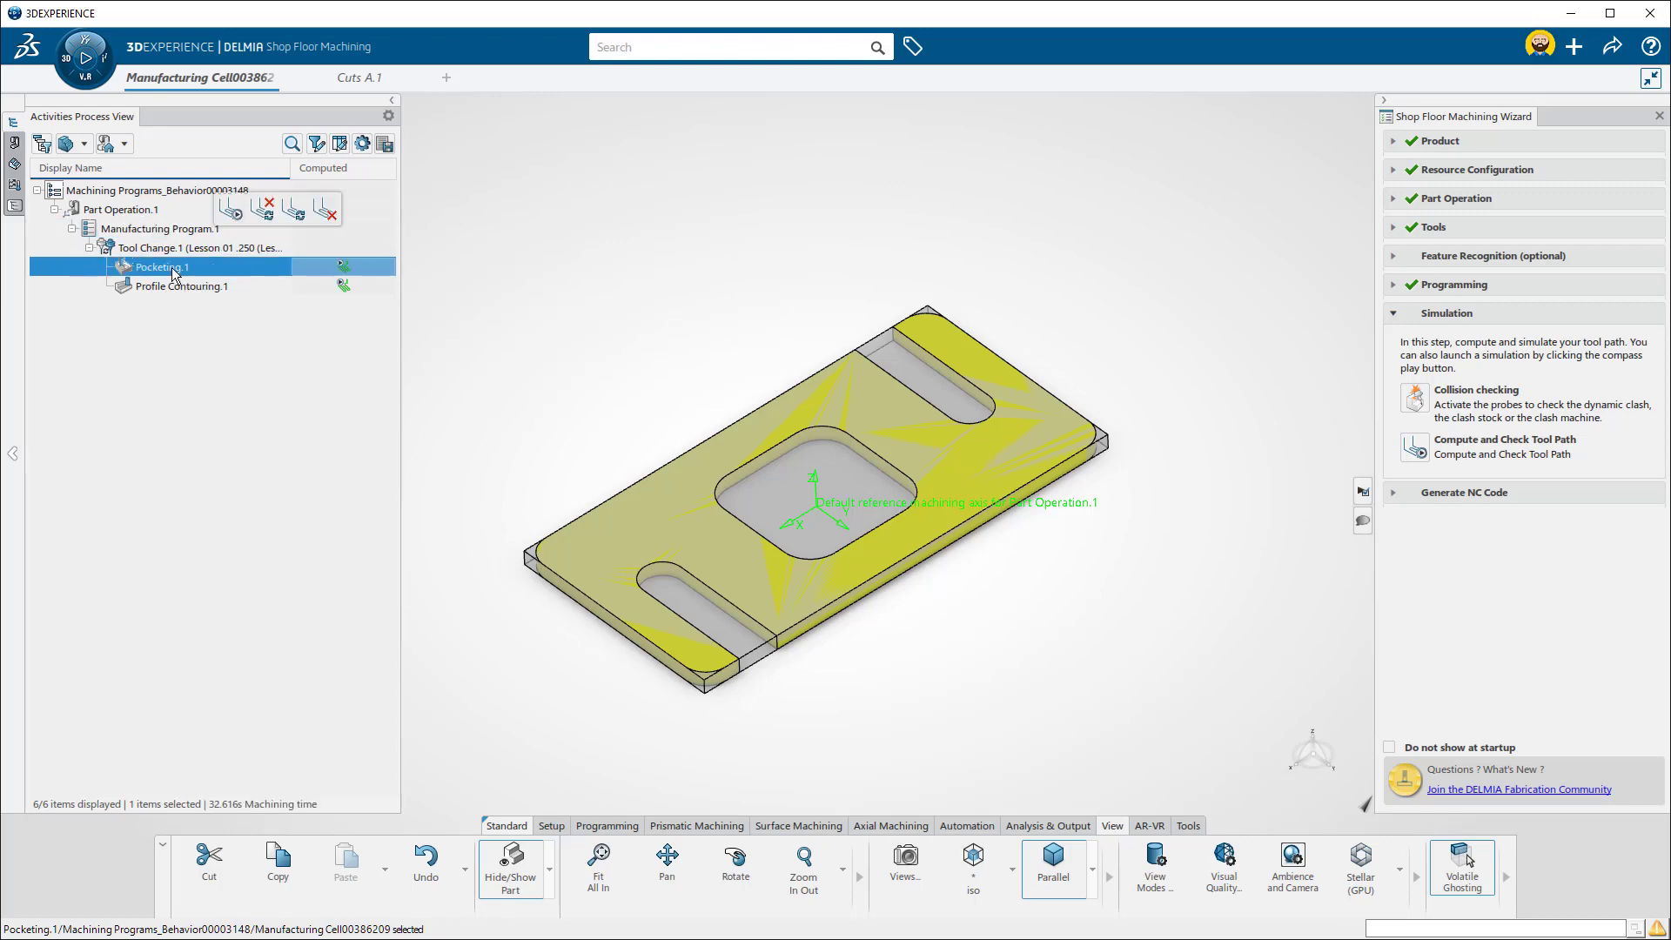
double_click(174, 272)
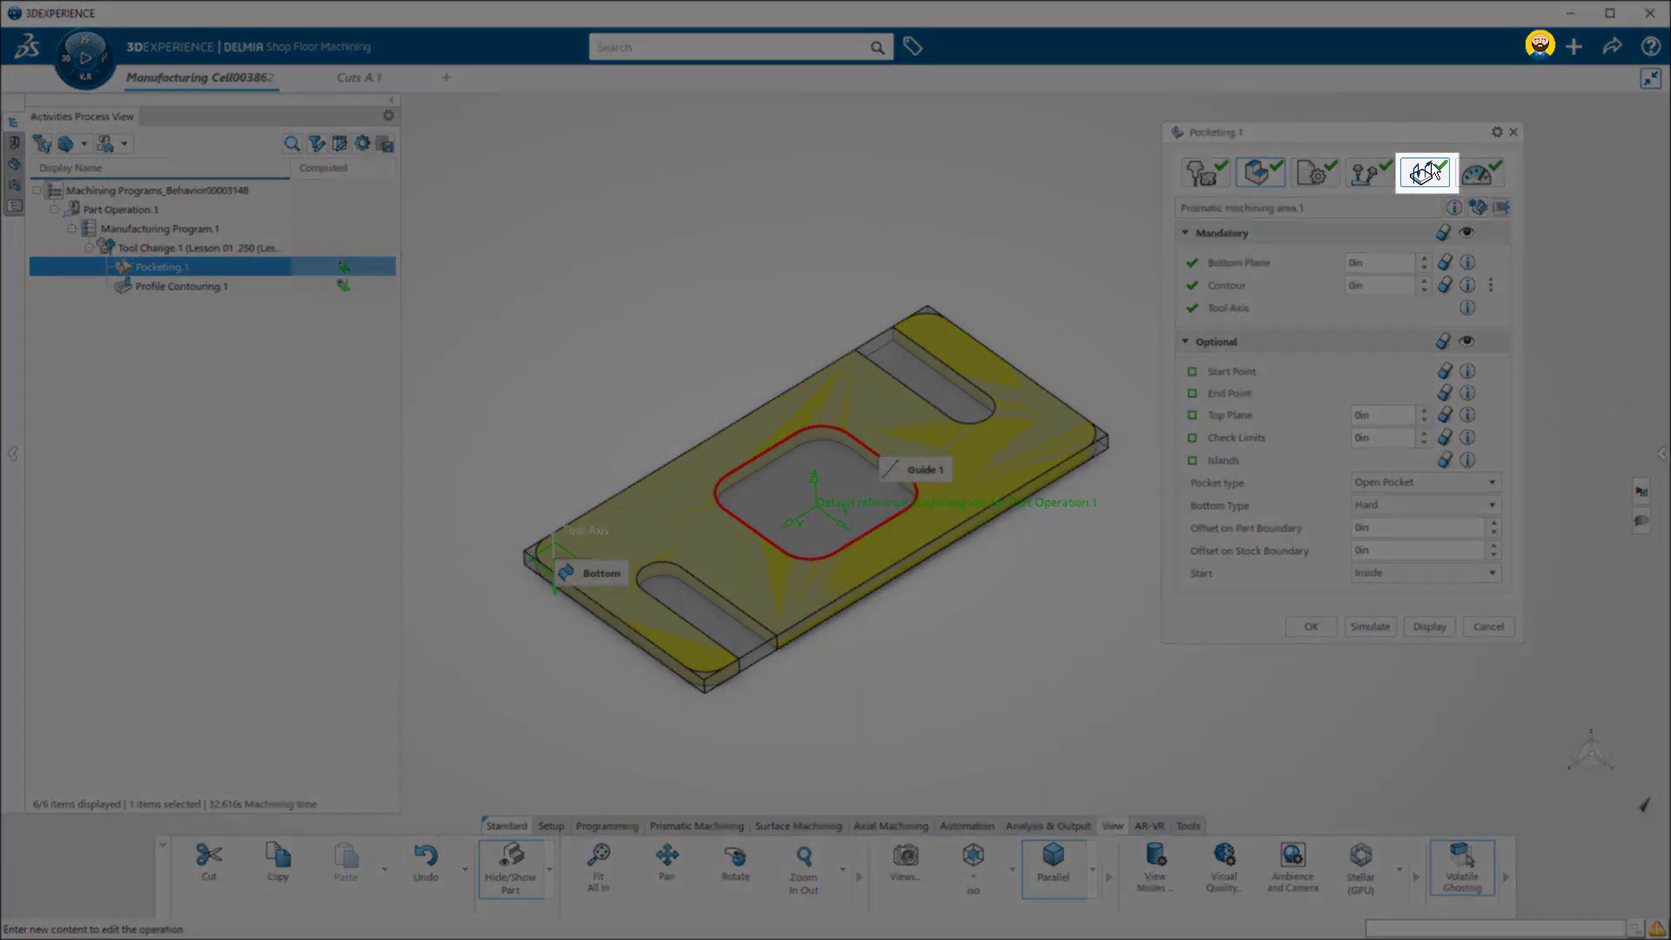
left_click(1425, 172)
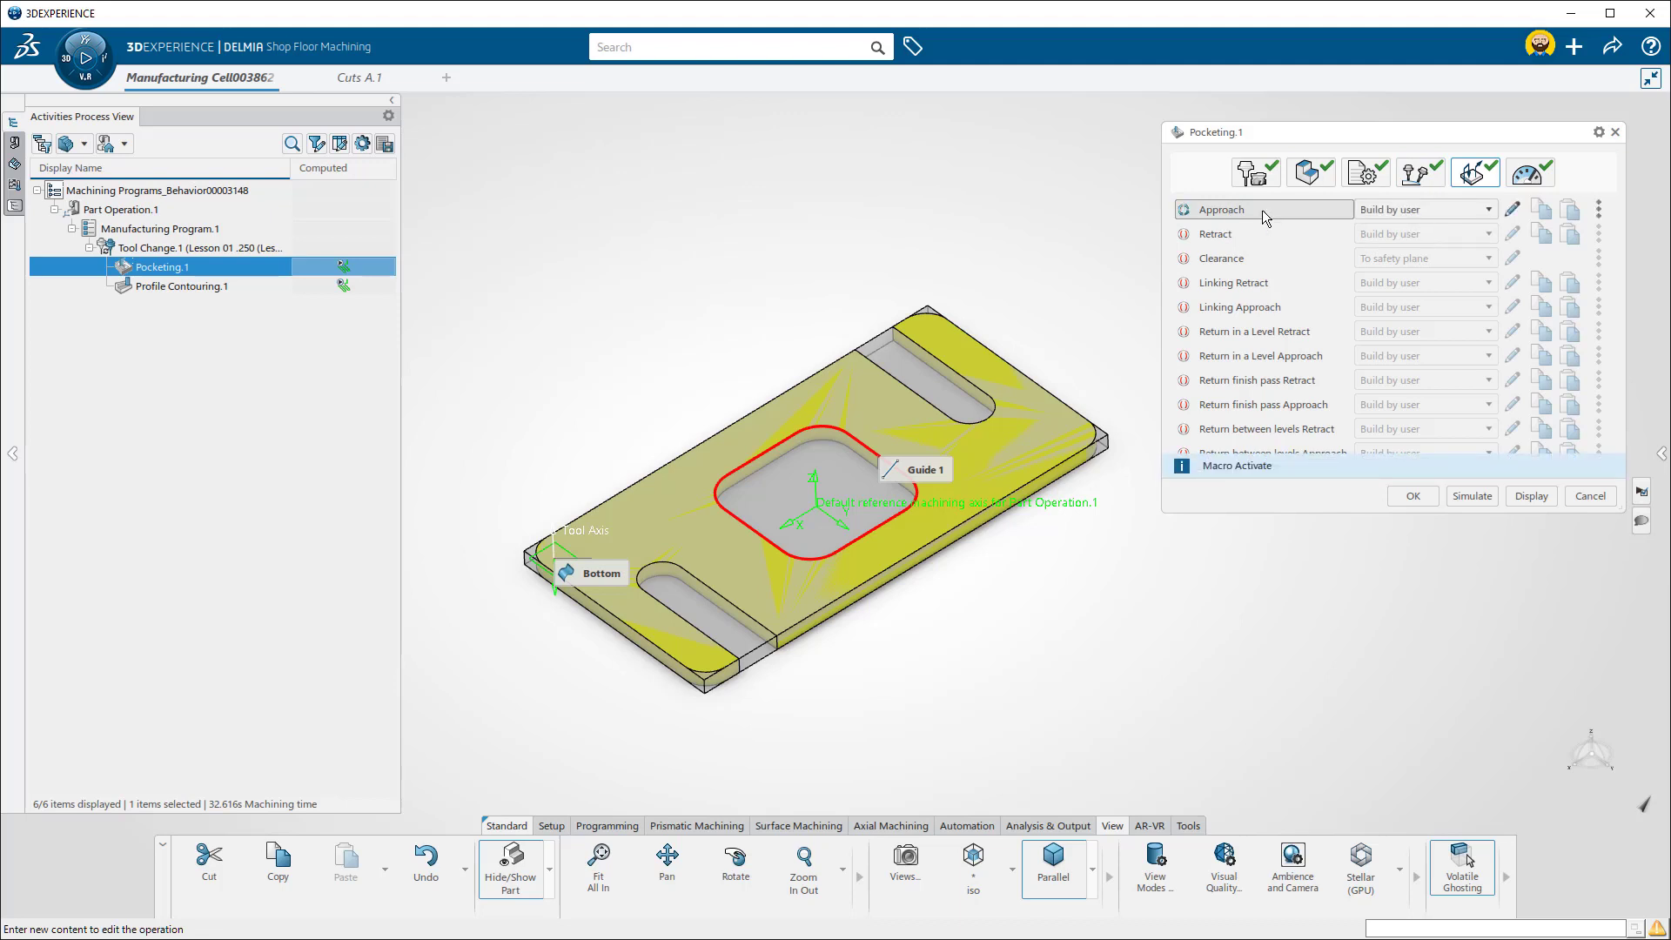
left_click(1262, 211)
left_click(1391, 214)
left_click(1384, 277)
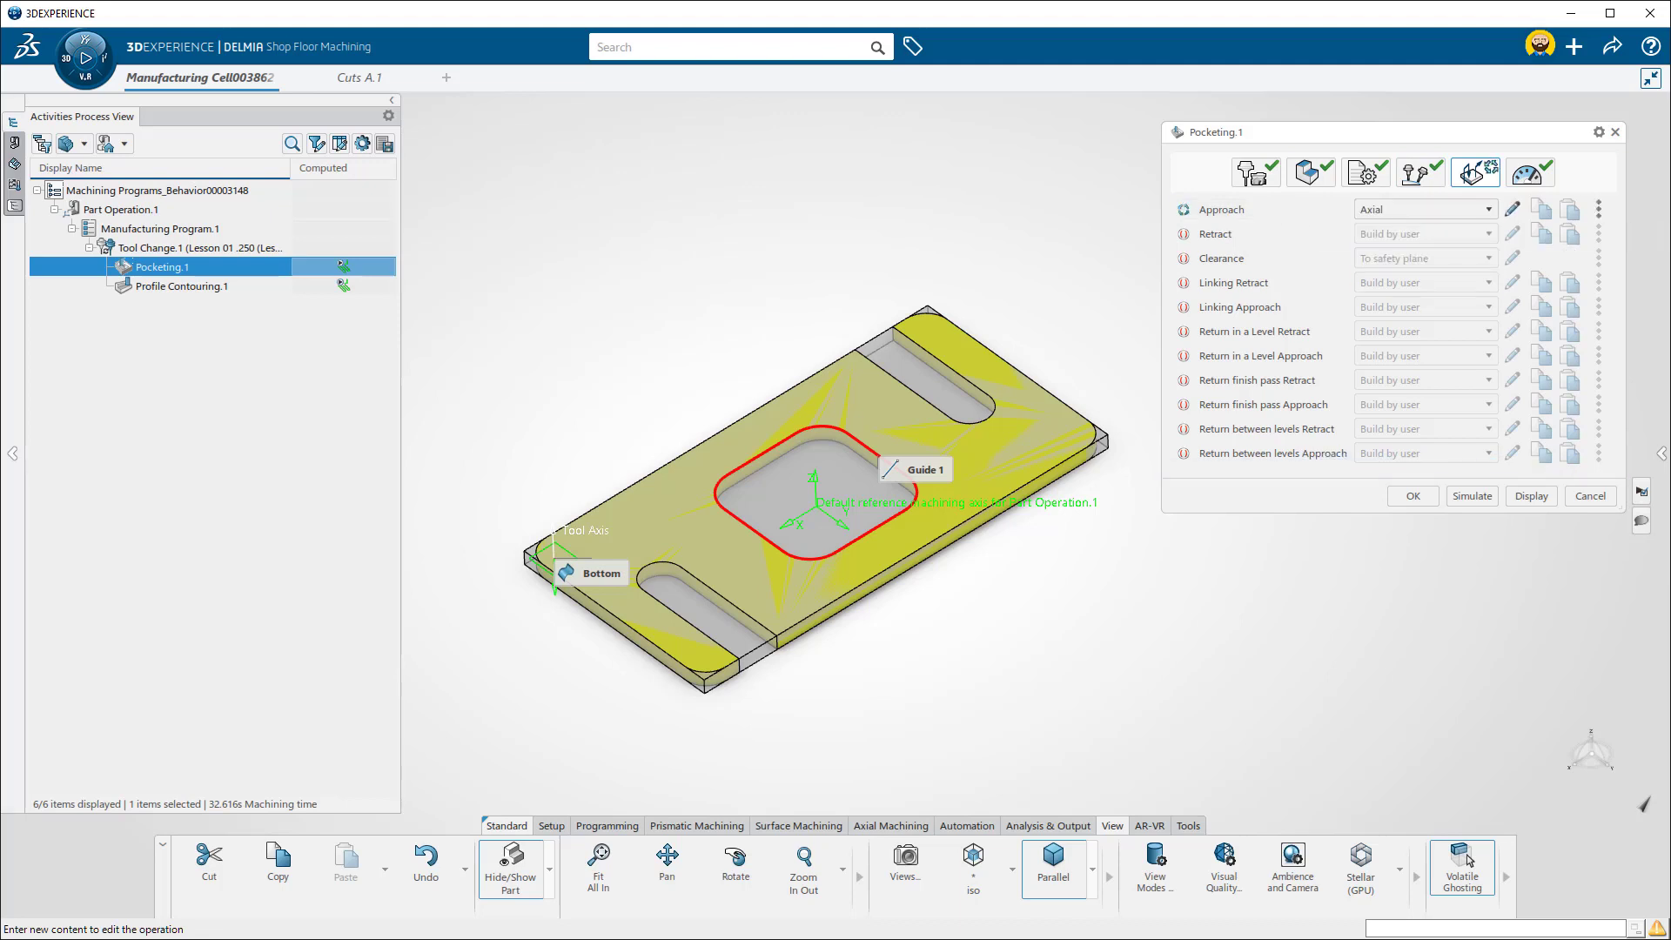
left_click(1255, 239)
left_click(1419, 234)
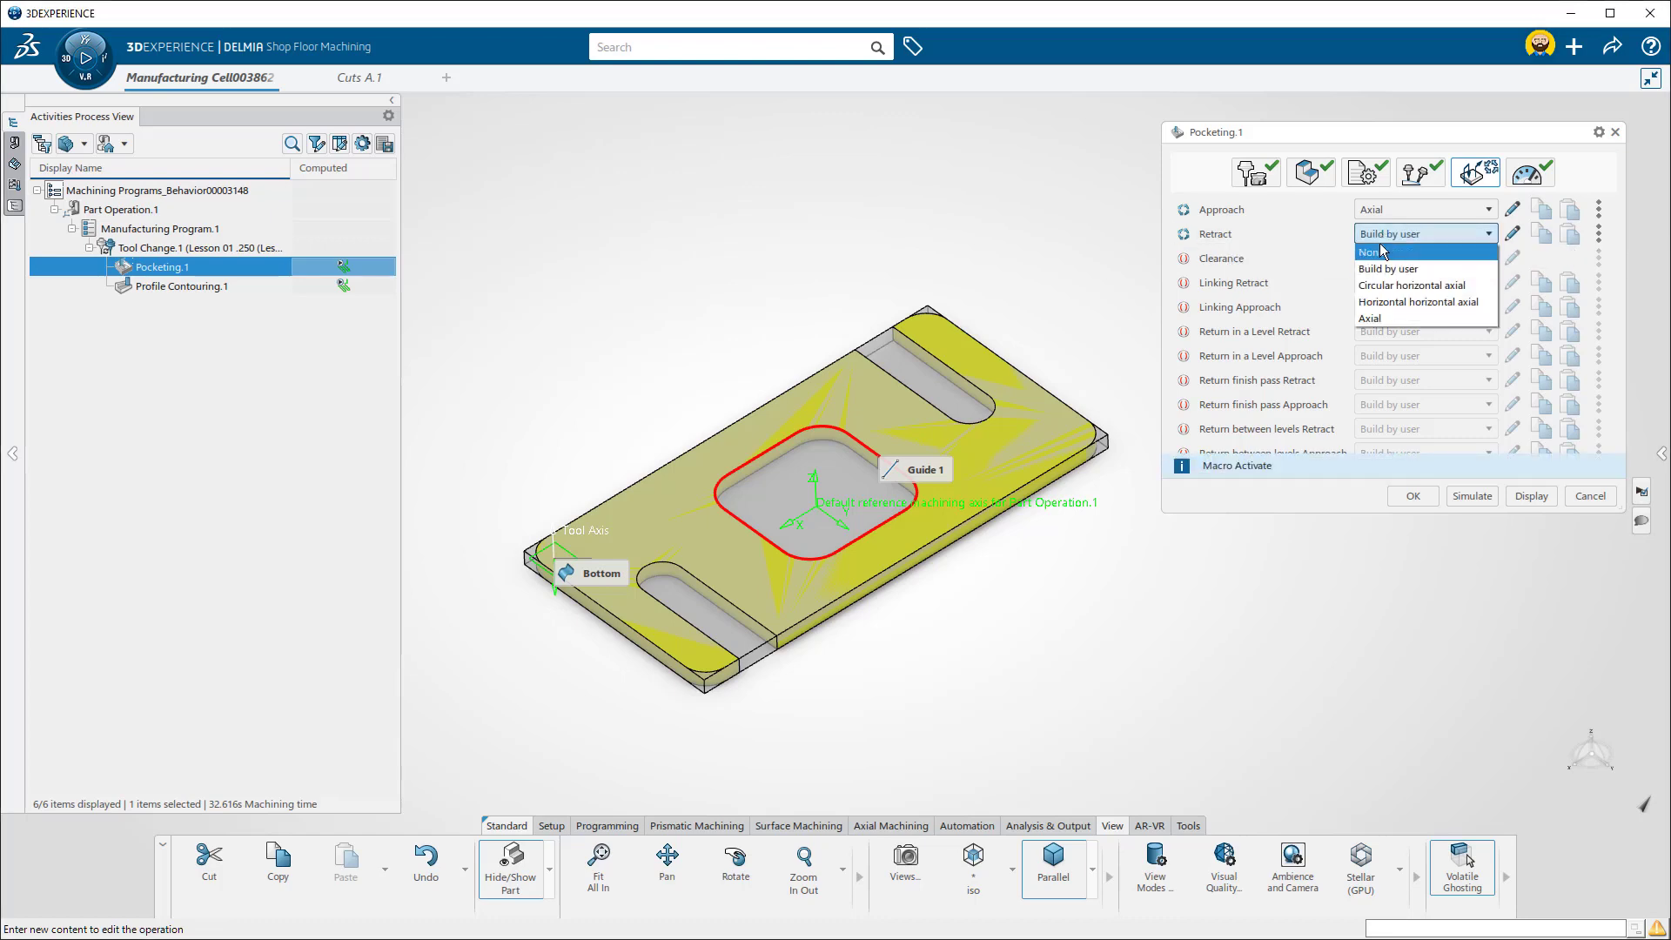
left_click(1393, 320)
left_click(1412, 496)
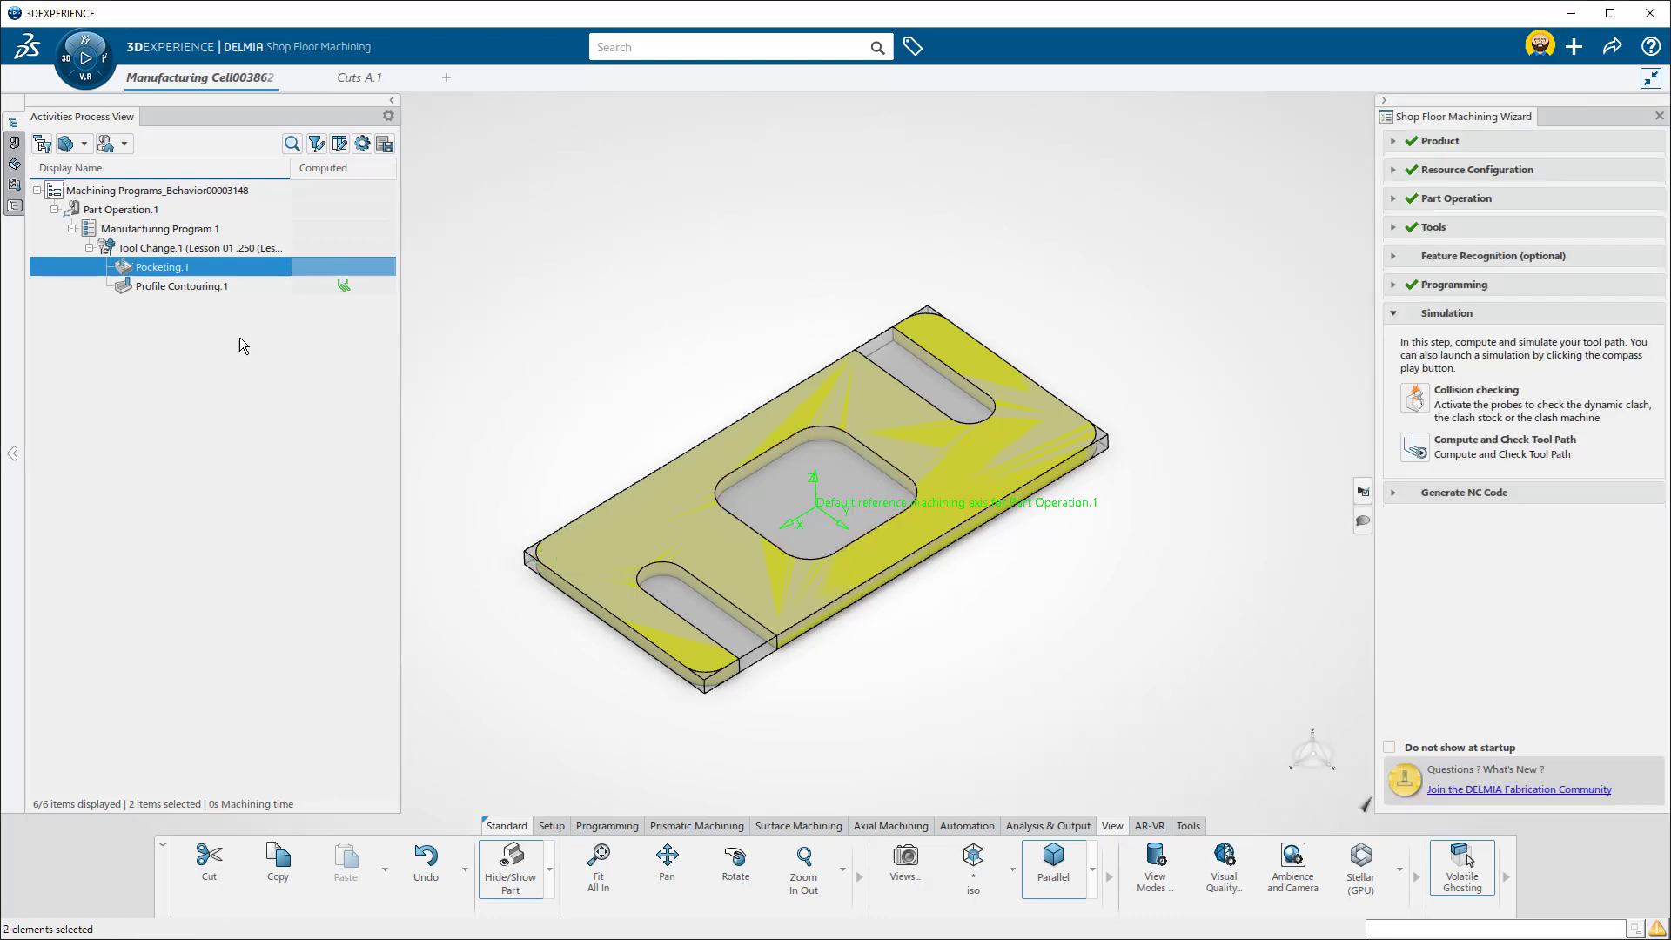
Set Profile Contouring.1's approach and retract macros to Axial
double_click(231, 287)
left_click(1424, 172)
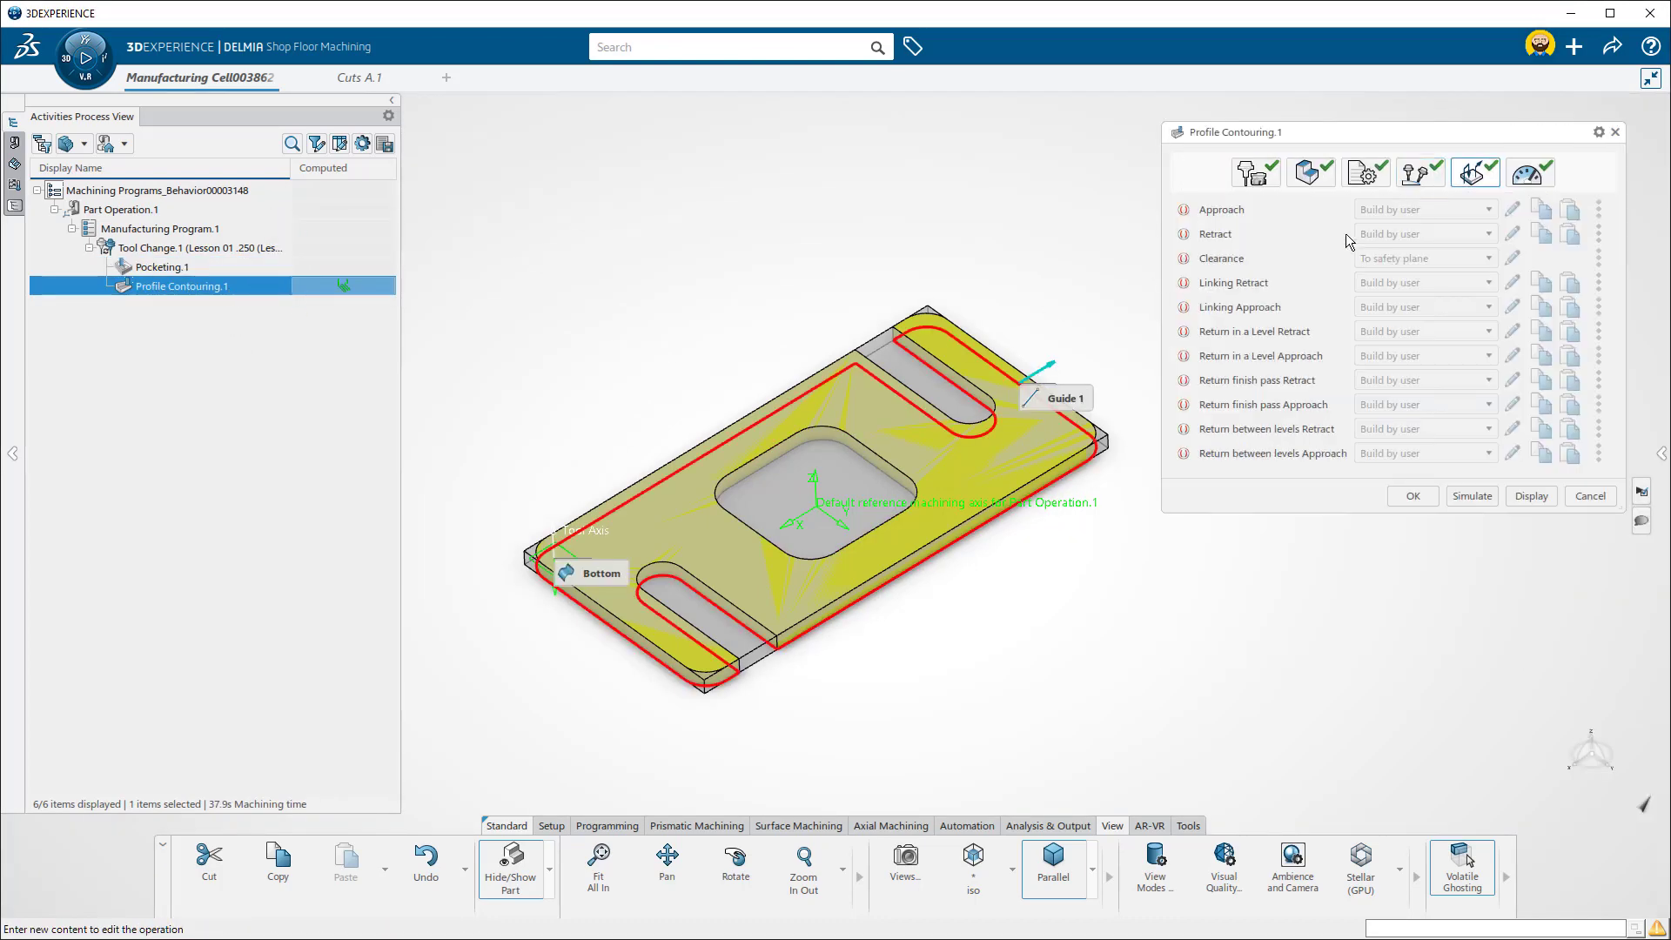
left_click(1393, 209)
left_click(1374, 296)
left_click(1419, 234)
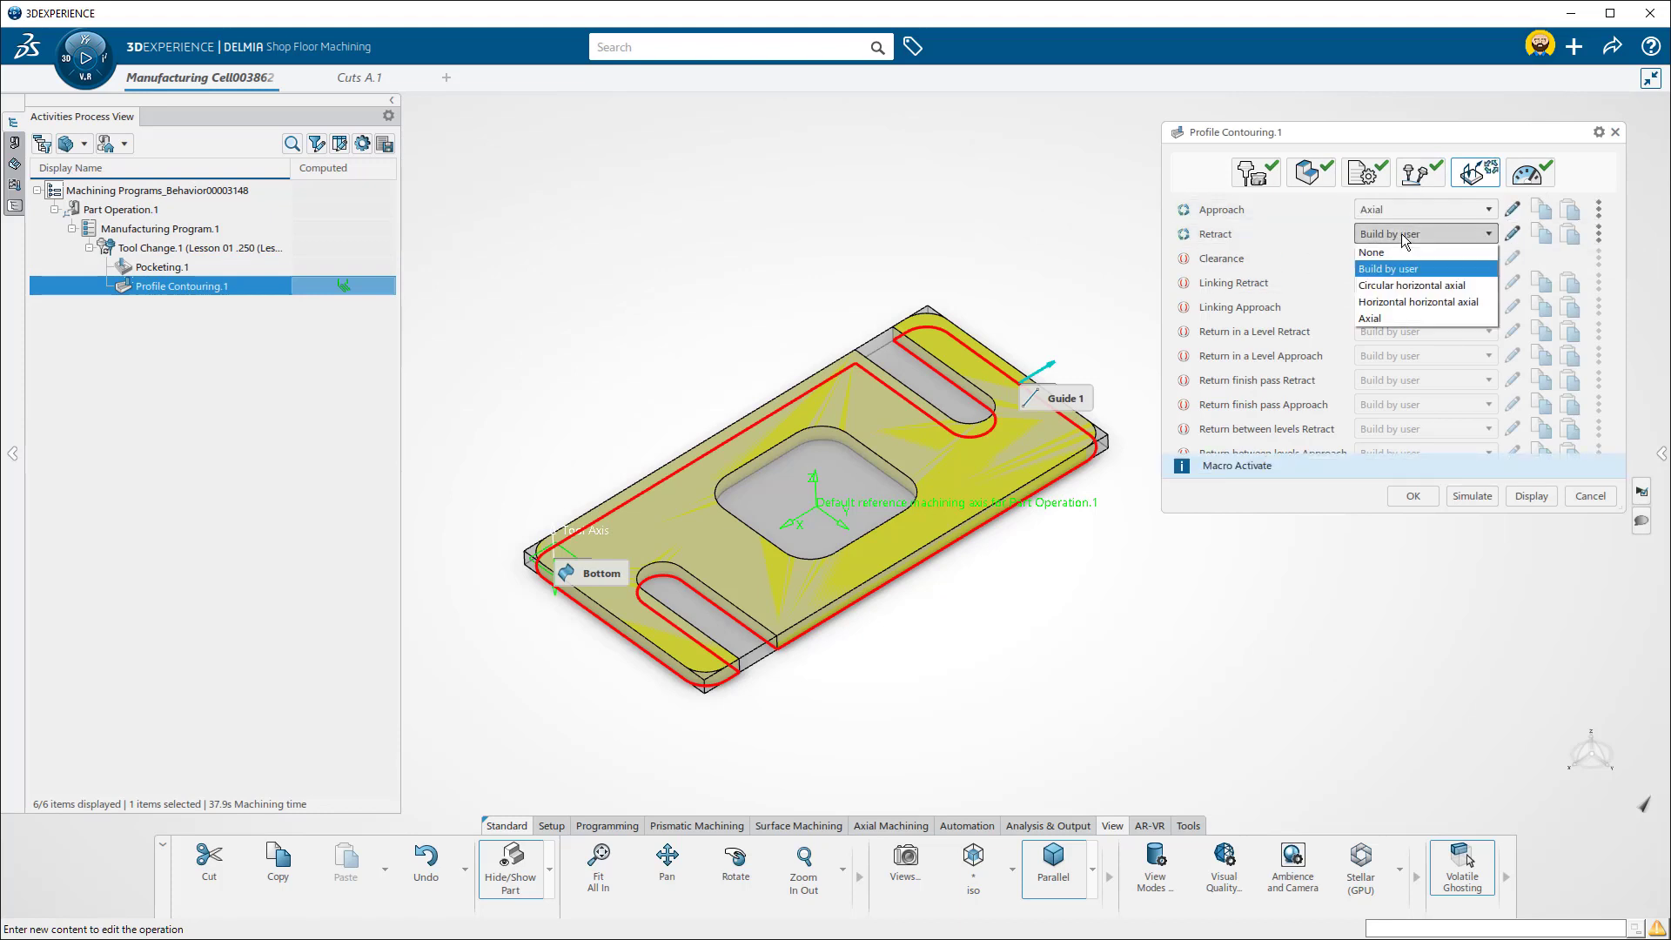
left_click(1382, 318)
left_click(1412, 496)
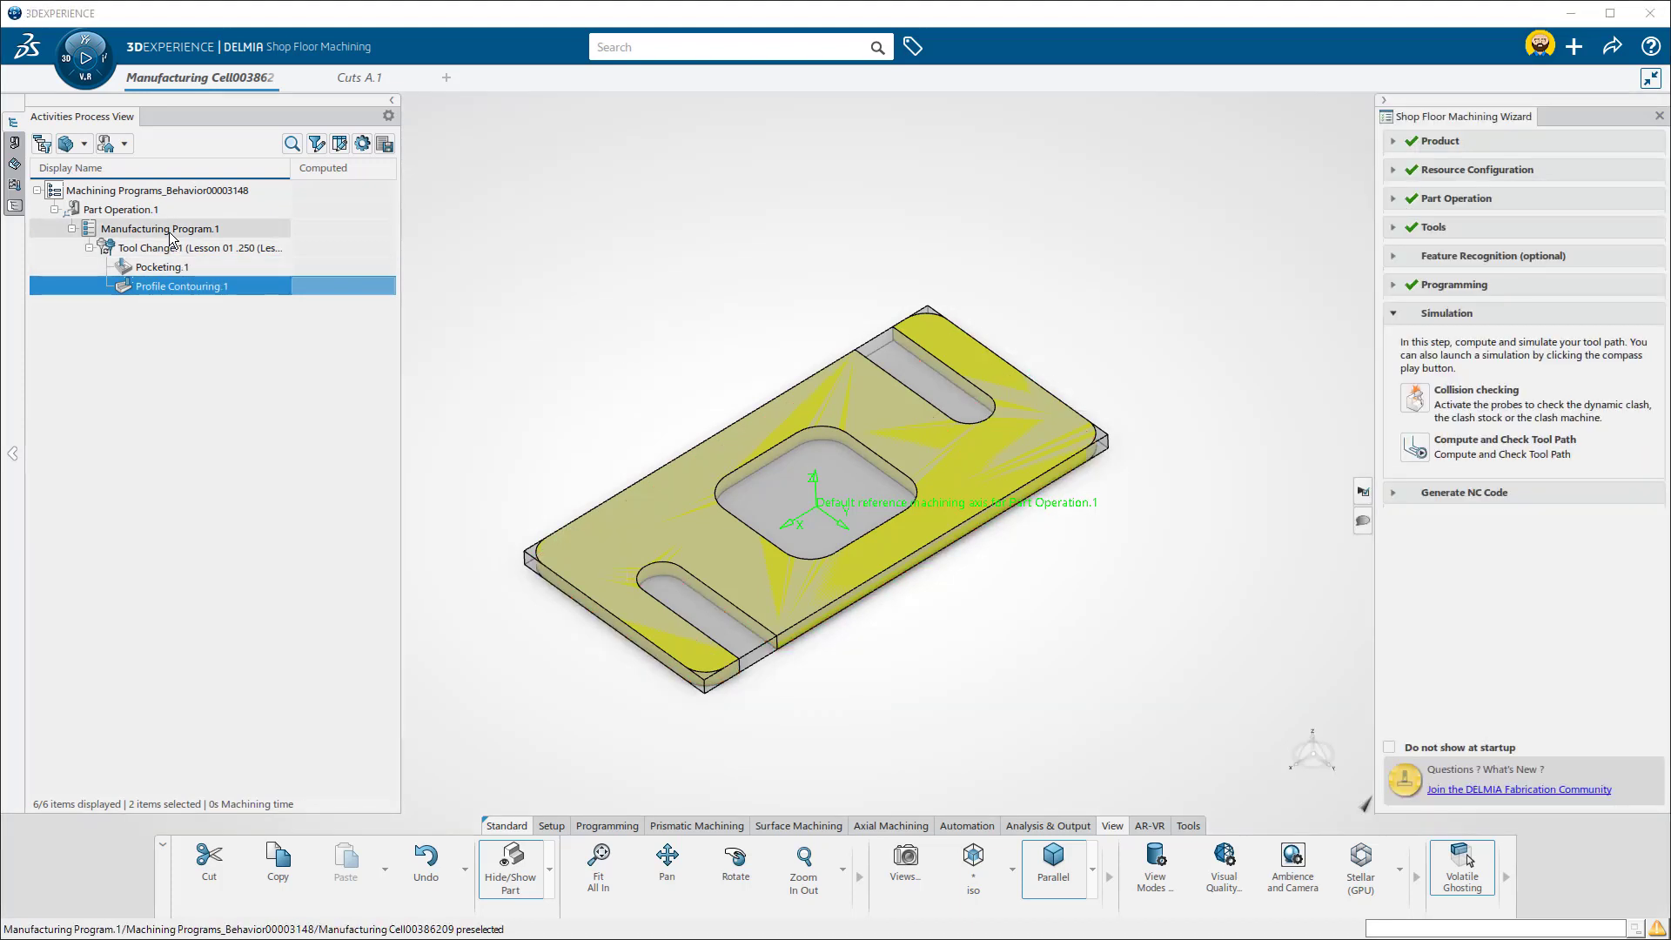
left_click(209, 229)
Recompute Manufacturing Program.1's tool paths and play the simulation with axial approaches and retracts
left_click(228, 175)
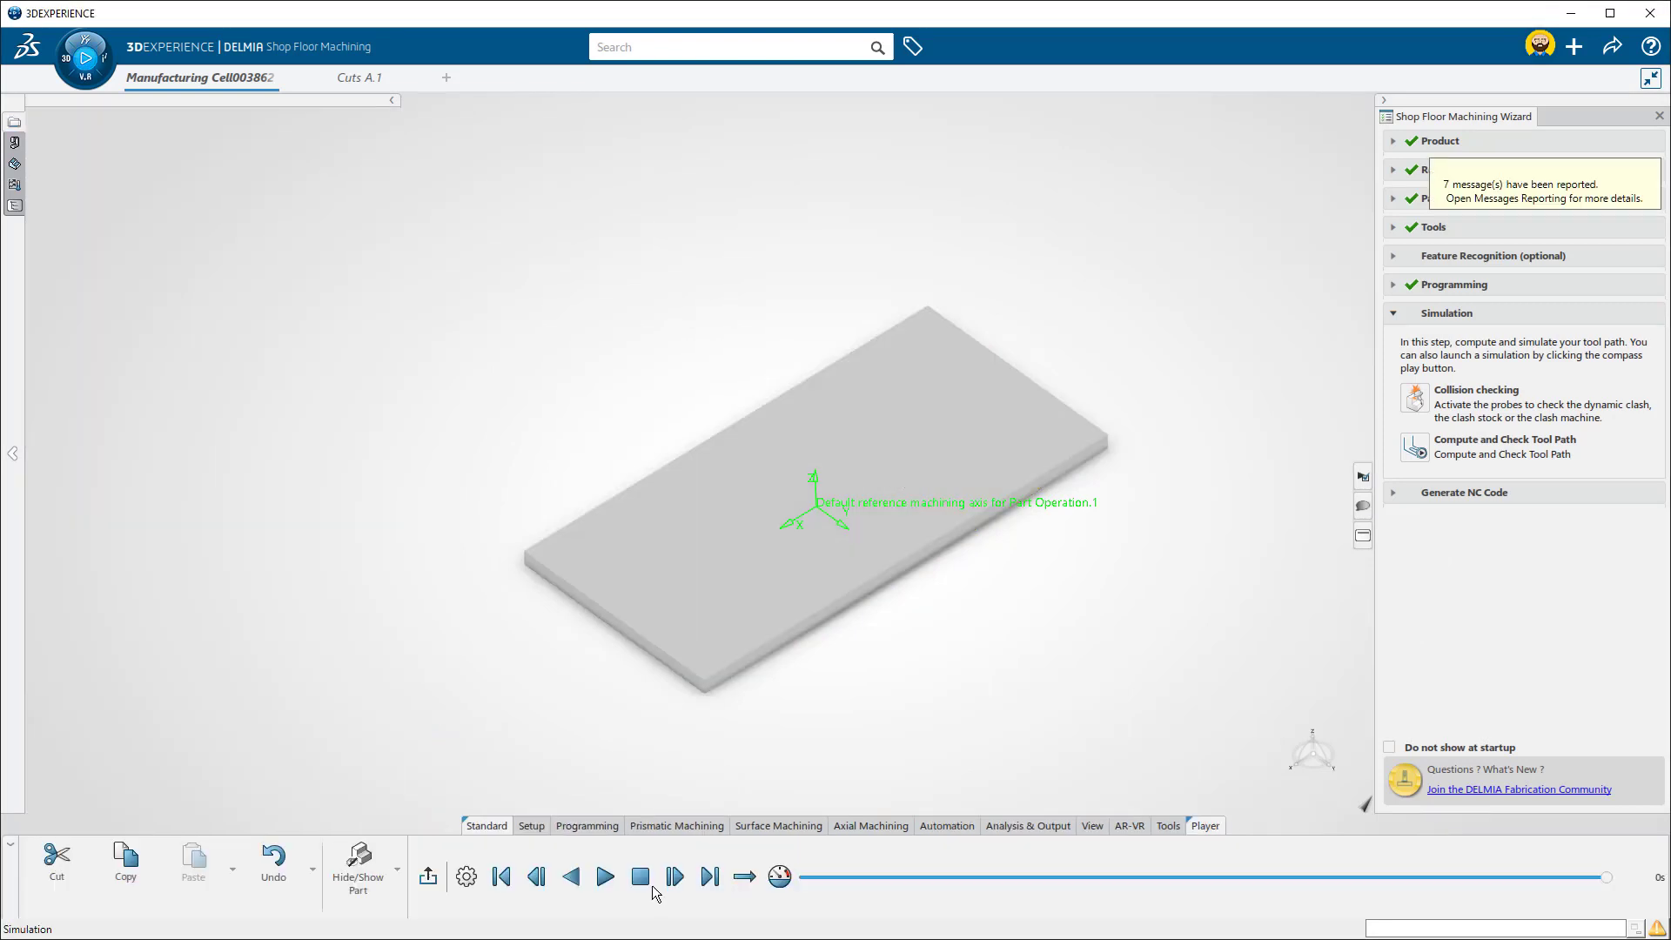
left_click(606, 877)
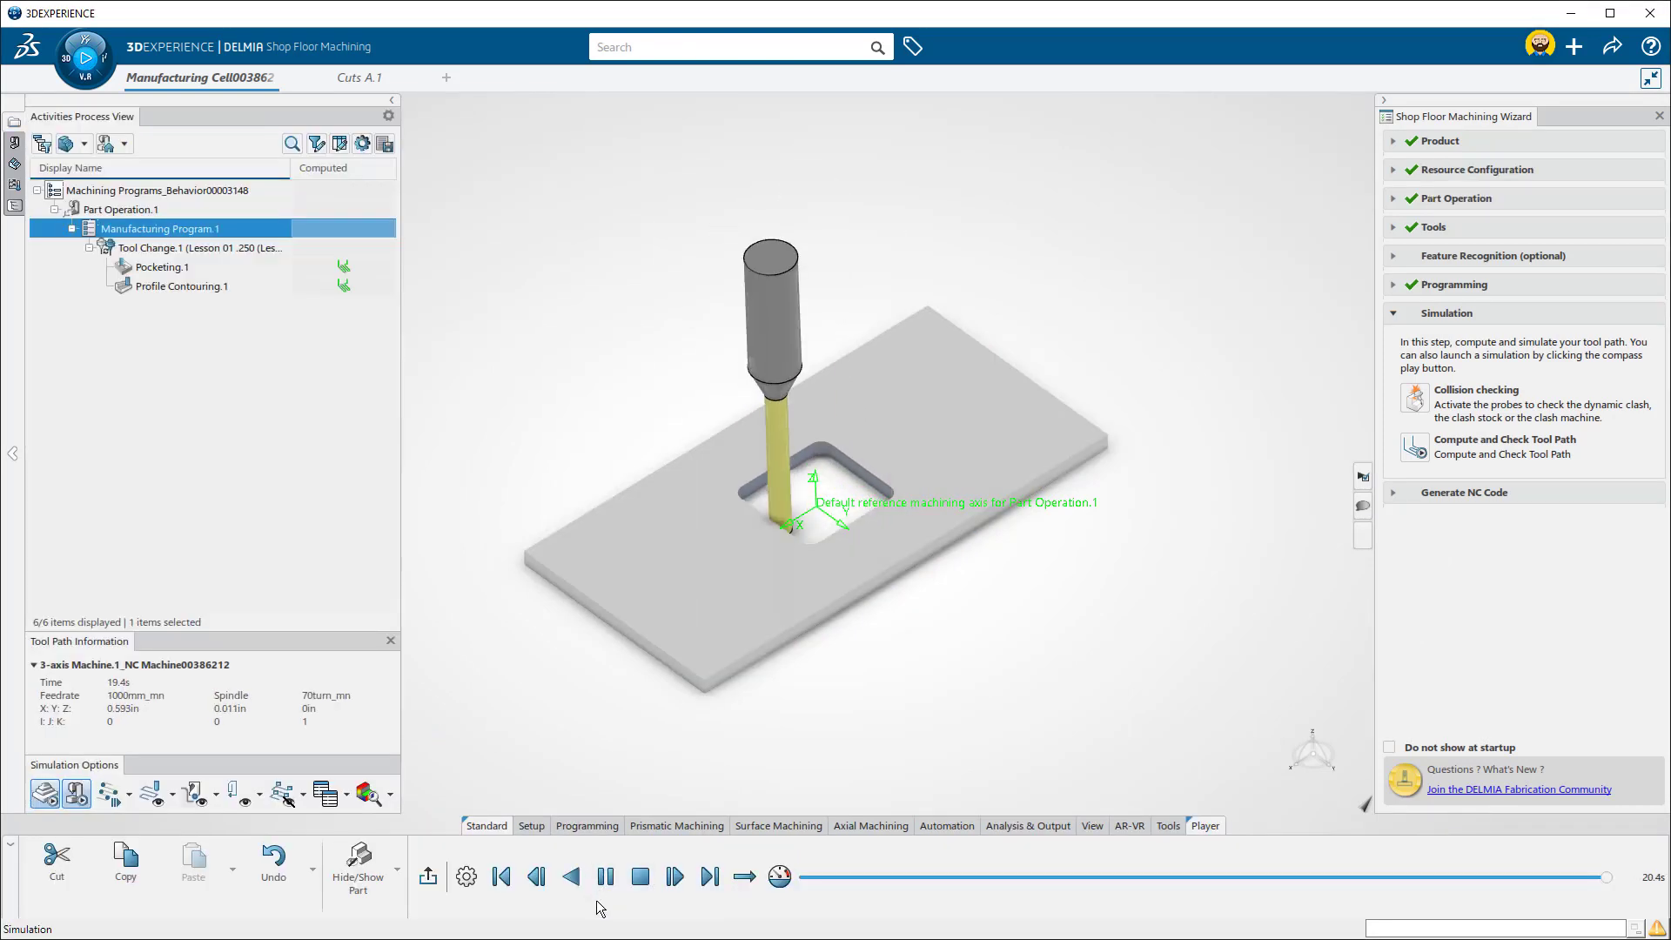